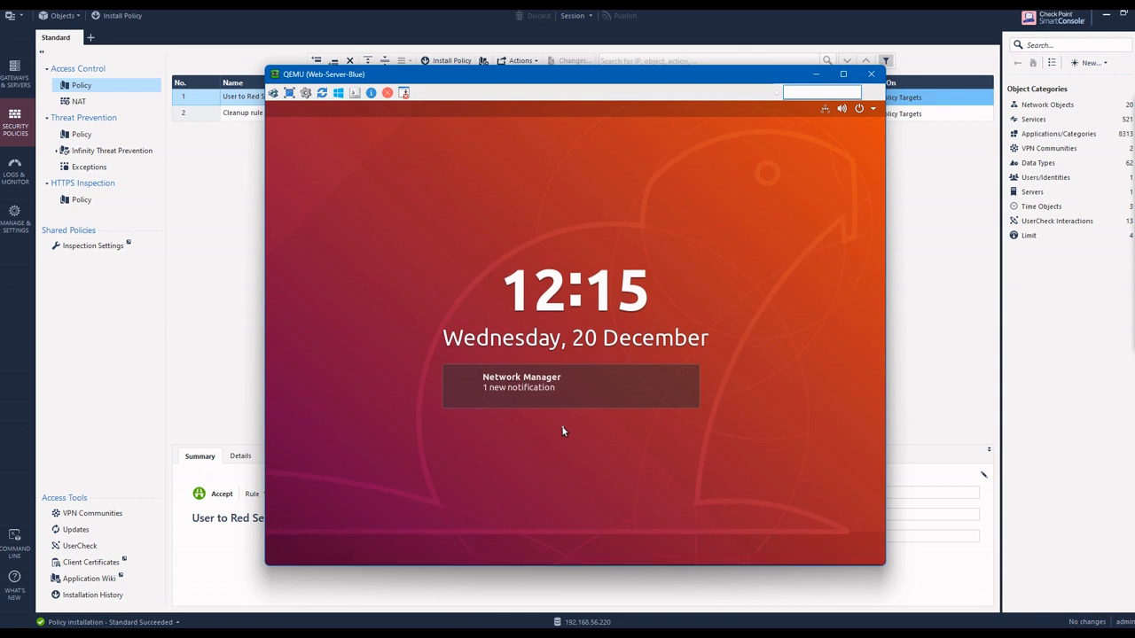
Step: Sign in to the Web-Server-Blue desktop with the account password
key("Escape")
key("Return")
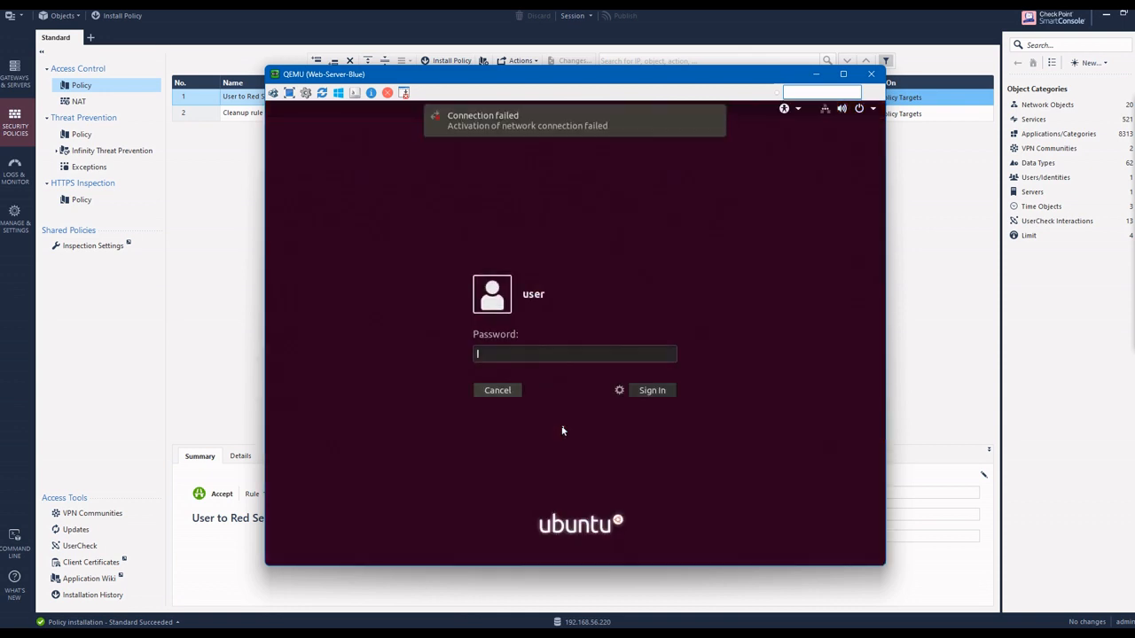
type("●●●●●●●")
key("Return")
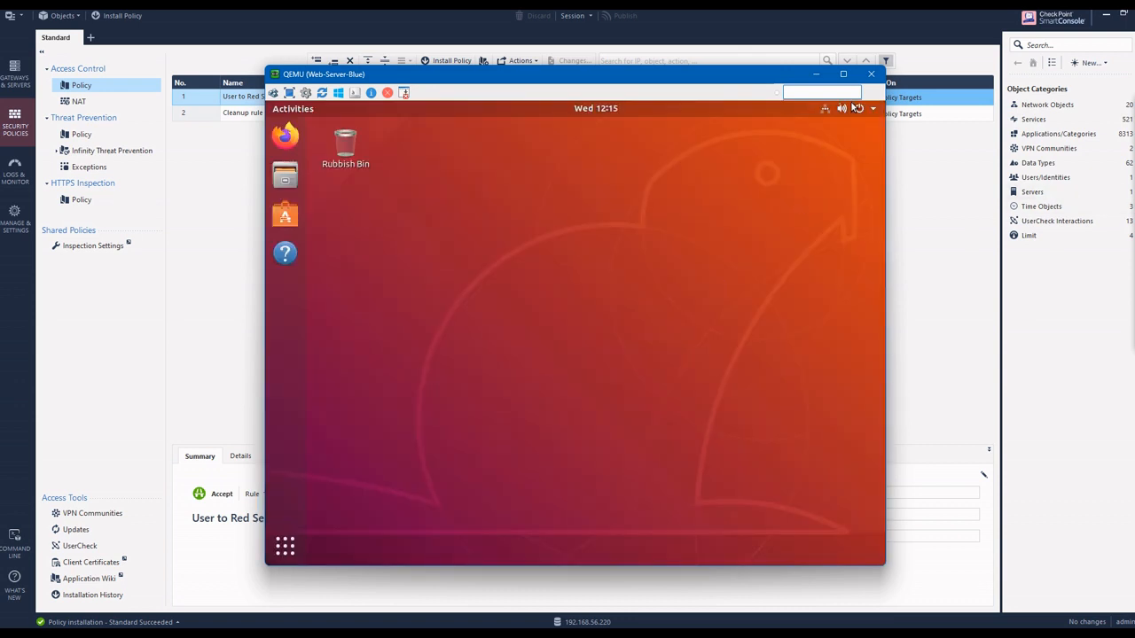
Step: Open the IPv4 settings of the wired connection and set the IPv4 method to Manual
left_click(827, 110)
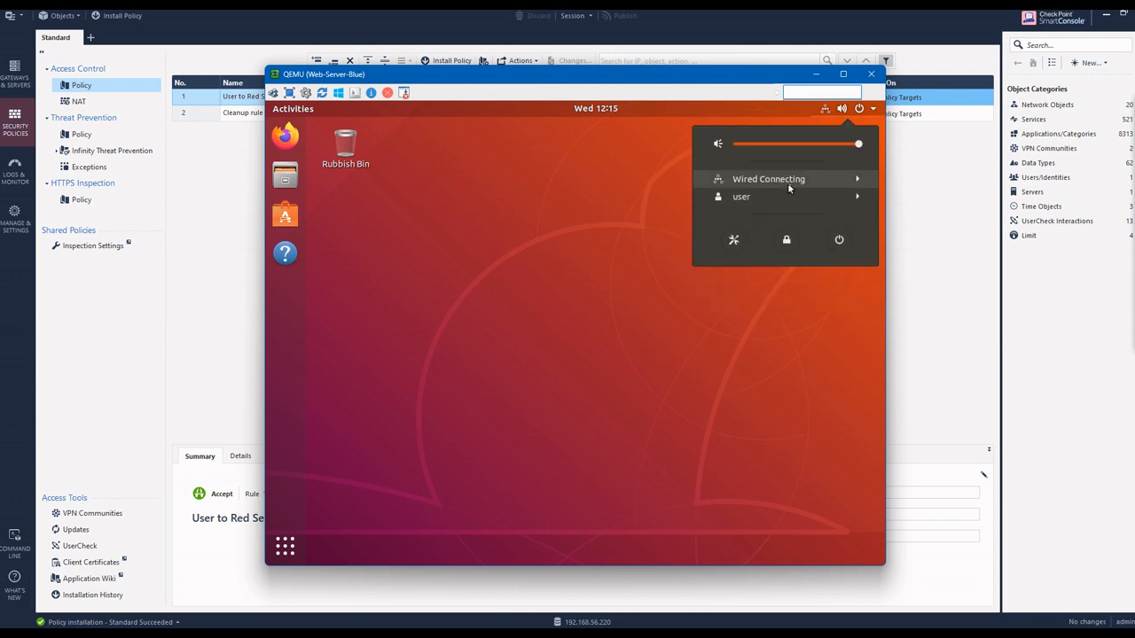
left_click(784, 215)
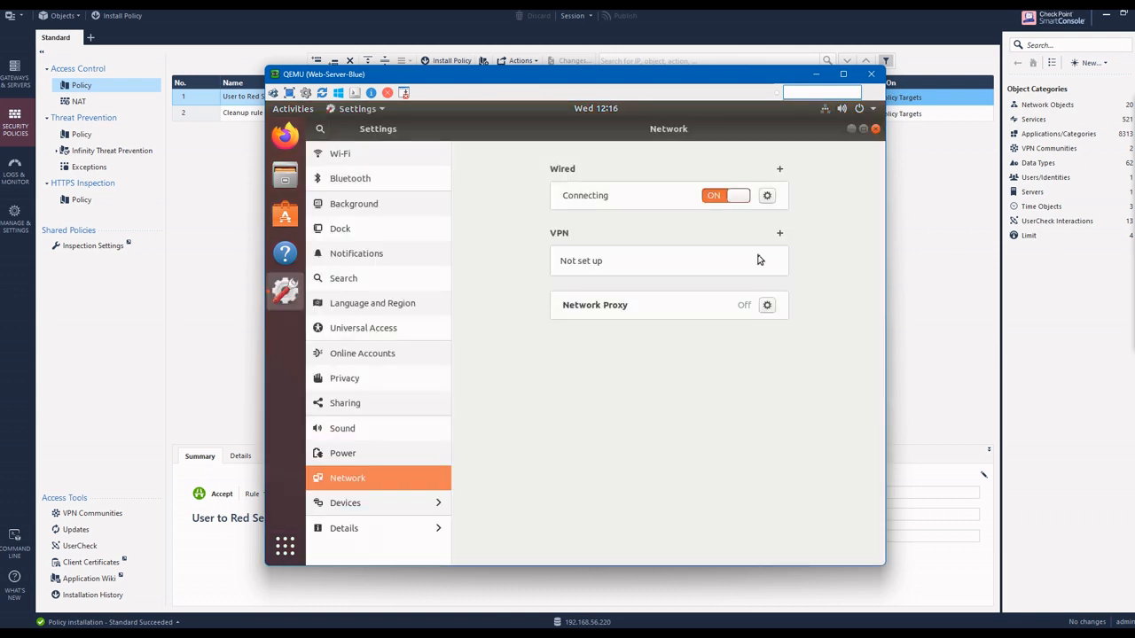
left_click(766, 197)
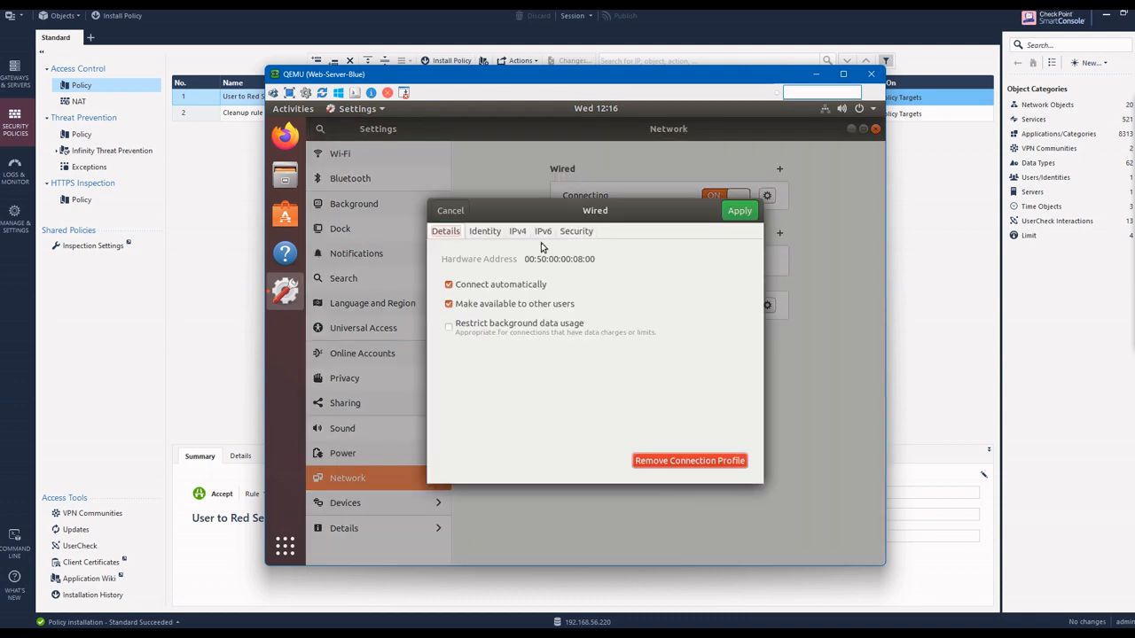
left_click(519, 232)
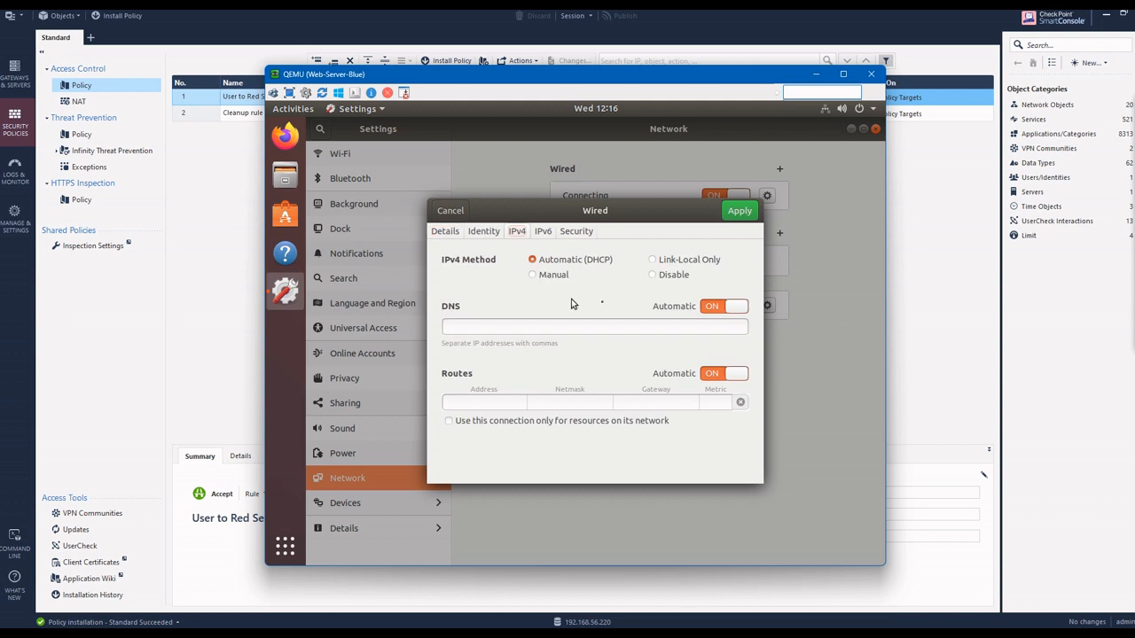
left_click(533, 276)
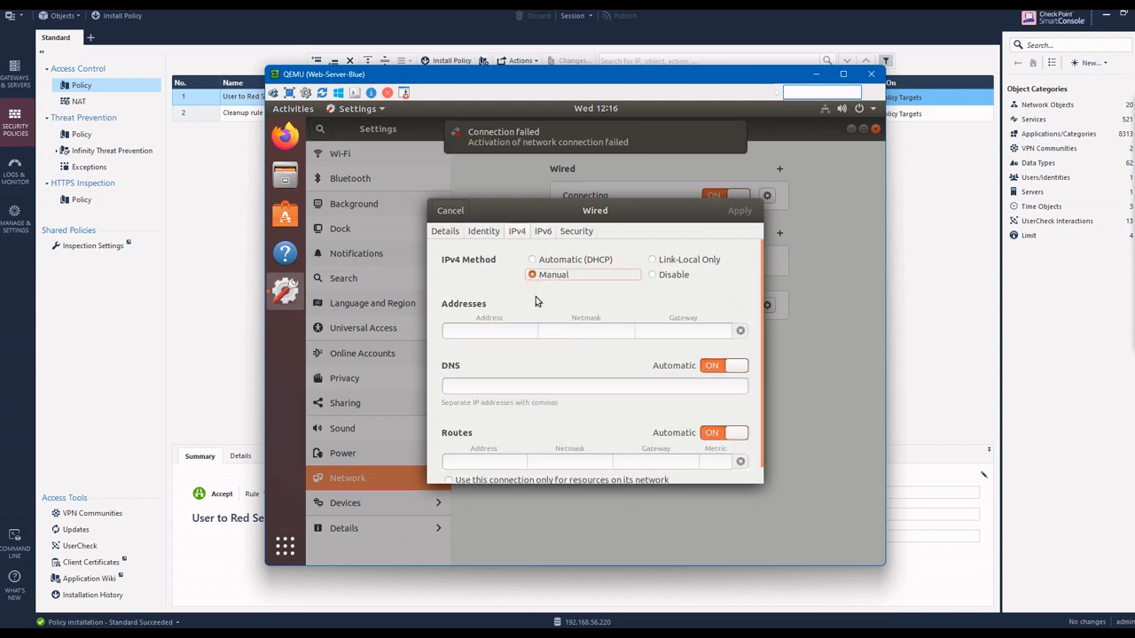
Step: Apply address 10.133.3.20, netmask 255.255.255.0 and gateway 10.133.3.1 to the wired connection, and close the settings
left_click(500, 333)
type("10")
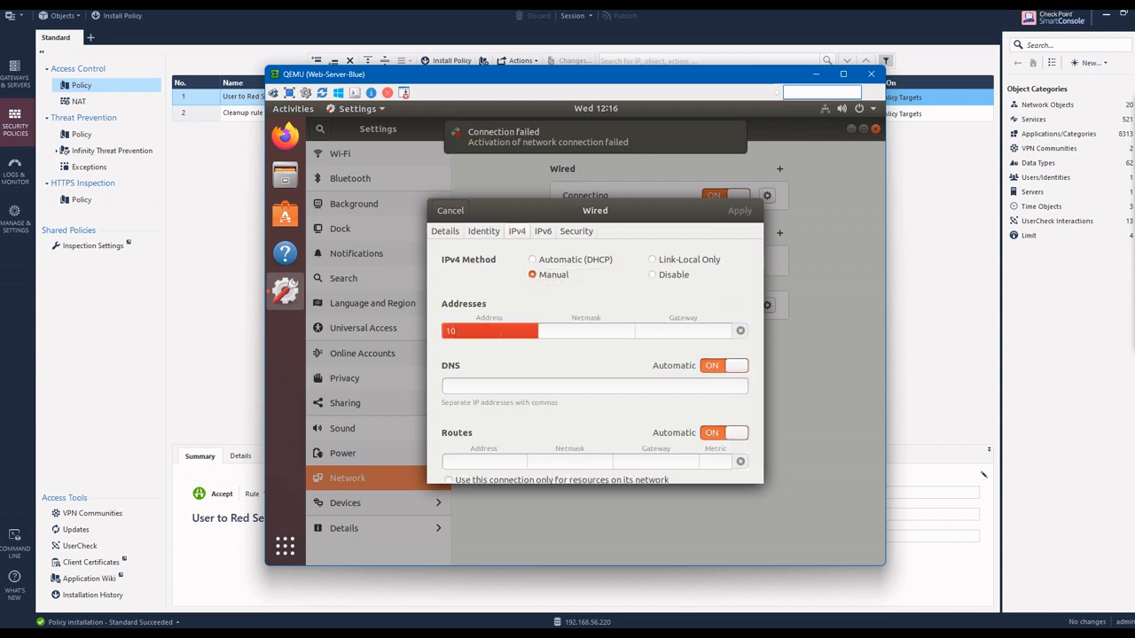
type(".133.3.20")
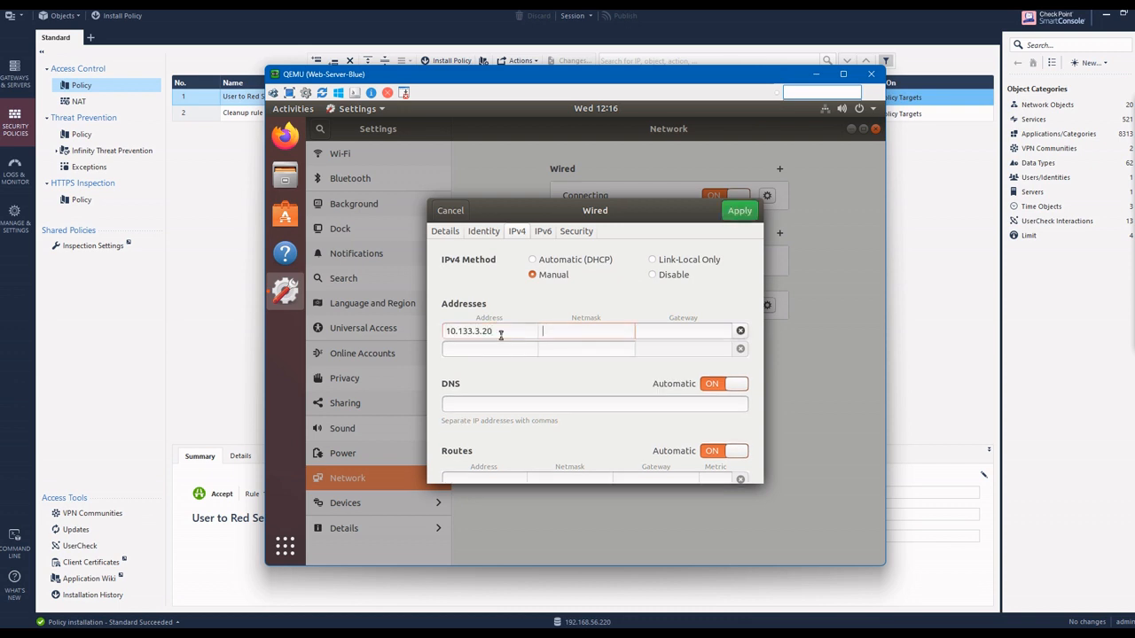
type("255.255.255.")
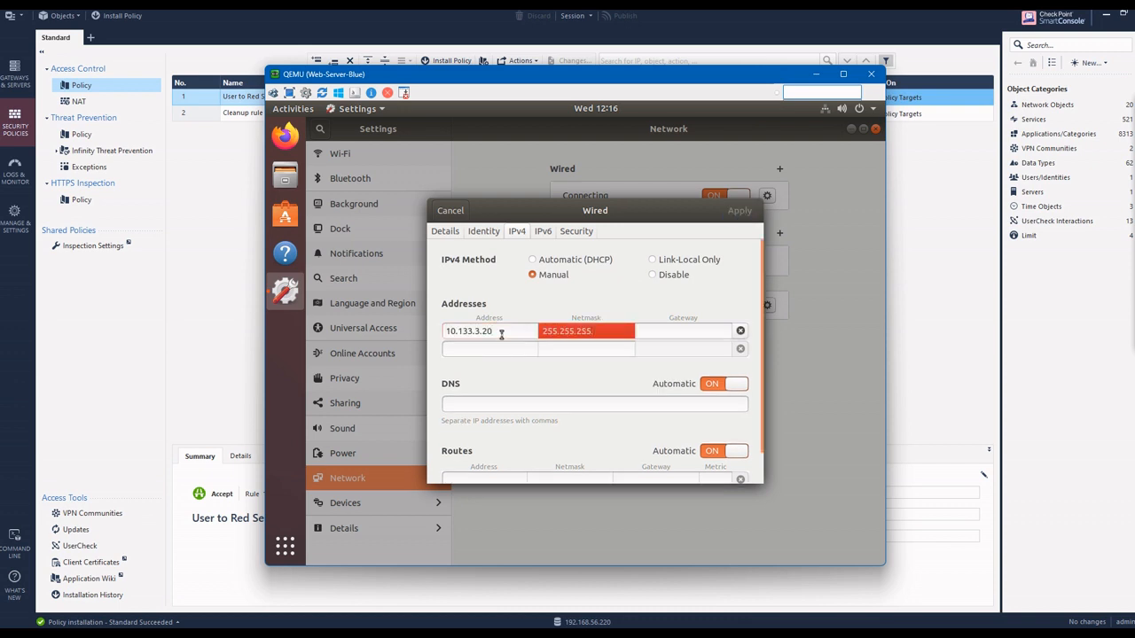
type("0")
key("Tab")
type("10.133.3.")
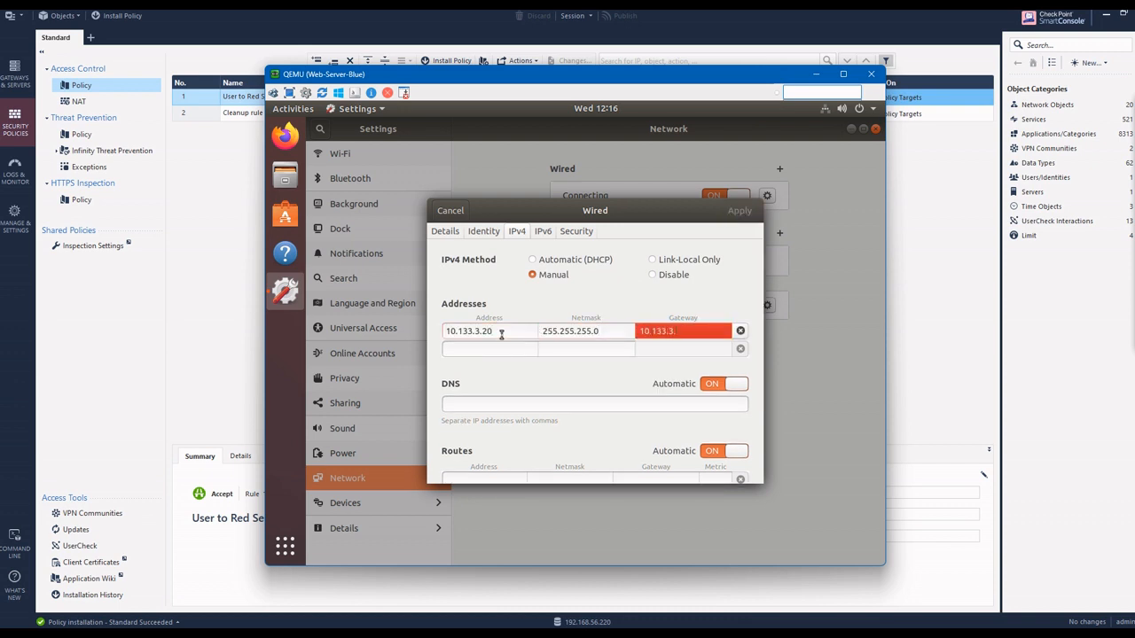
type("2")
key("BackSpace")
type("1")
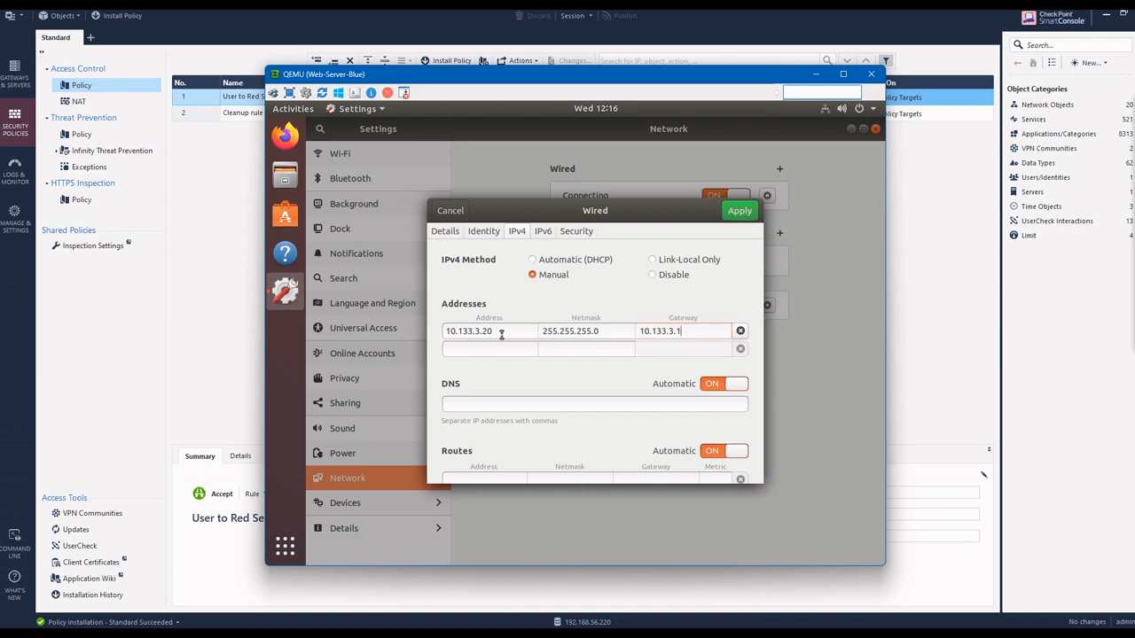
left_click(741, 213)
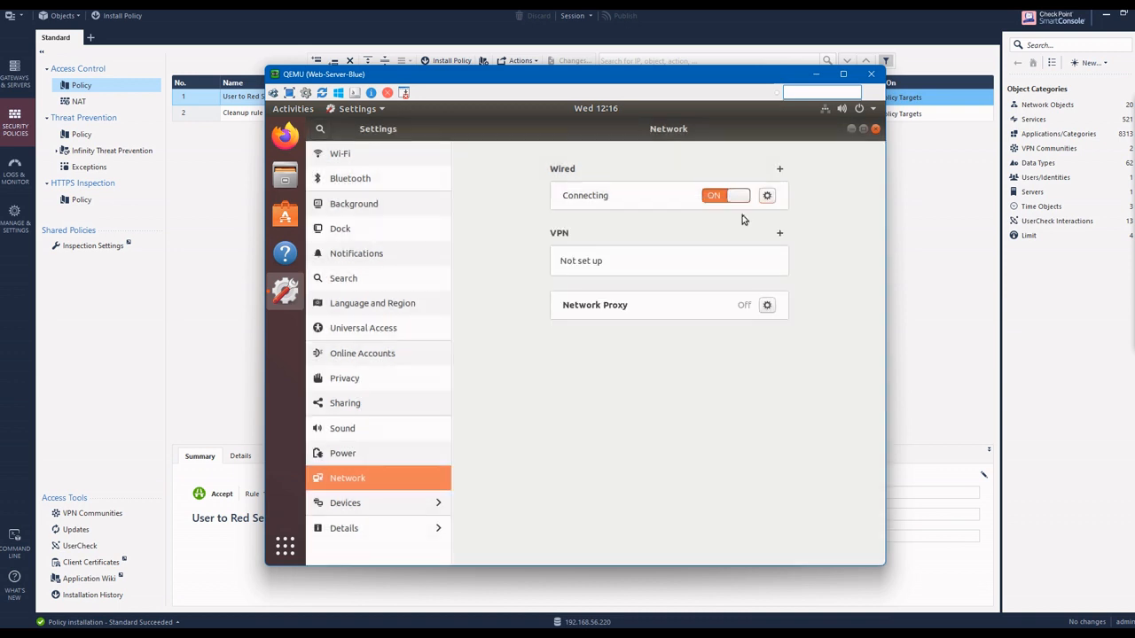
left_click(875, 130)
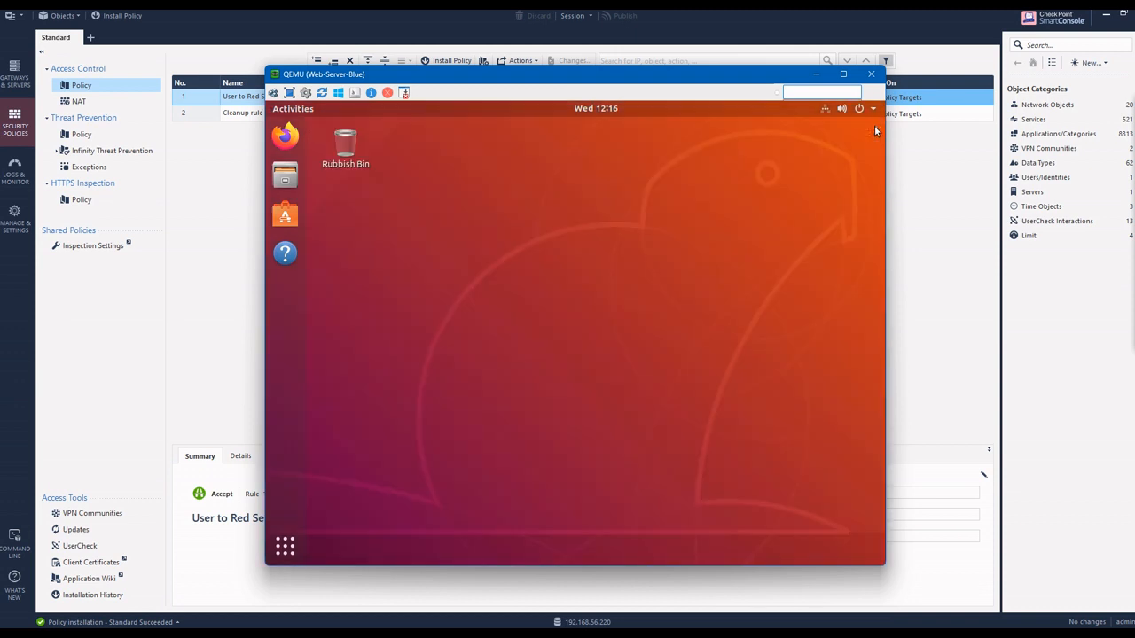
Step: Open a terminal on Web-Server-Blue and check the network interfaces with ifconfig
right_click(390, 209)
left_click(435, 304)
type("ifconfig")
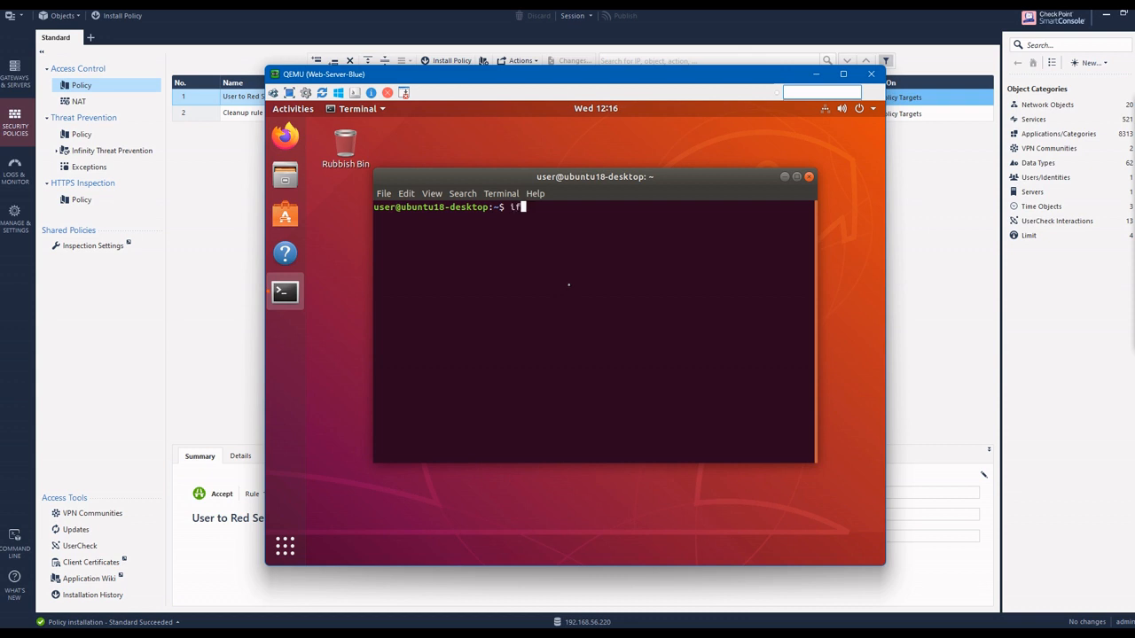
key("Return")
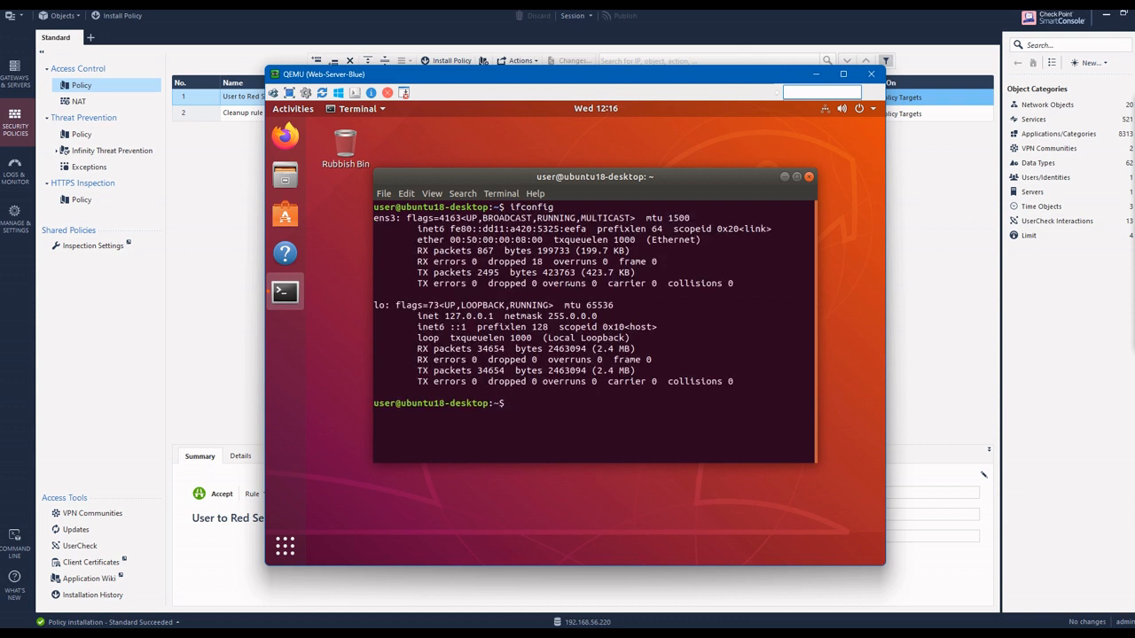
type("ifcofnig")
key("Return")
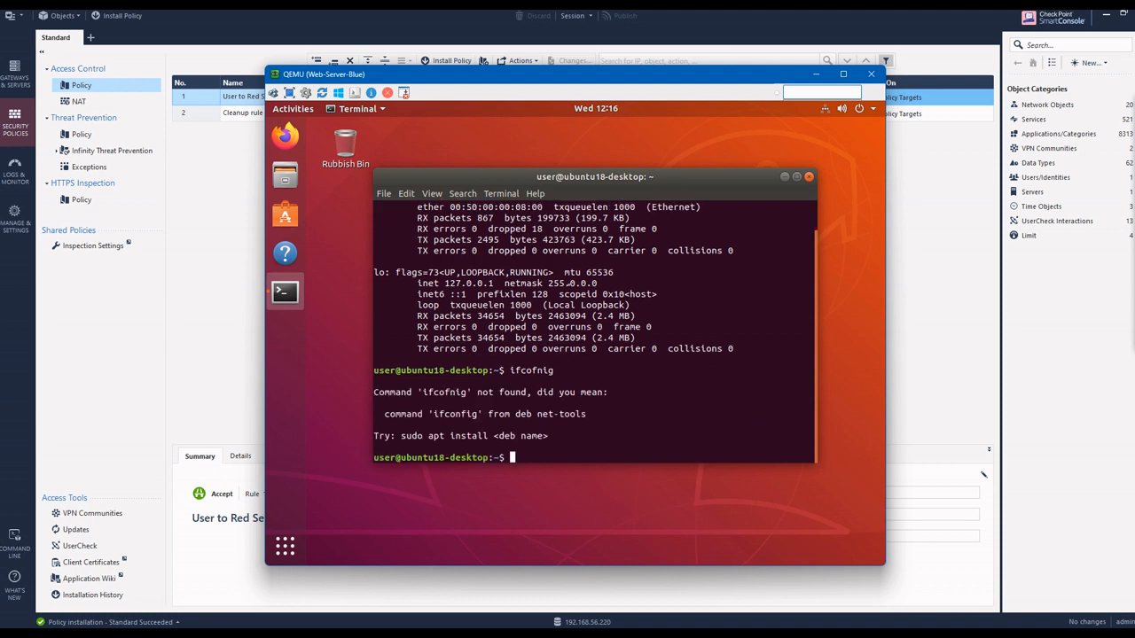
type("ifconfig")
key("Return")
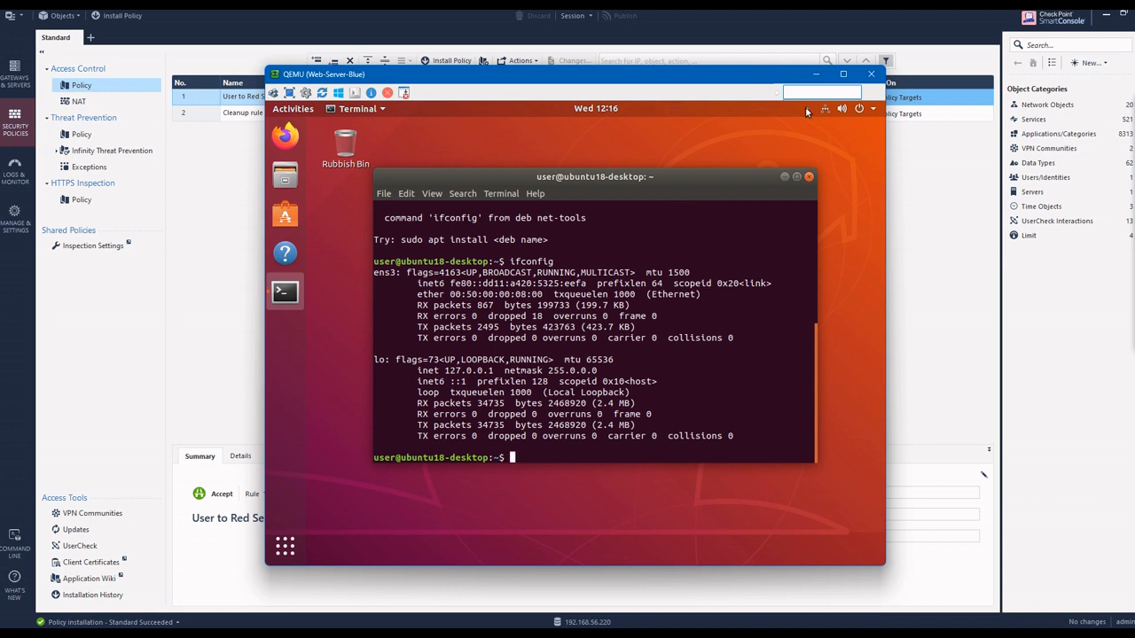
Step: Turn the wired connection off and reconnect it, and recheck the interface addresses with ifconfig
left_click(840, 108)
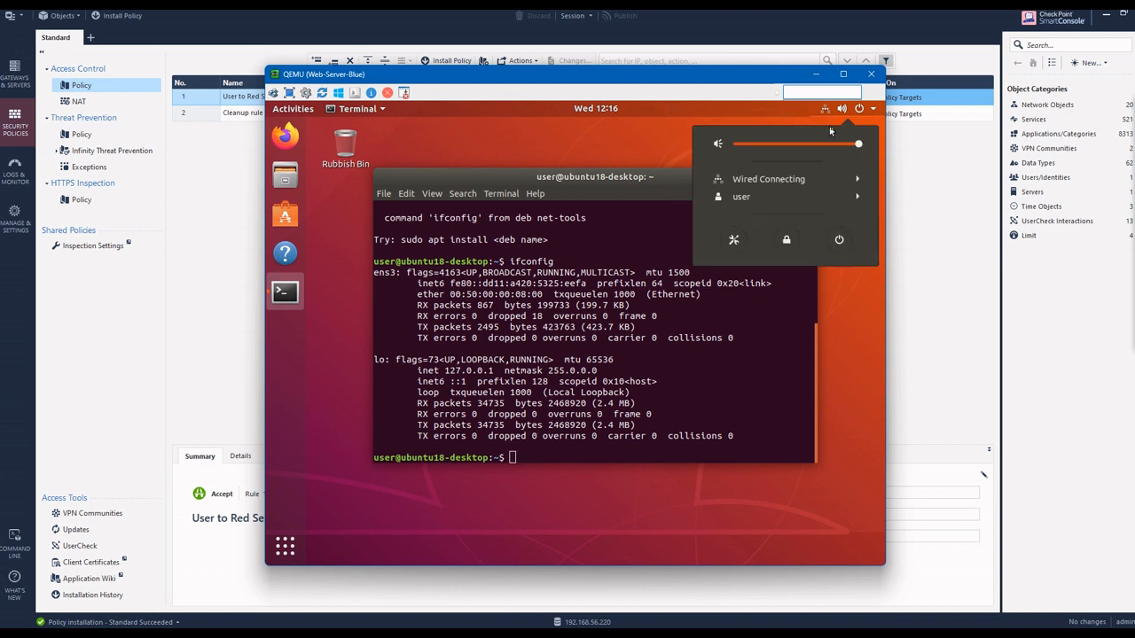
left_click(791, 180)
left_click(758, 201)
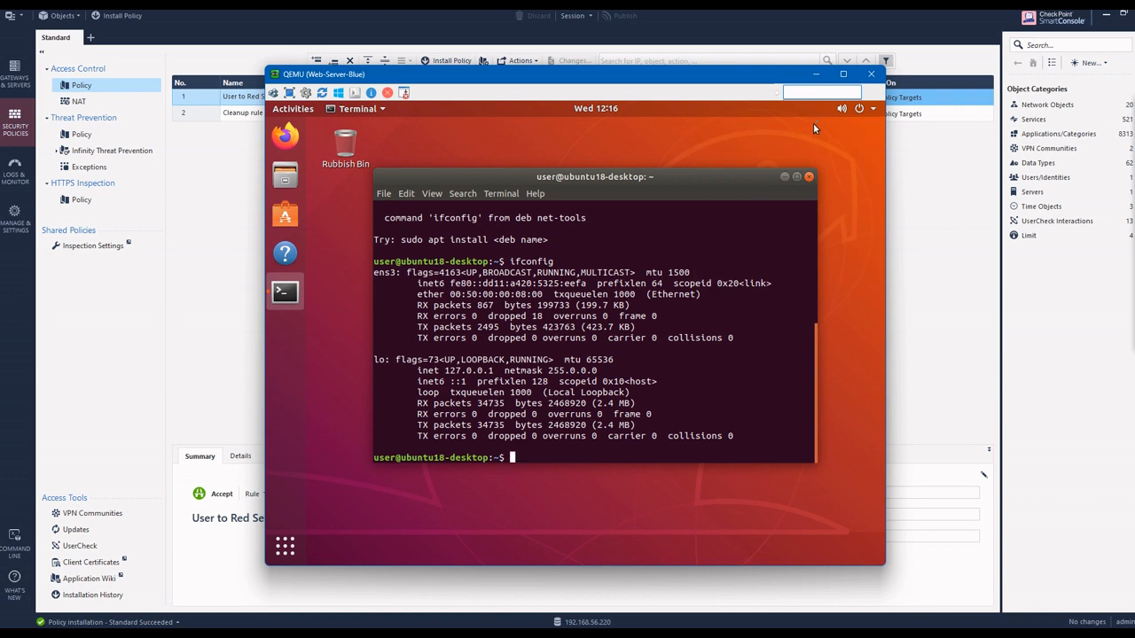
left_click(830, 109)
left_click(780, 179)
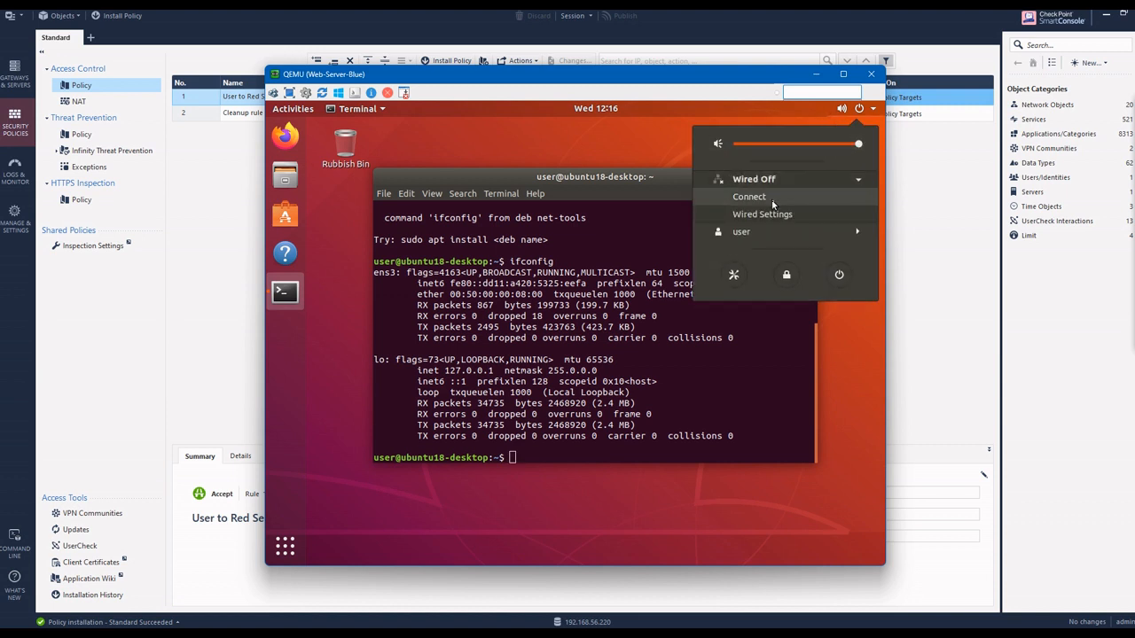
left_click(763, 199)
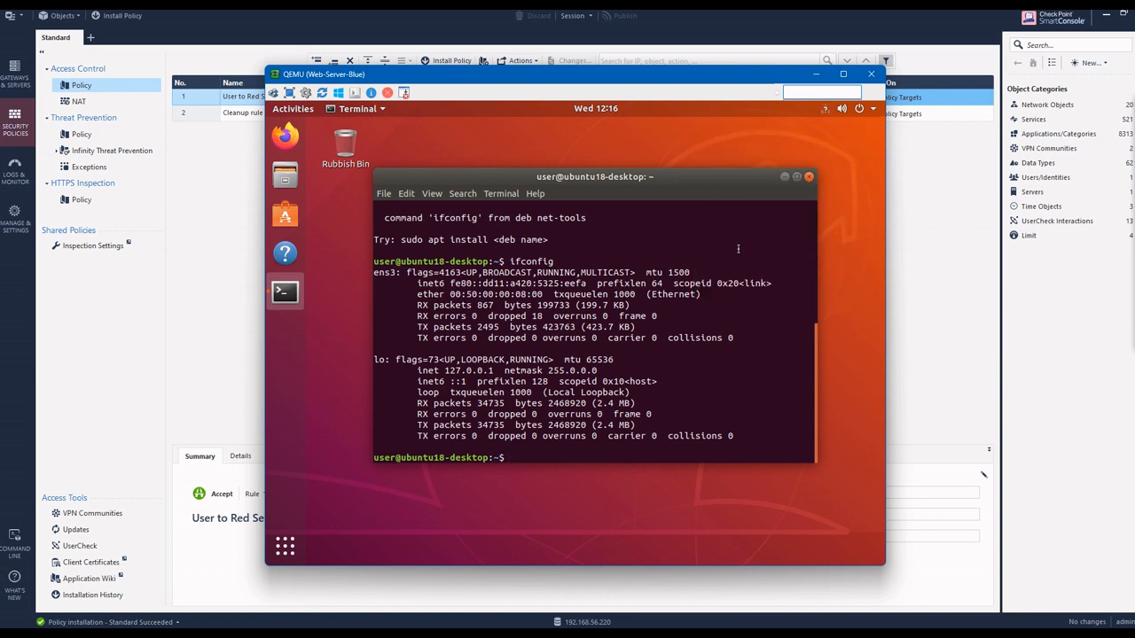
key("Up")
key("Return")
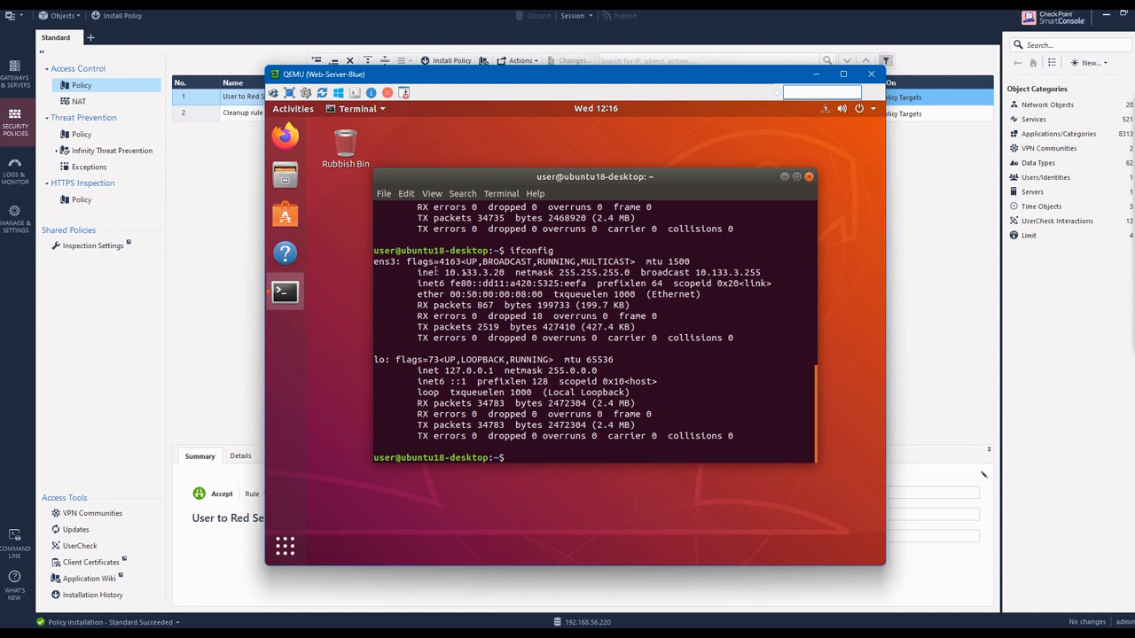
Step: Minimize both web server consoles and load 10.133.3.20 in Firefox on the User machine
left_click(817, 77)
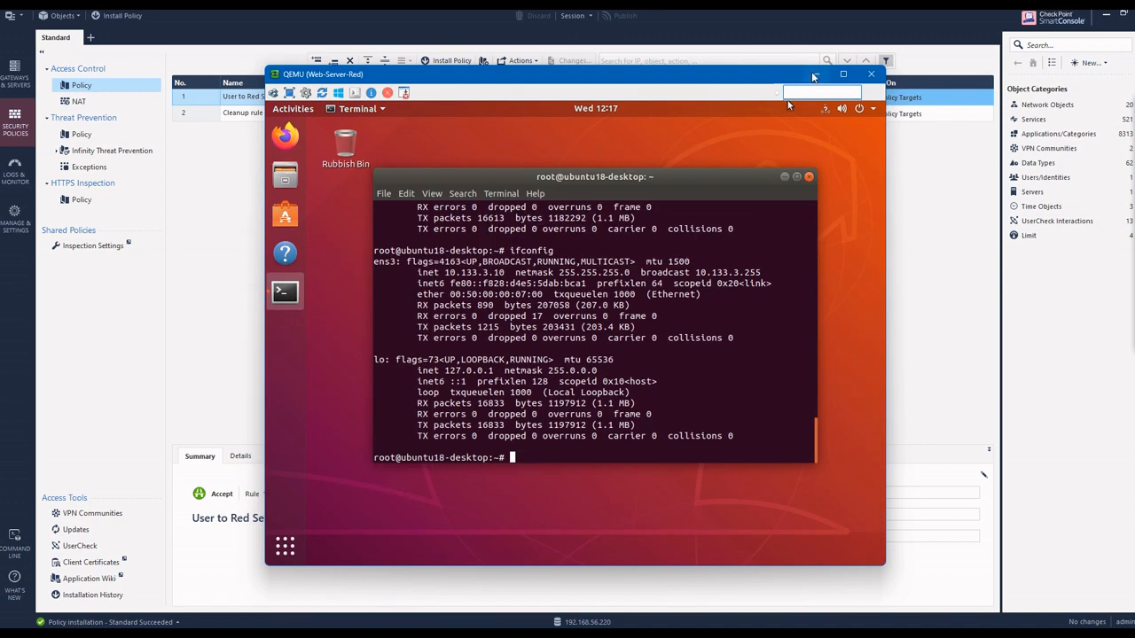
left_click(817, 74)
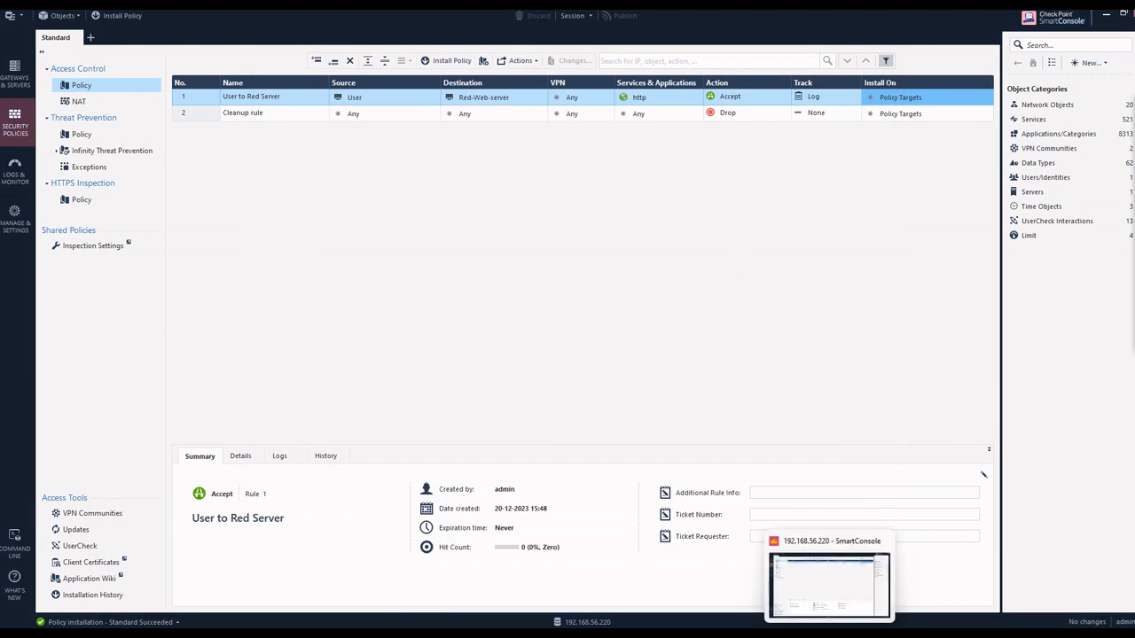
mouse_move(804, 605)
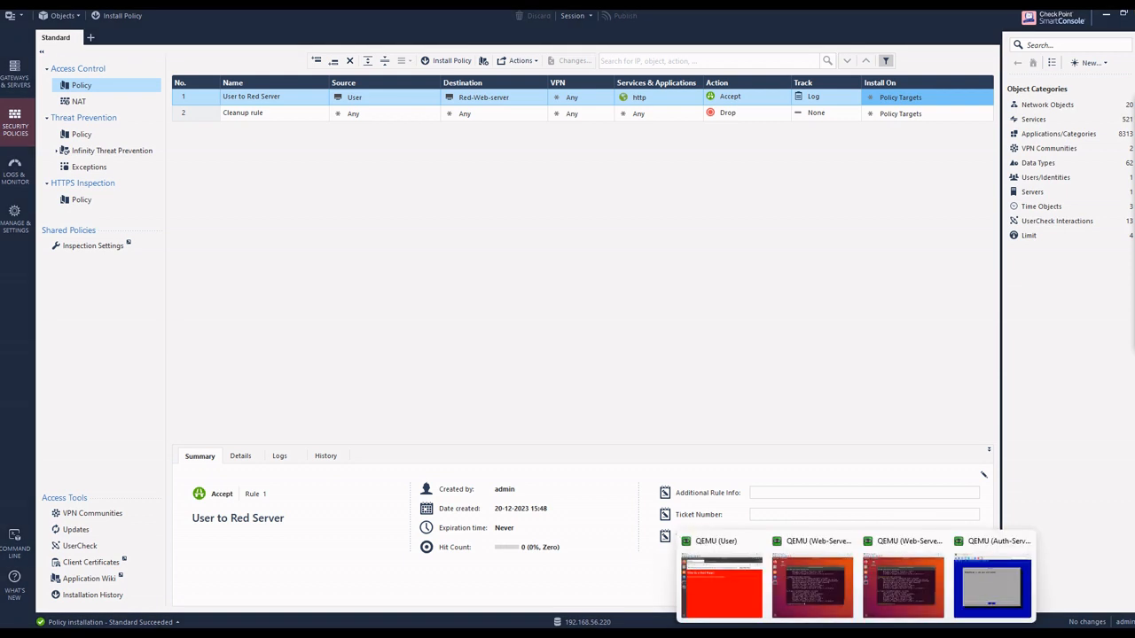
left_click(722, 583)
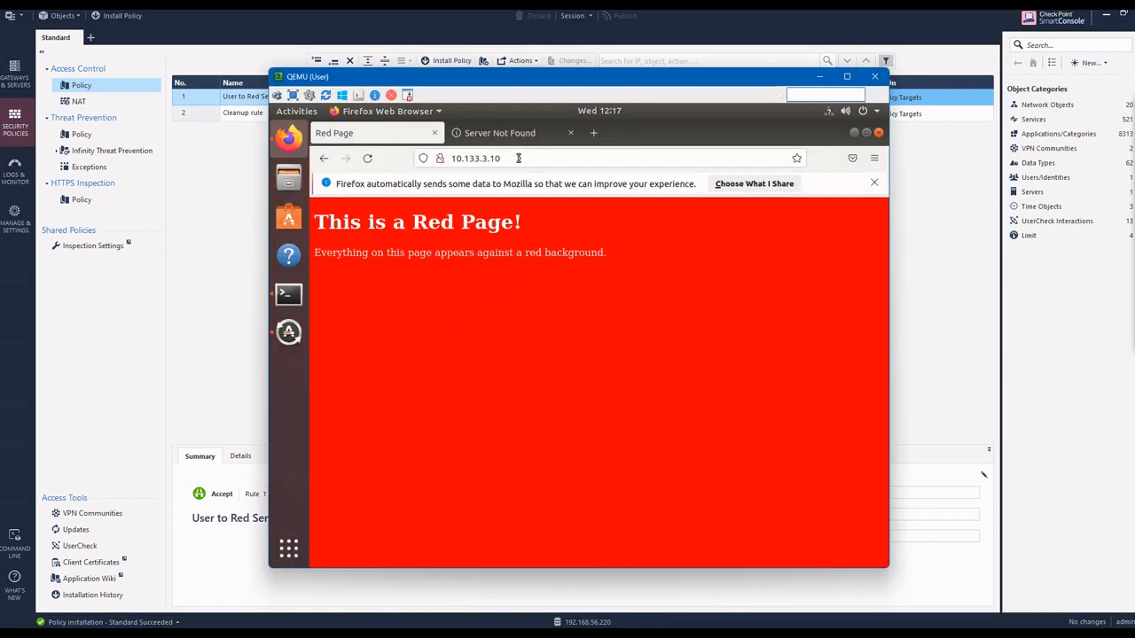
left_click(520, 157)
left_click(520, 158)
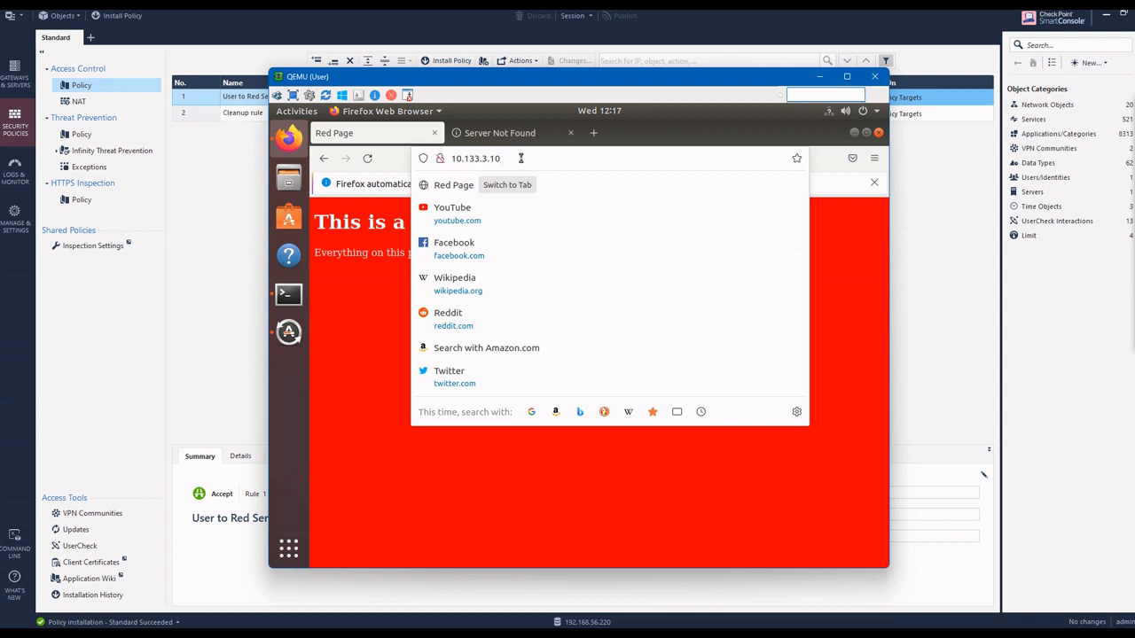
key("BackSpace")
key("BackSpace")
type("20")
key("Return")
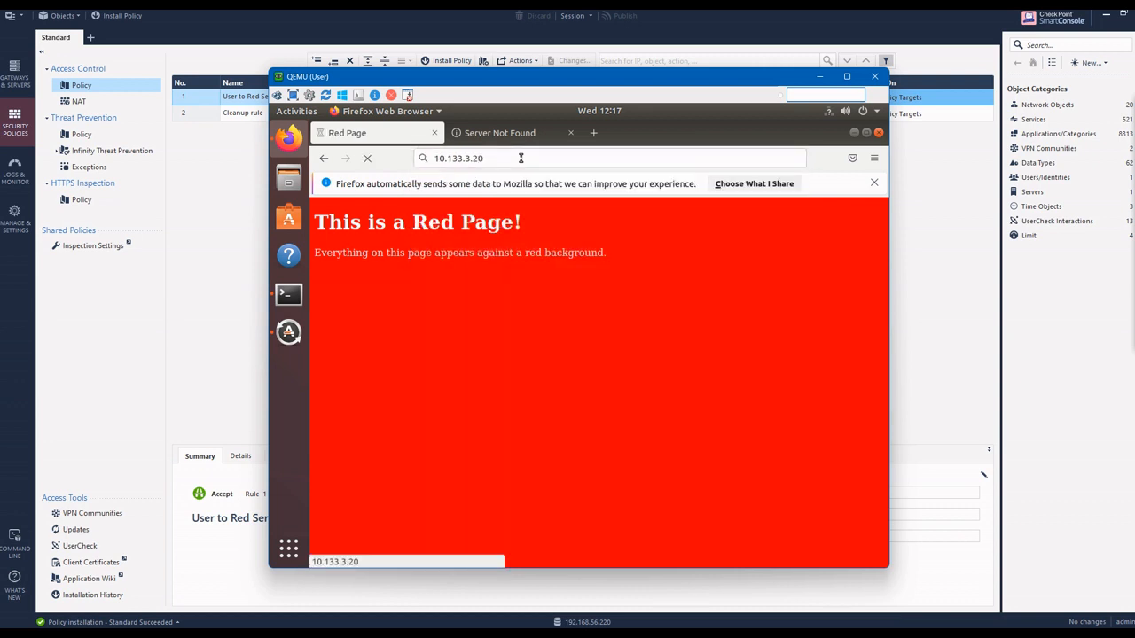
Step: Switch back to SmartConsole and search the logs of the last 7 days with the query dst:10.133.3.20
left_click(225, 225)
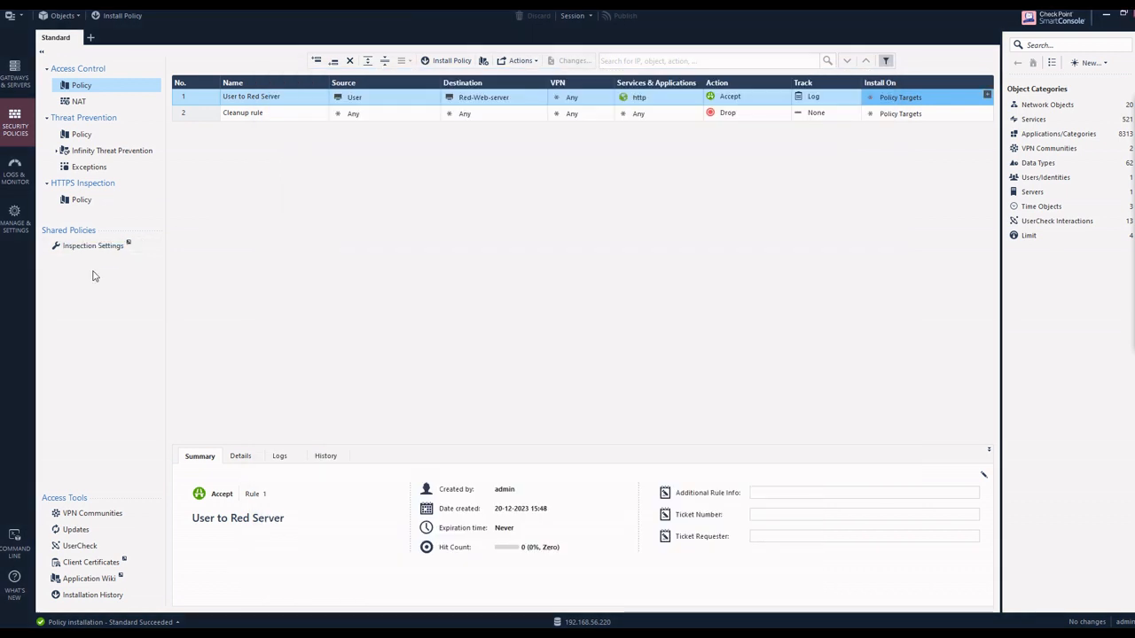
left_click(16, 171)
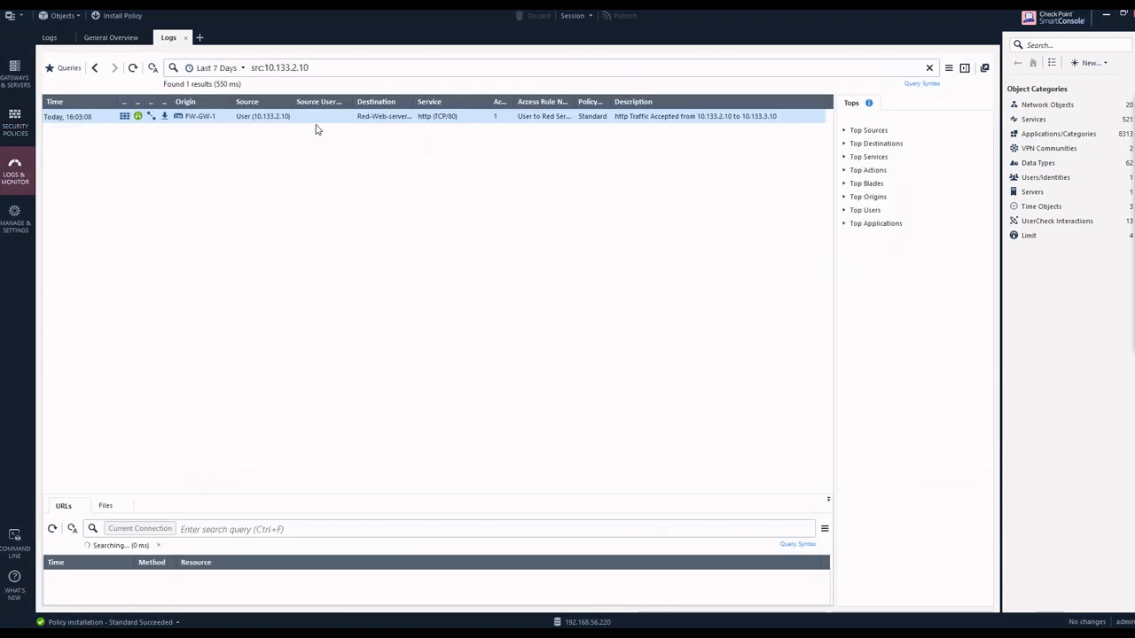
left_click(311, 67)
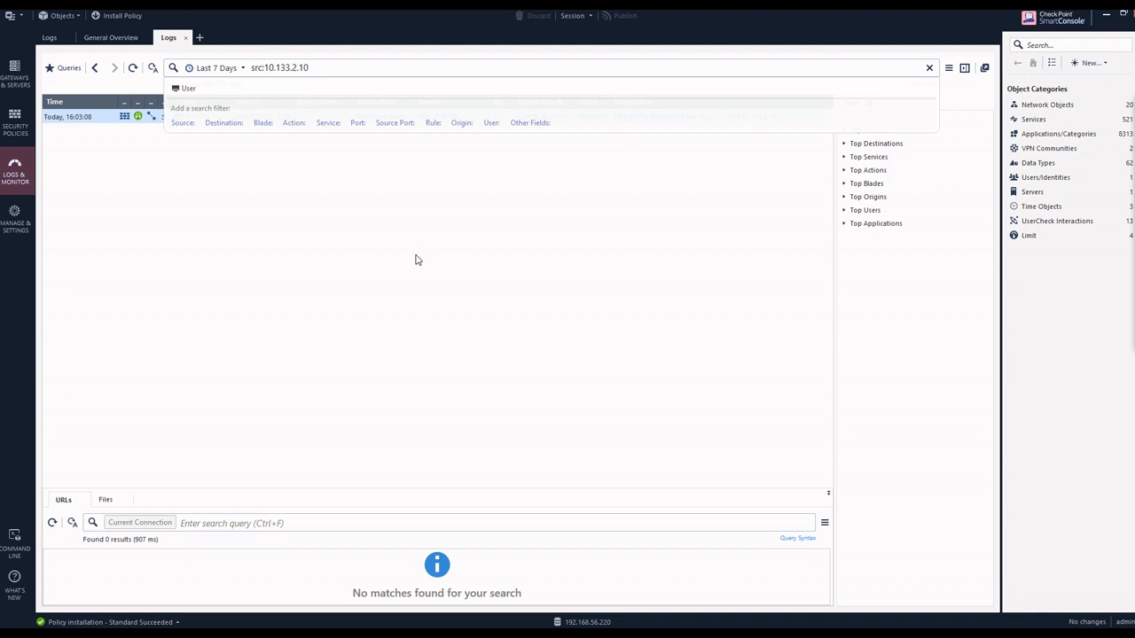
key("BackSpace")
key("BackSpace")
key("BackSpace")
key("BackSpace")
type("dst:10.133.3.2")
key("Return")
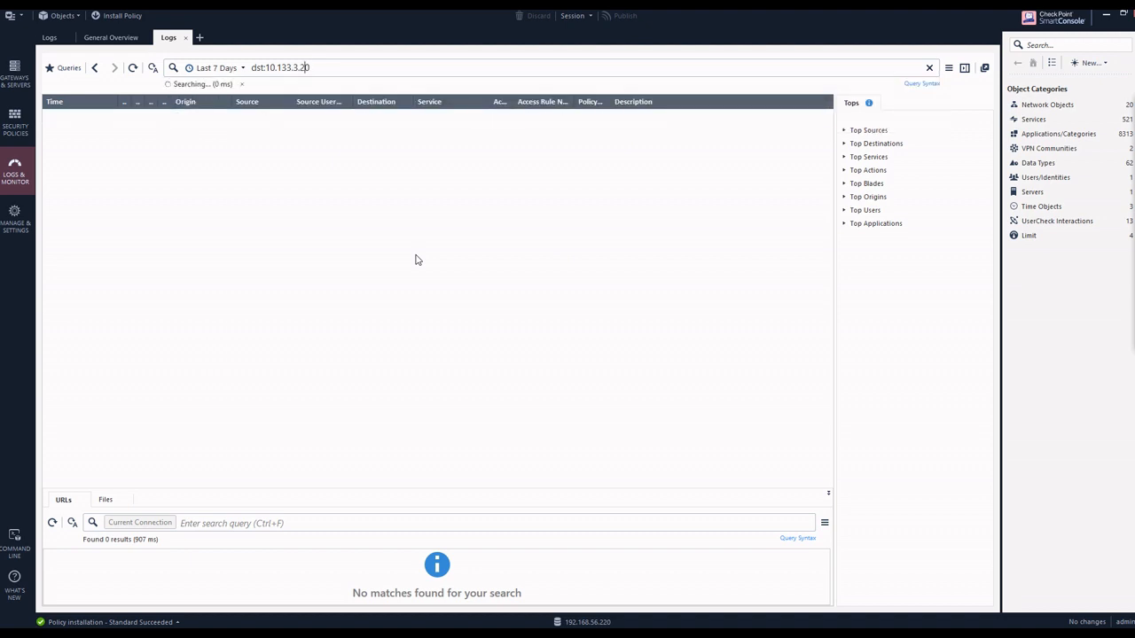
Step: Open the Access Control policy and view the tracking options available for the Cleanup rule
left_click(14, 115)
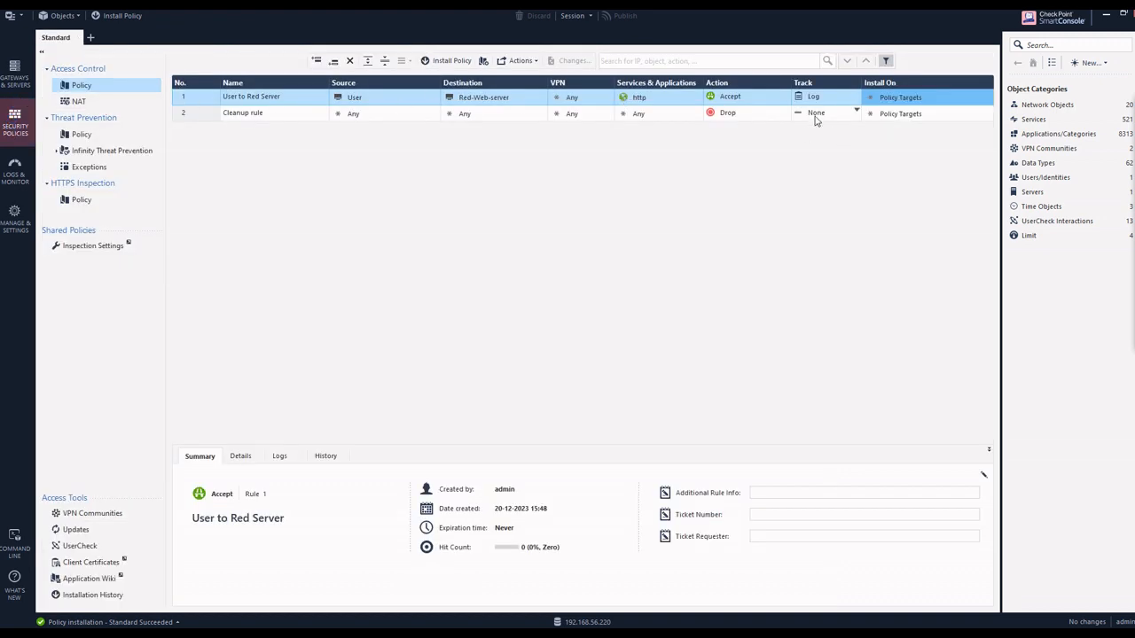
left_click(812, 115)
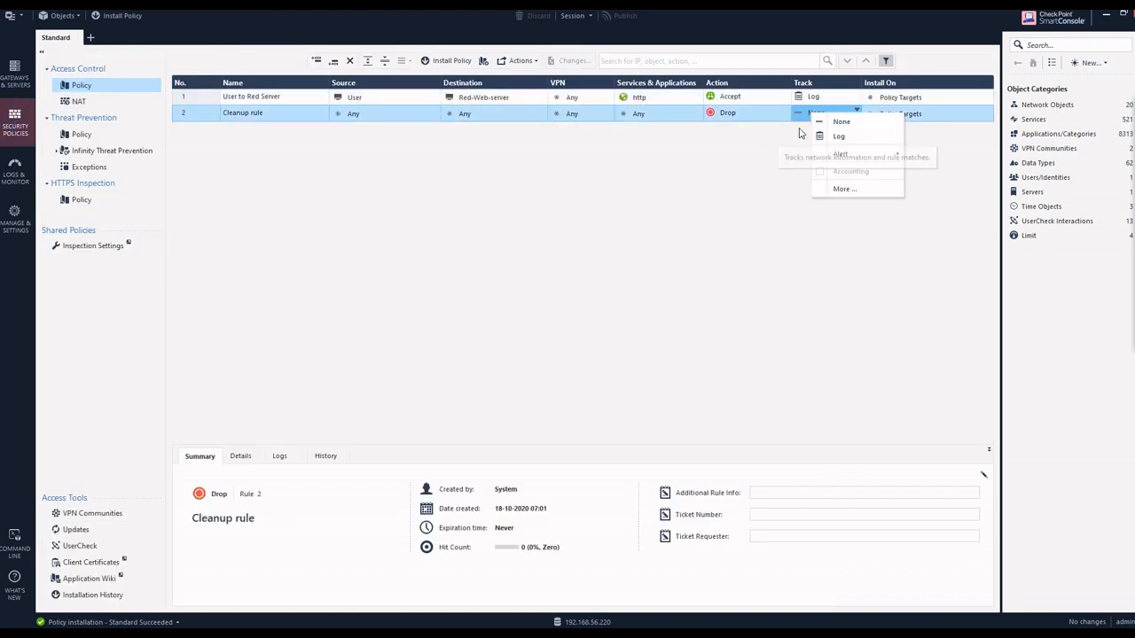
left_click(769, 170)
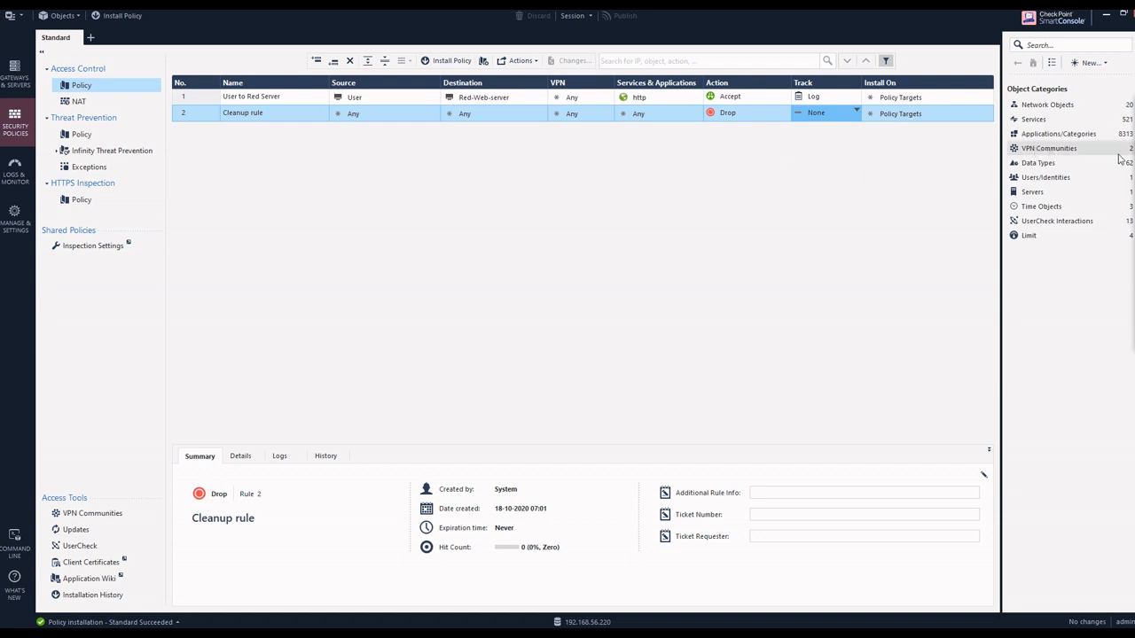
left_click(1088, 163)
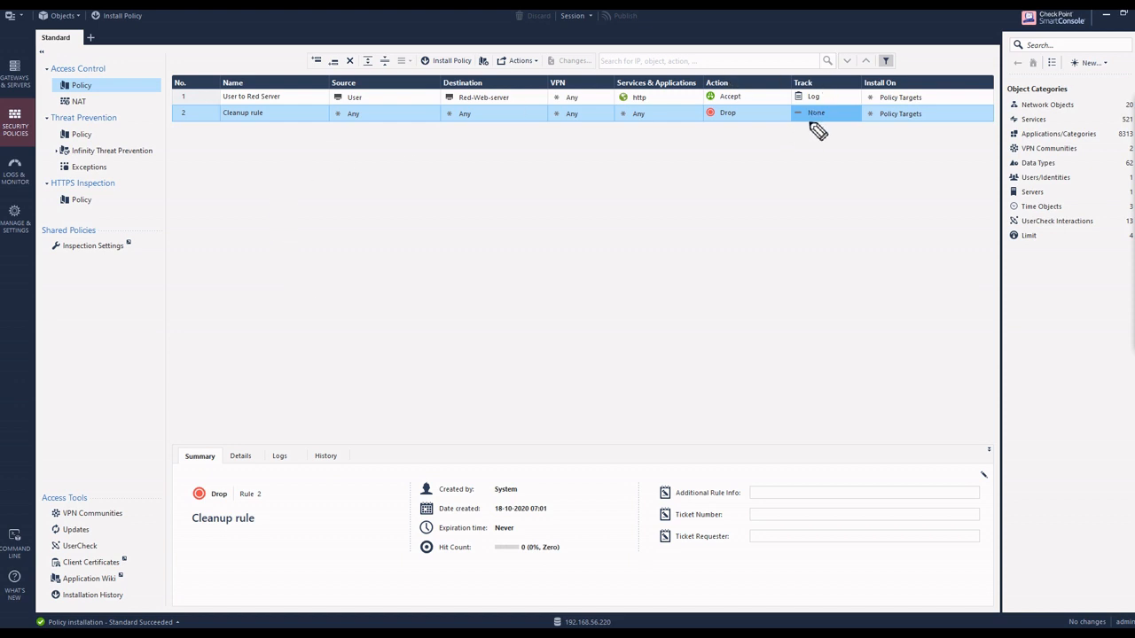
left_click_drag(809, 118, 720, 202)
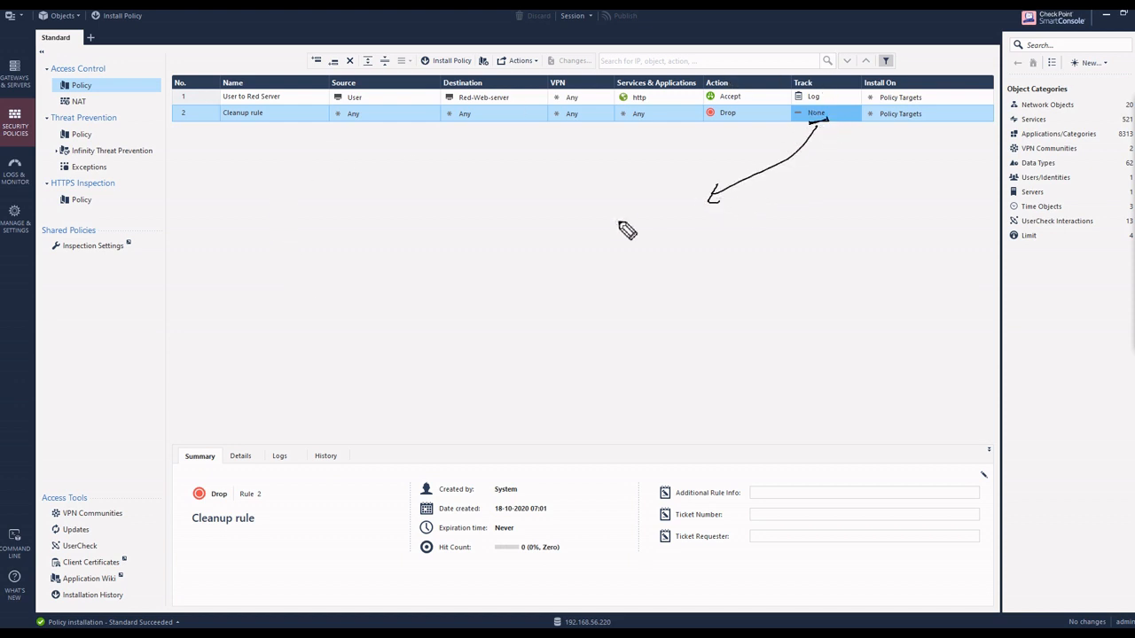
mouse_move(365, 271)
left_mouse_down()
mouse_move(387, 277)
mouse_move(491, 240)
mouse_move(530, 214)
mouse_move(560, 219)
left_mouse_up()
mouse_move(585, 172)
left_mouse_down()
mouse_move(584, 236)
mouse_move(629, 203)
mouse_move(620, 168)
left_mouse_up()
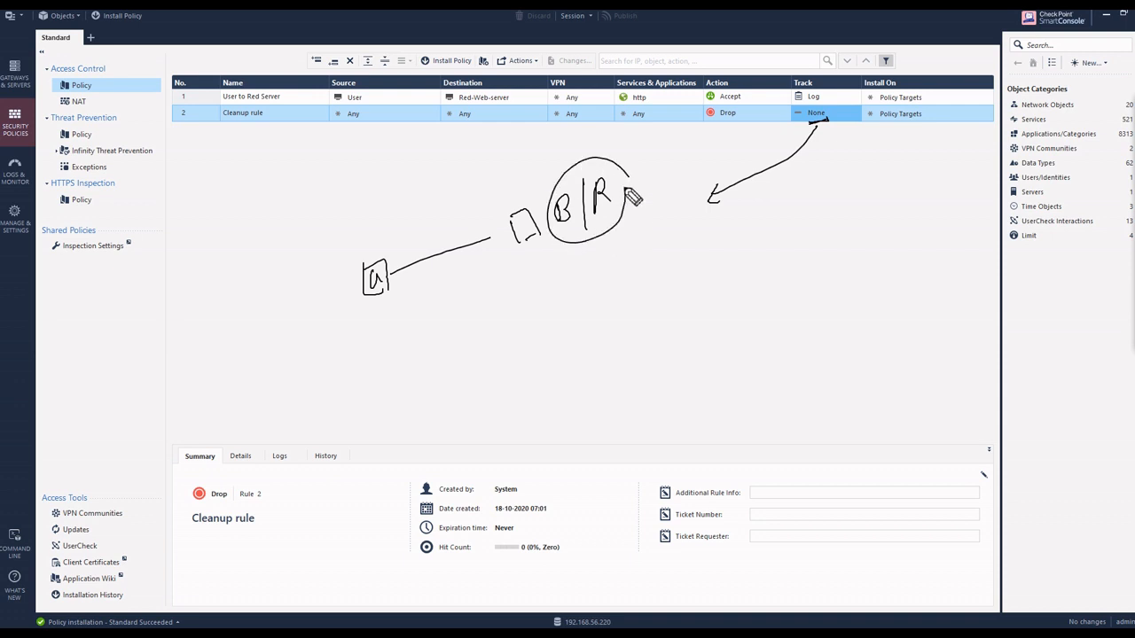
mouse_move(427, 266)
left_mouse_down()
mouse_move(434, 246)
mouse_move(454, 250)
mouse_move(463, 288)
left_mouse_up()
left_click_drag(462, 281, 456, 290)
mouse_move(414, 221)
left_mouse_down()
mouse_move(417, 240)
mouse_move(437, 237)
mouse_move(488, 209)
left_mouse_up()
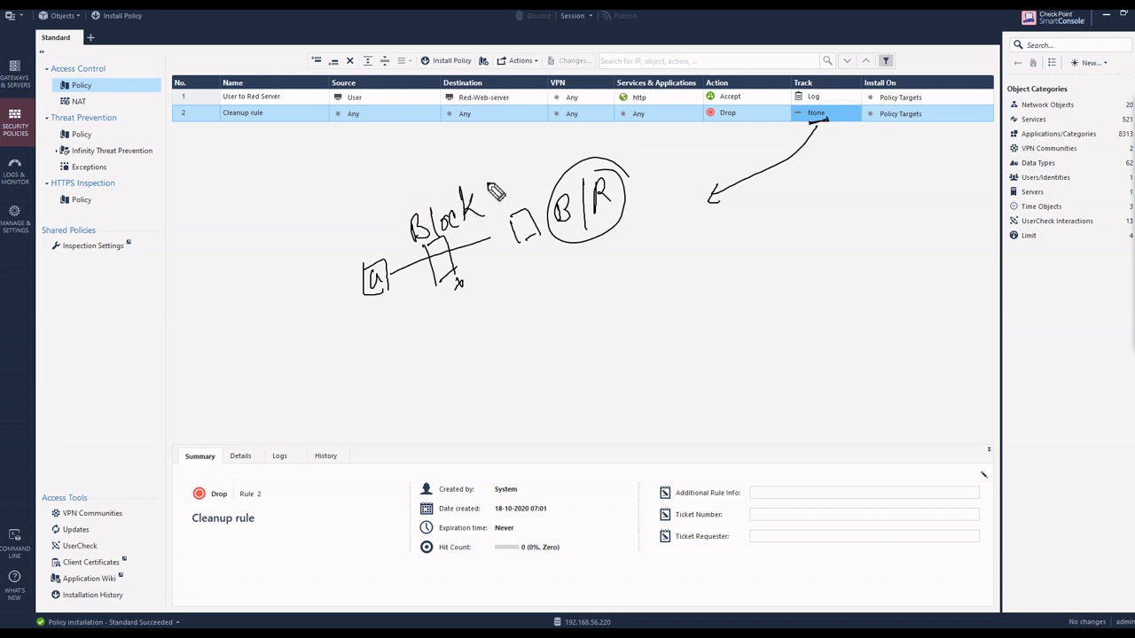
left_click_drag(484, 167, 484, 230)
mouse_move(503, 182)
left_mouse_down()
mouse_move(509, 204)
mouse_move(542, 183)
mouse_move(550, 210)
mouse_move(501, 227)
left_mouse_up()
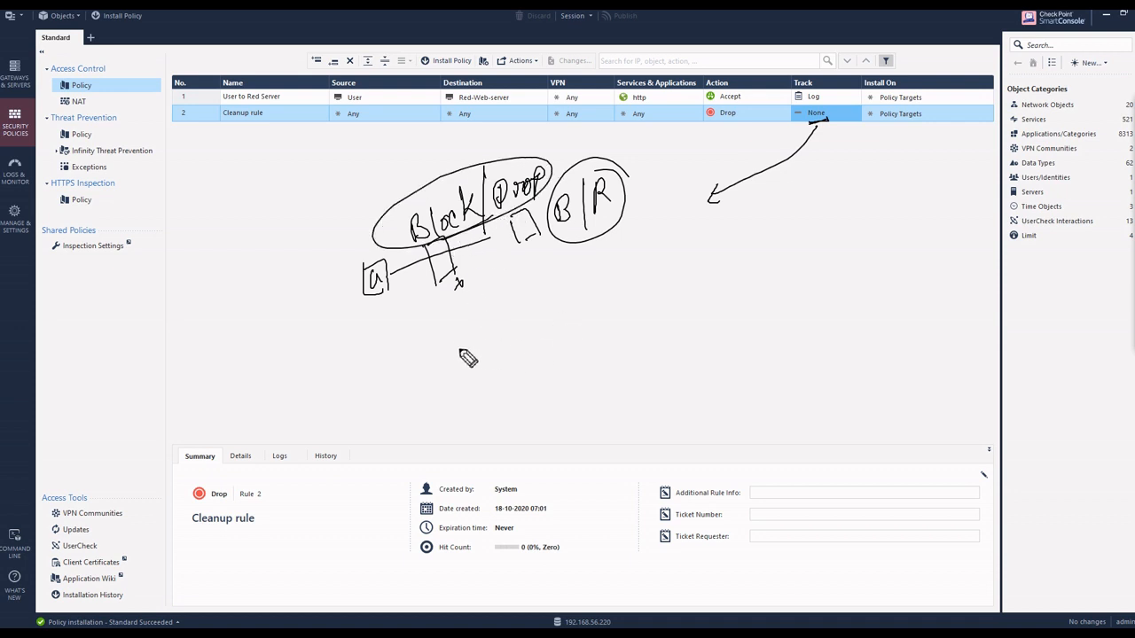
mouse_move(474, 340)
left_mouse_down()
mouse_move(483, 353)
mouse_move(523, 342)
mouse_move(572, 306)
mouse_move(585, 326)
mouse_move(598, 306)
left_mouse_up()
mouse_move(435, 296)
left_mouse_down()
mouse_move(492, 256)
mouse_move(510, 264)
left_mouse_up()
left_click_drag(353, 248, 383, 244)
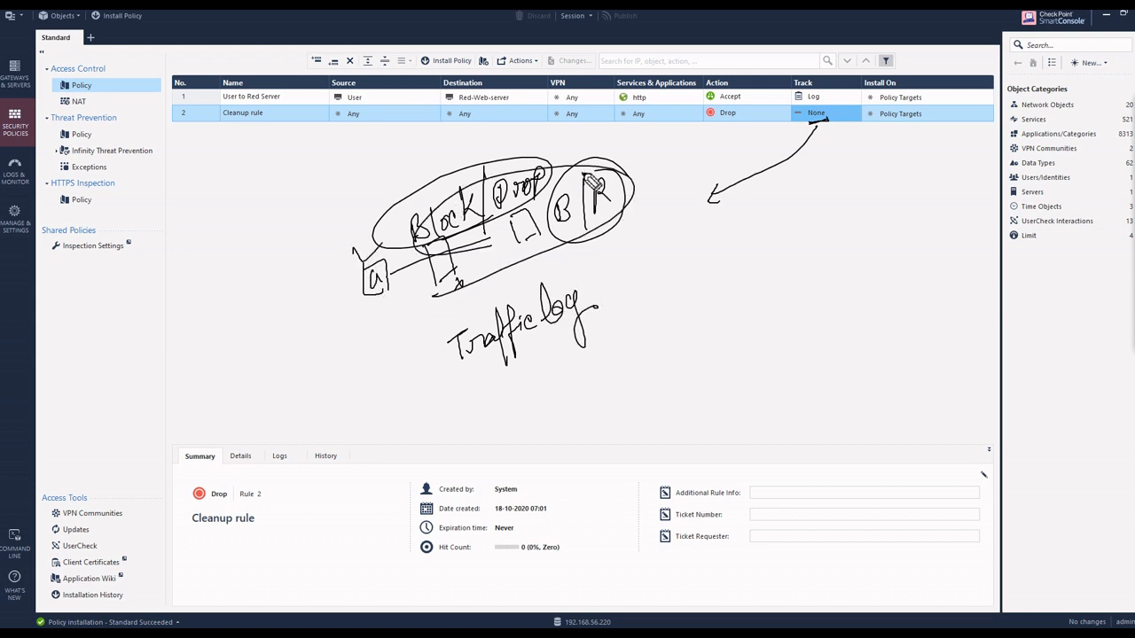
left_click_drag(584, 172, 617, 153)
mouse_move(390, 305)
left_mouse_down()
mouse_move(395, 372)
mouse_move(444, 351)
left_mouse_up()
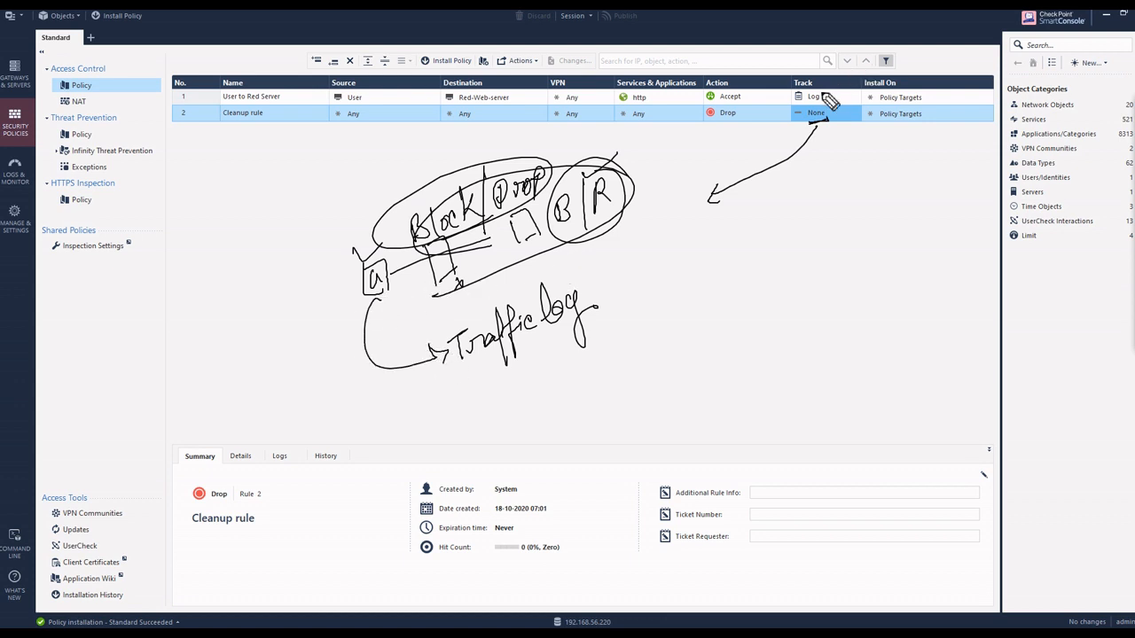
left_click_drag(807, 106, 825, 103)
left_click_drag(805, 120, 828, 116)
key("Escape")
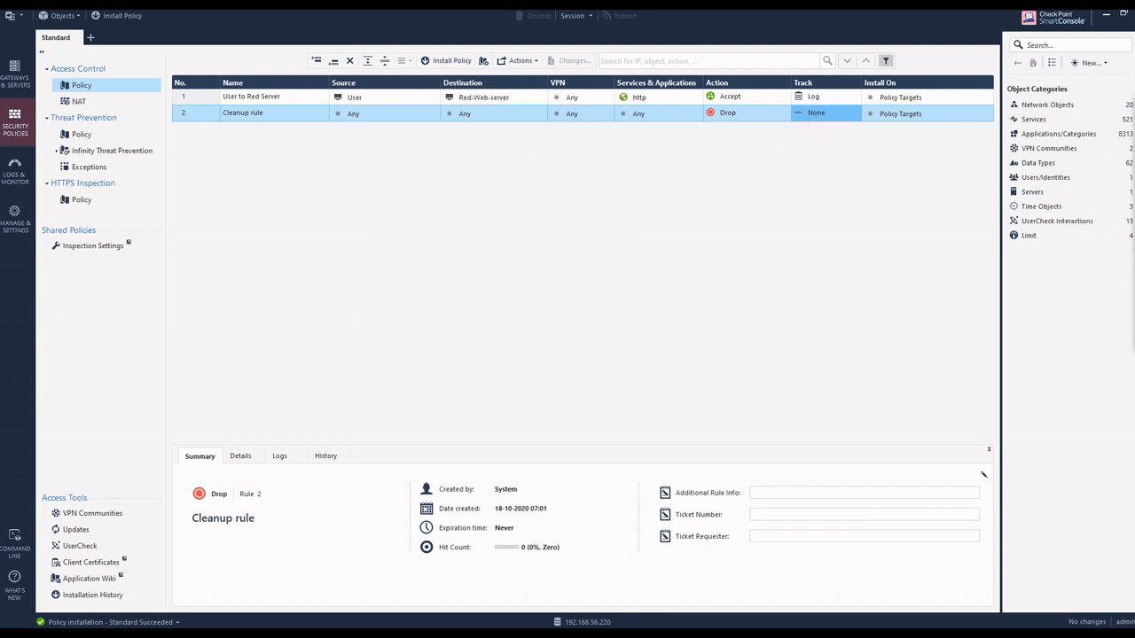
left_click(1112, 119)
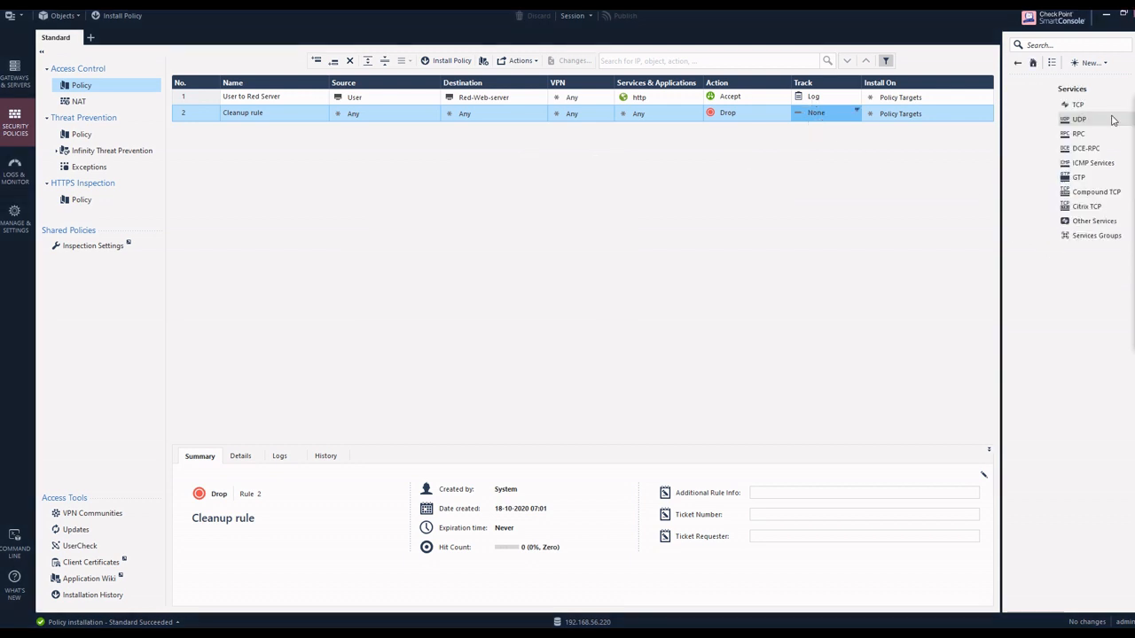
left_click(1129, 125)
left_click(1113, 129)
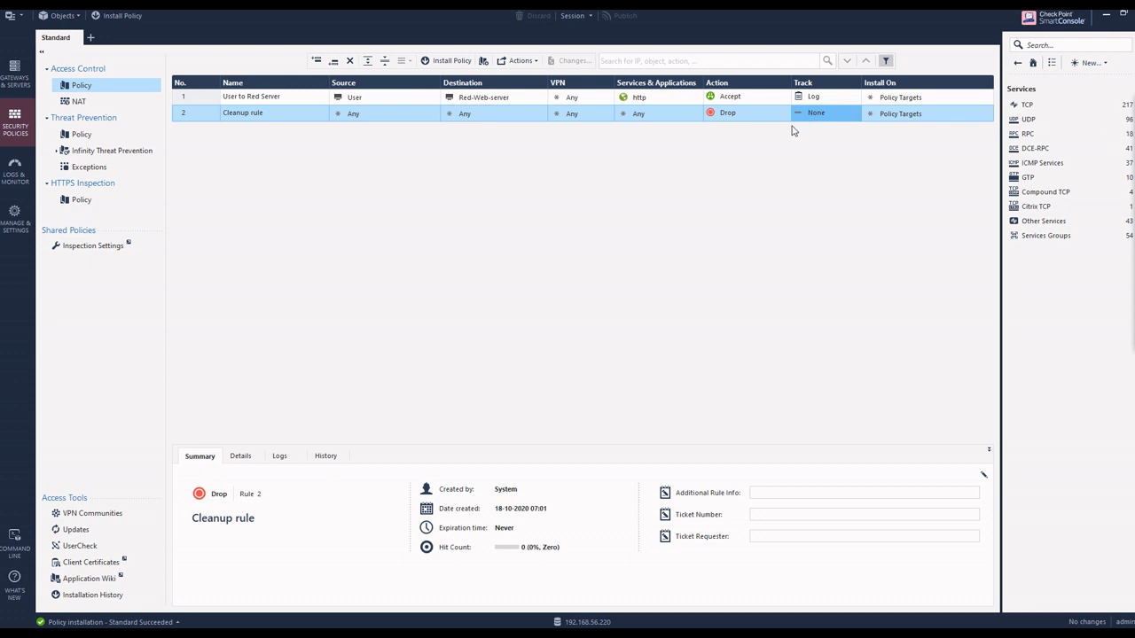
Step: Keep the Cleanup rule's action as Drop and set its tracking to Log
left_click(785, 111)
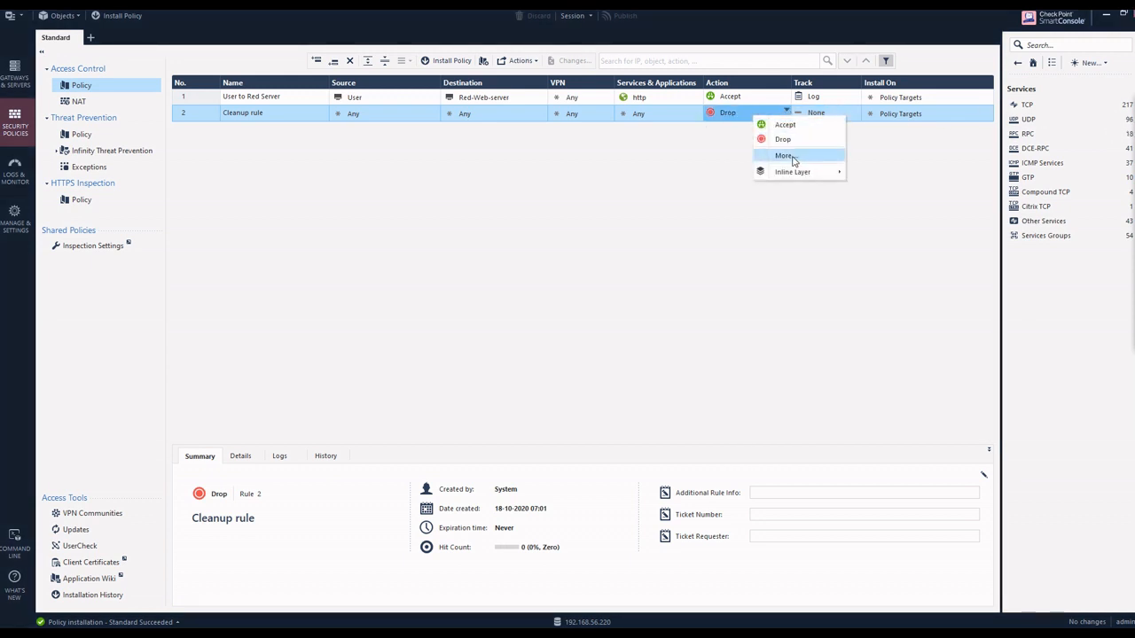
left_click(784, 140)
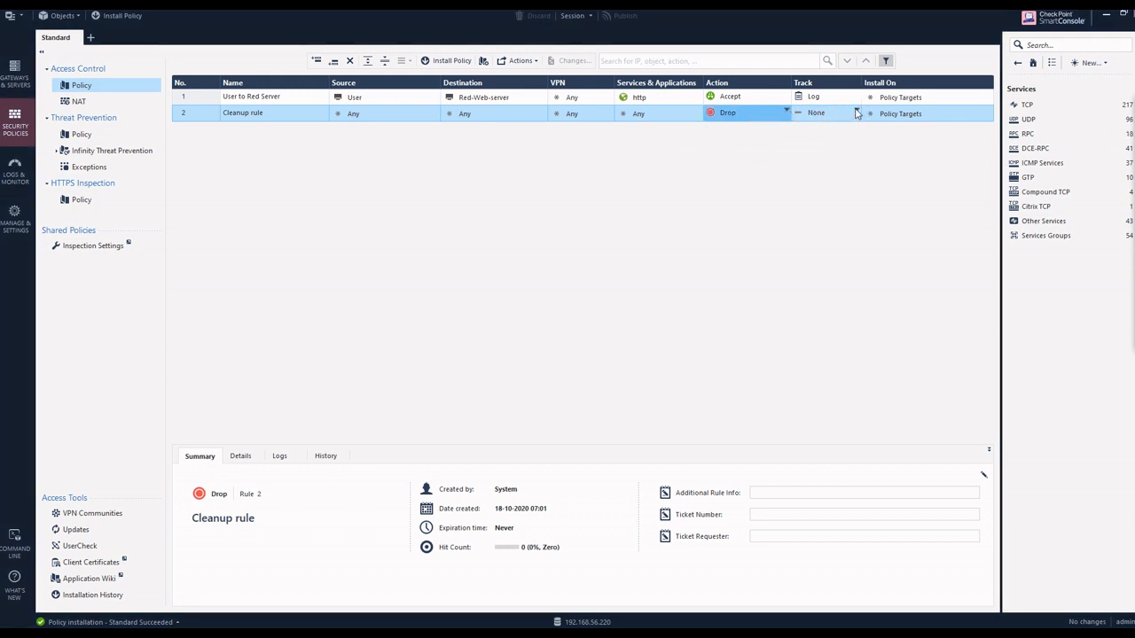
left_click(856, 113)
left_click(869, 139)
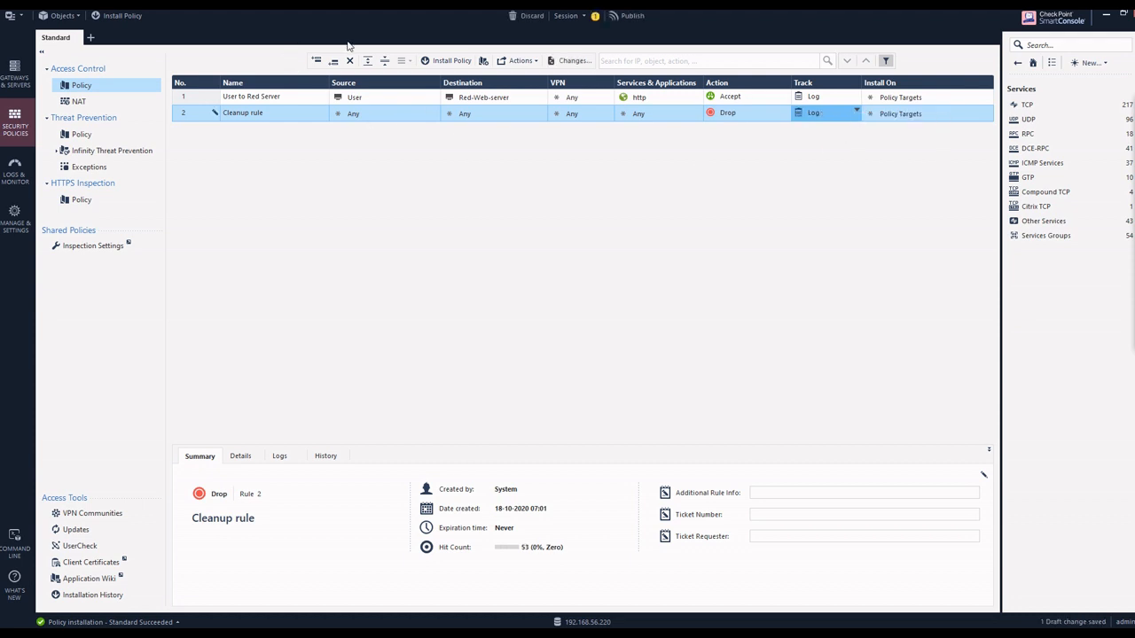
Step: Publish the session changes and install the Standard policy with Access Control on gateway FW-GW-1
left_click(453, 60)
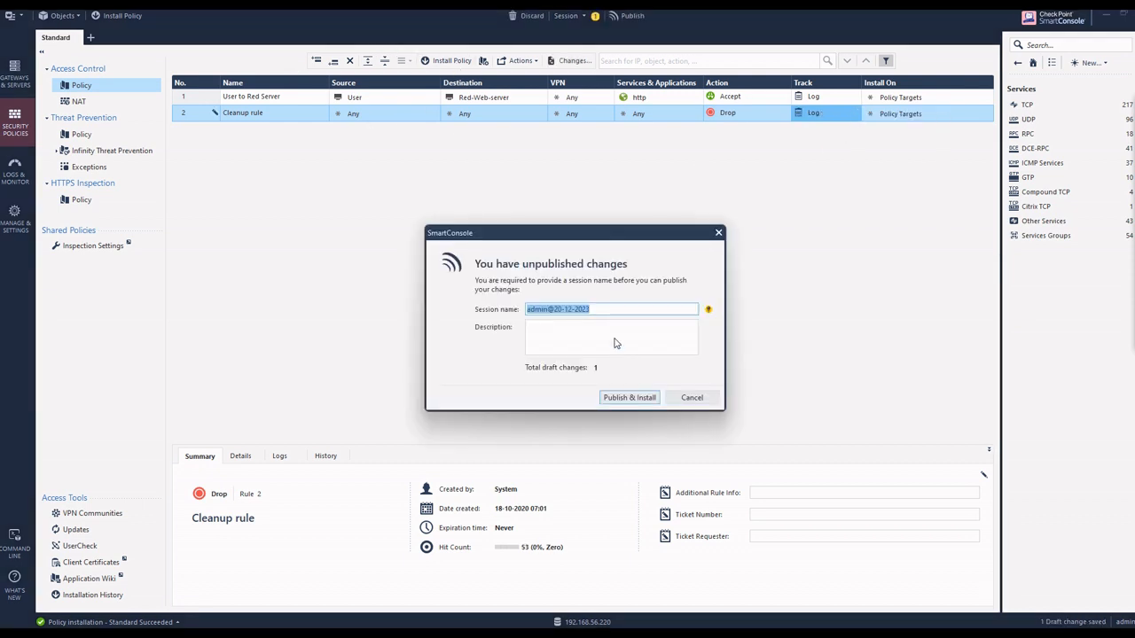
left_click(629, 398)
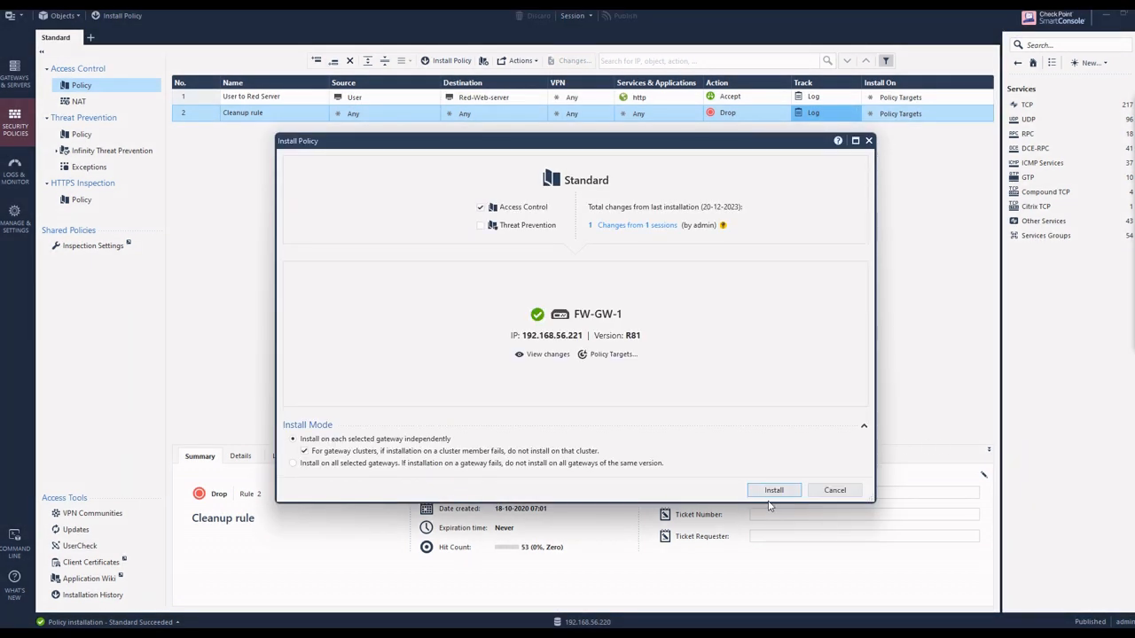
left_click(769, 494)
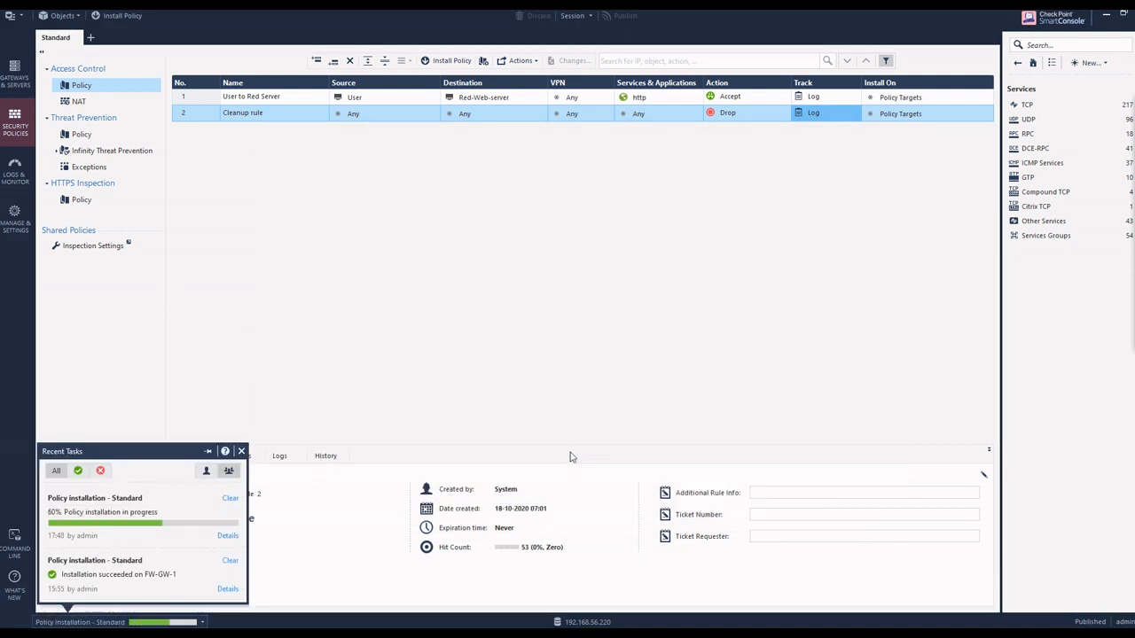
left_click(572, 457)
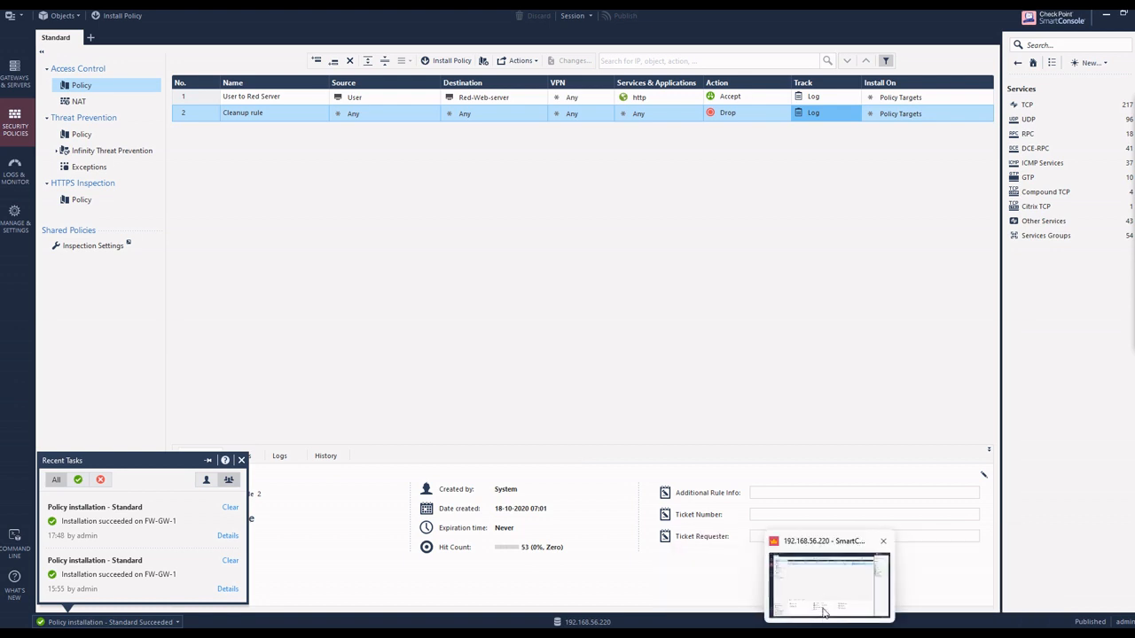
Step: Switch to the User machine's console and reload 10.133.3.20 in Firefox
mouse_move(857, 635)
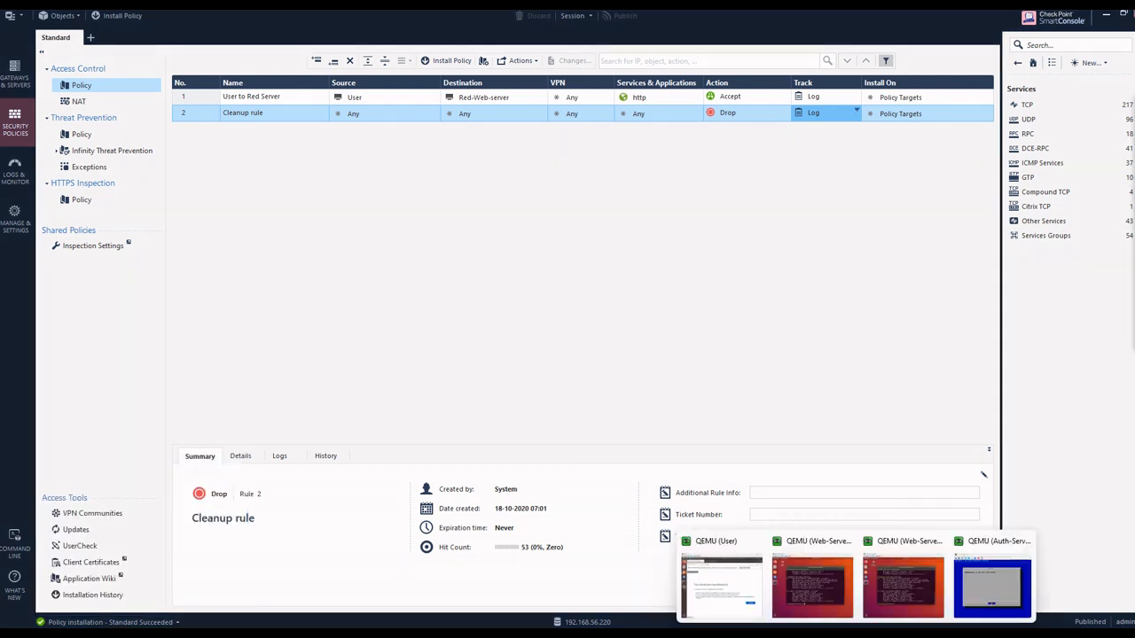
left_click(760, 585)
left_click(368, 157)
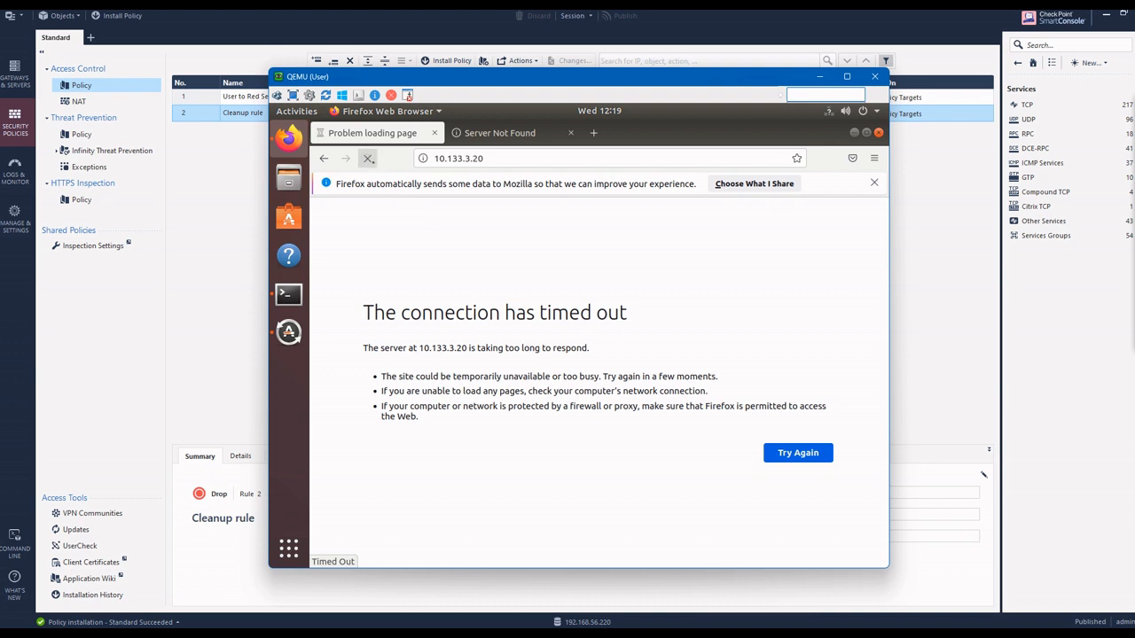
Step: Return to SmartConsole's logs and refresh the search for dst:10.133.3.20
left_click(195, 233)
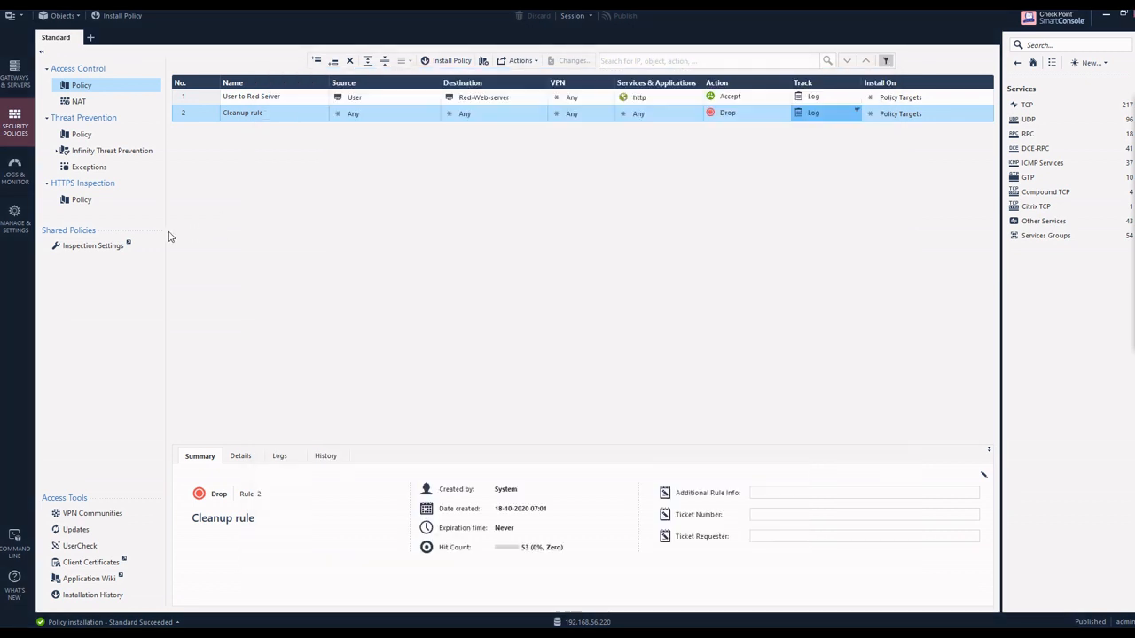
left_click(15, 170)
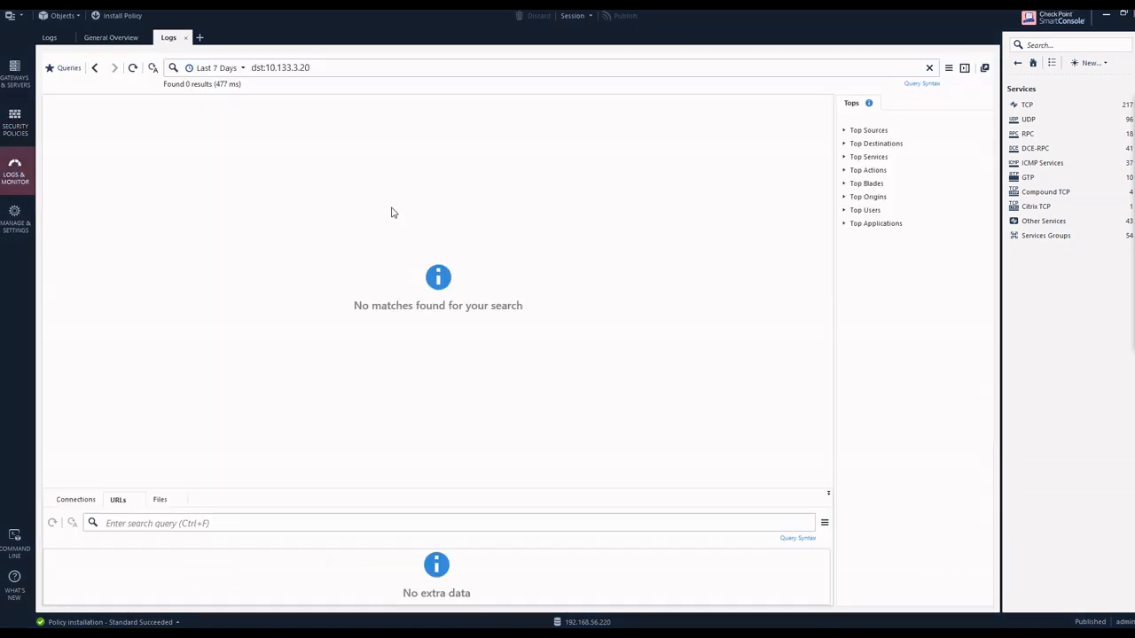
left_click(133, 68)
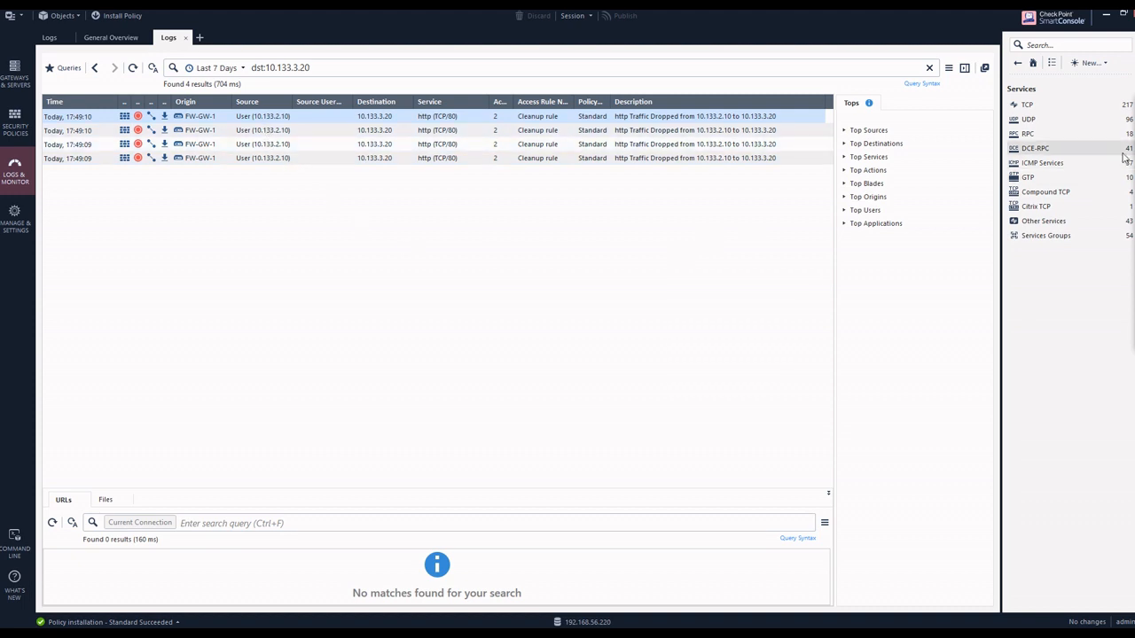
left_click(1088, 163)
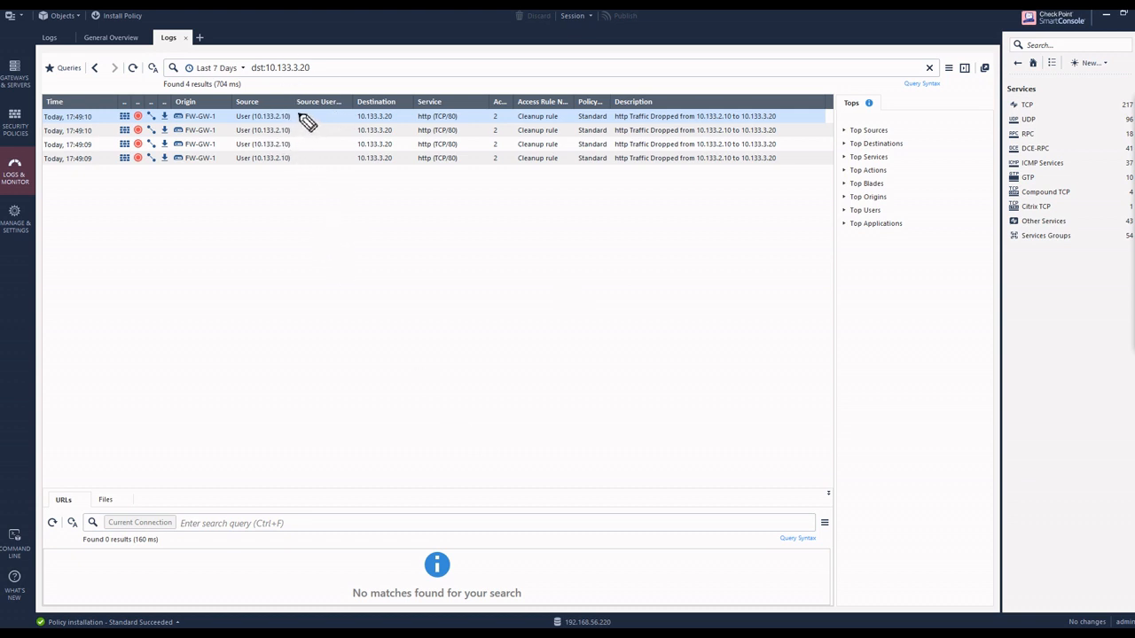
mouse_move(299, 112)
left_mouse_down()
mouse_move(305, 150)
mouse_move(288, 187)
left_mouse_up()
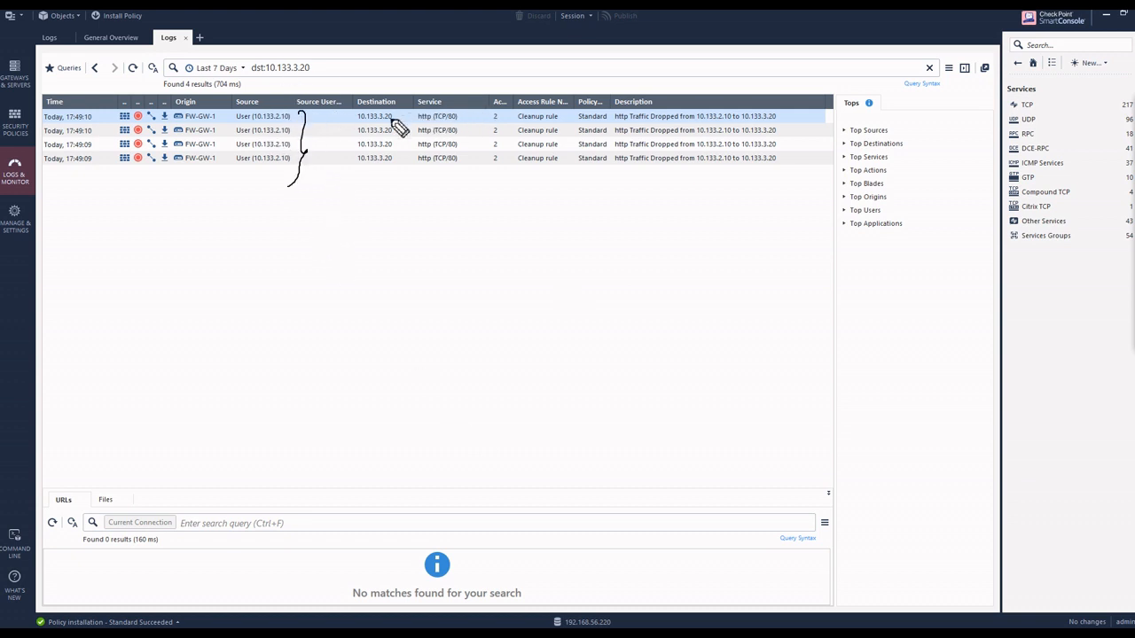
left_click_drag(395, 112, 398, 174)
mouse_move(463, 111)
left_mouse_down()
mouse_move(444, 118)
mouse_move(438, 157)
mouse_move(469, 127)
mouse_move(461, 110)
mouse_move(564, 116)
mouse_move(563, 161)
left_mouse_up()
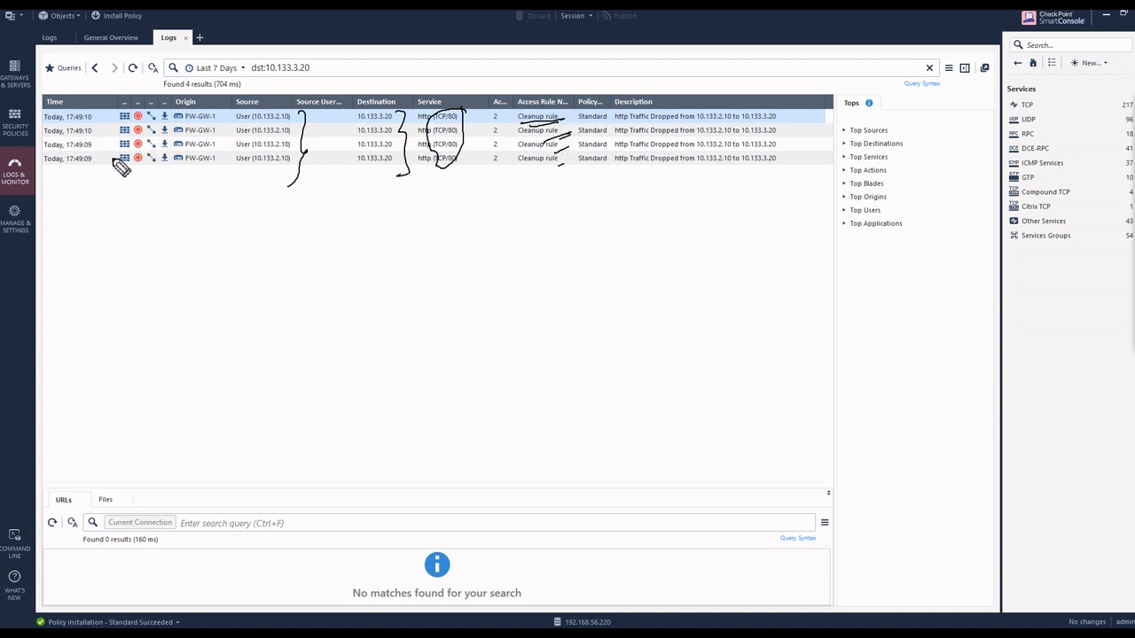
left_click_drag(105, 110, 103, 172)
mouse_move(145, 118)
left_mouse_down()
mouse_move(131, 115)
mouse_move(222, 117)
left_mouse_up()
key("Escape")
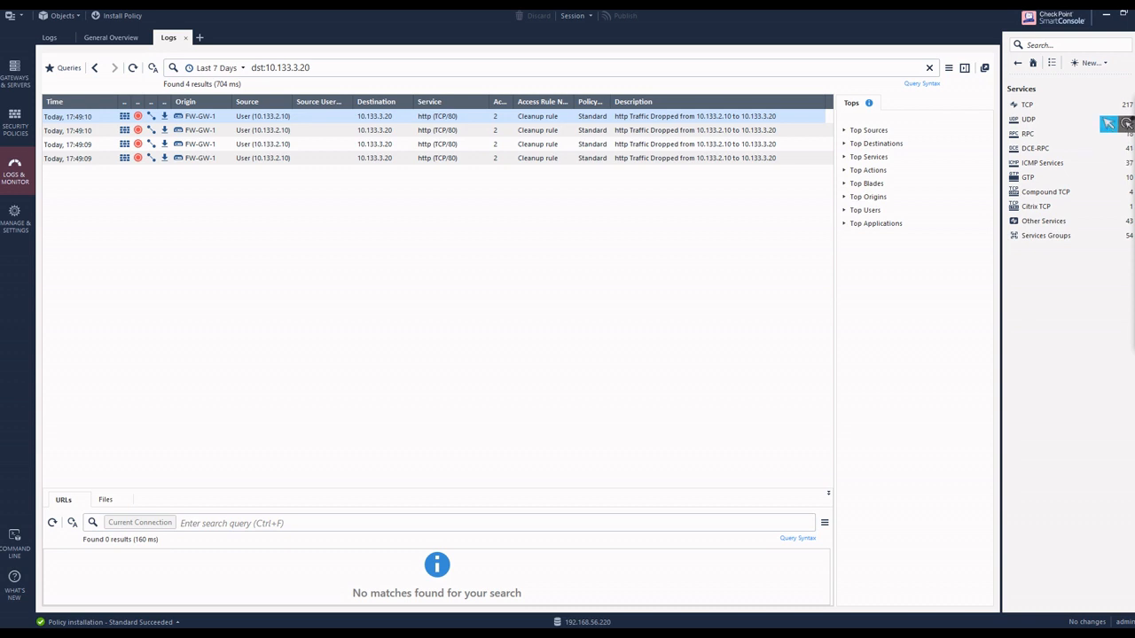
left_click(1110, 125)
Step: Add a new Access Control rule above the User to Red Server rule and name it User to Blue Server
left_click(14, 122)
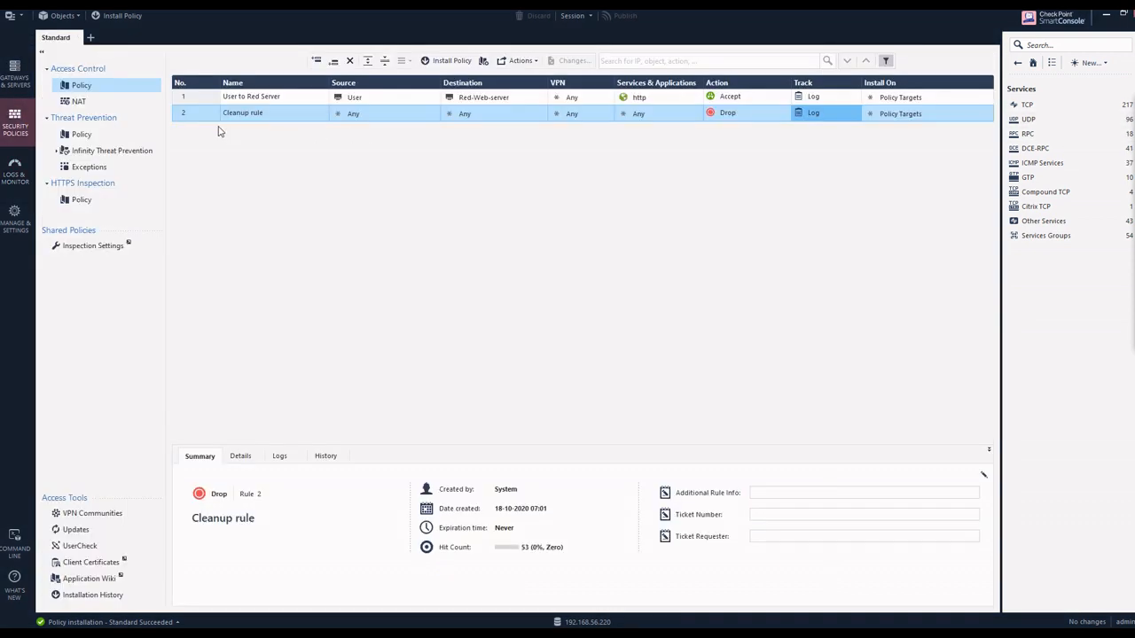
right_click(199, 99)
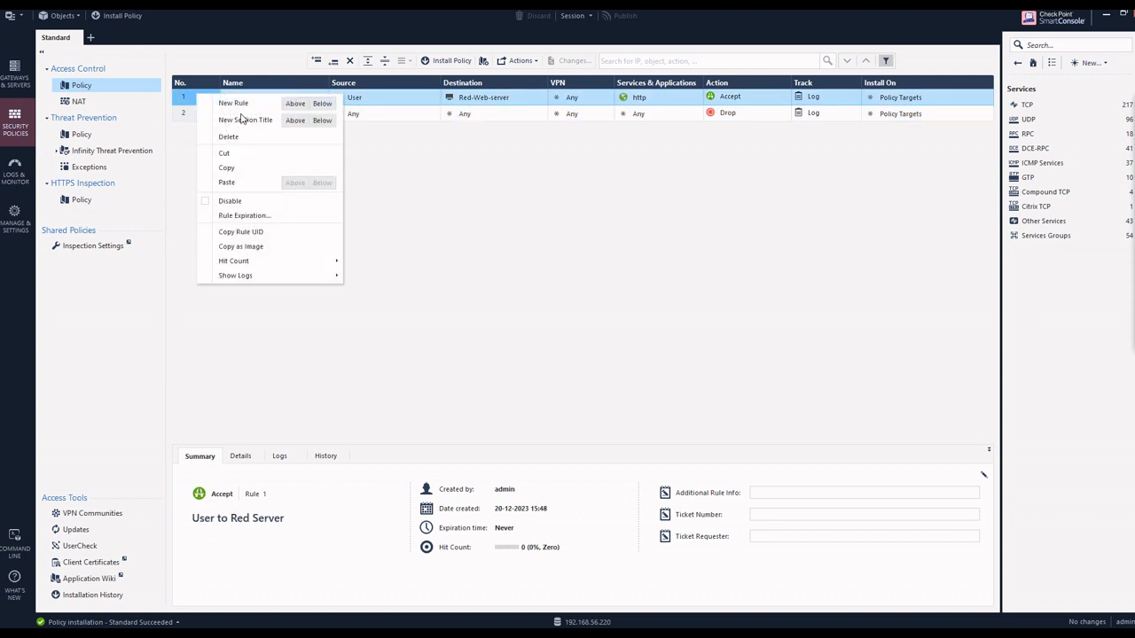
left_click(296, 103)
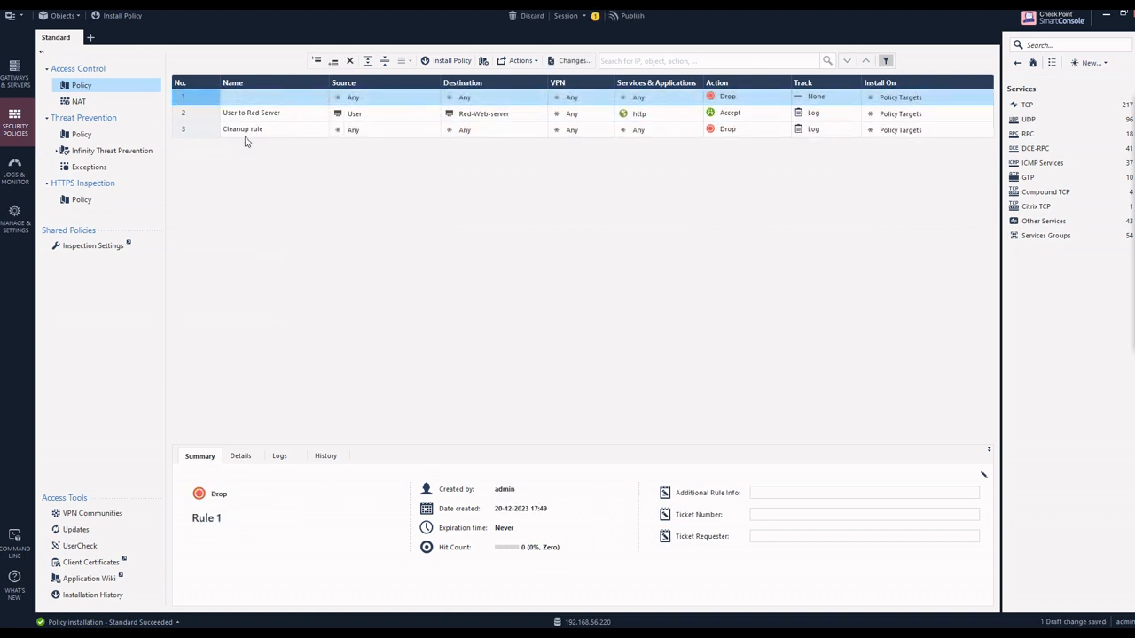
left_click(286, 100)
type("User to Blue Server")
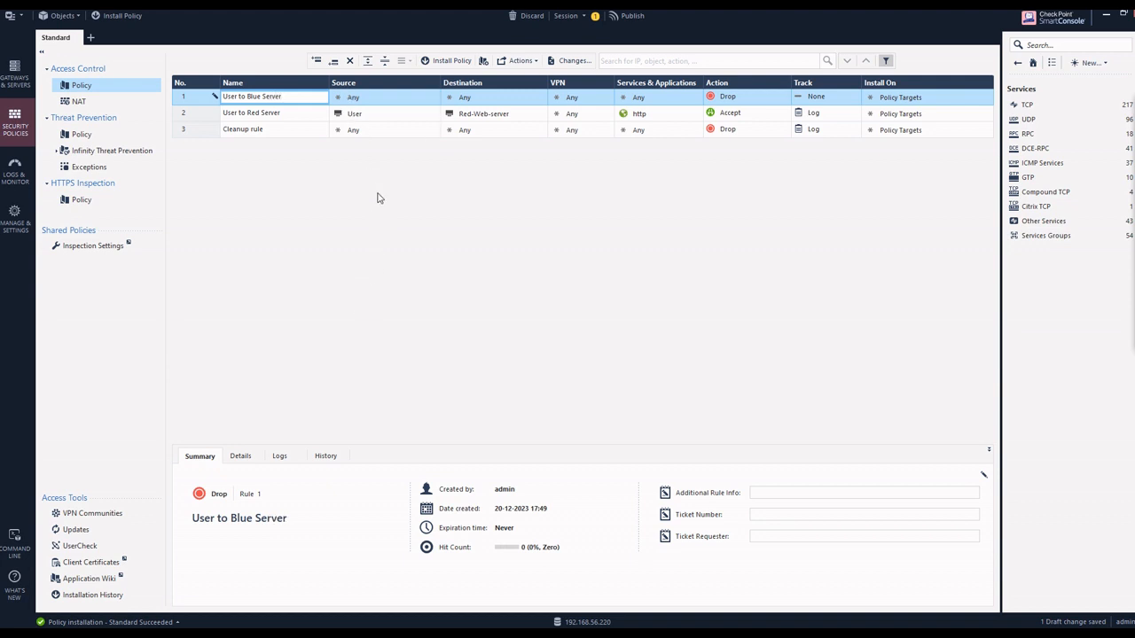
Step: Copy the User object from the User to Red Server rule into the User to Blue Server rule's source, and select that rule's destination
left_click(358, 112)
left_click_drag(358, 107, 364, 102)
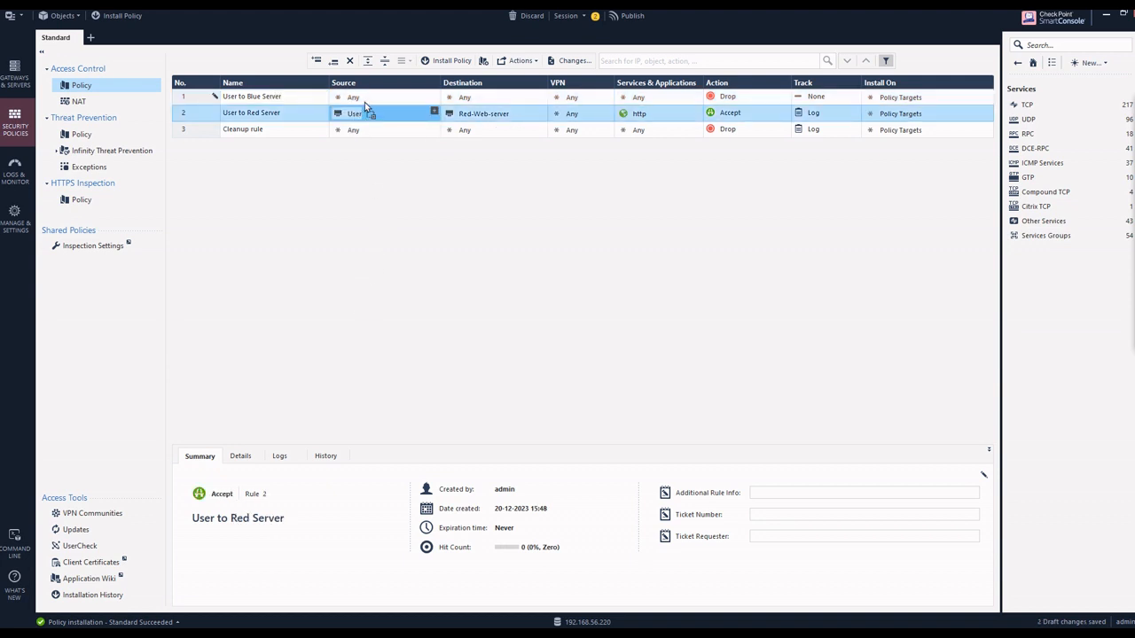
left_click(486, 99)
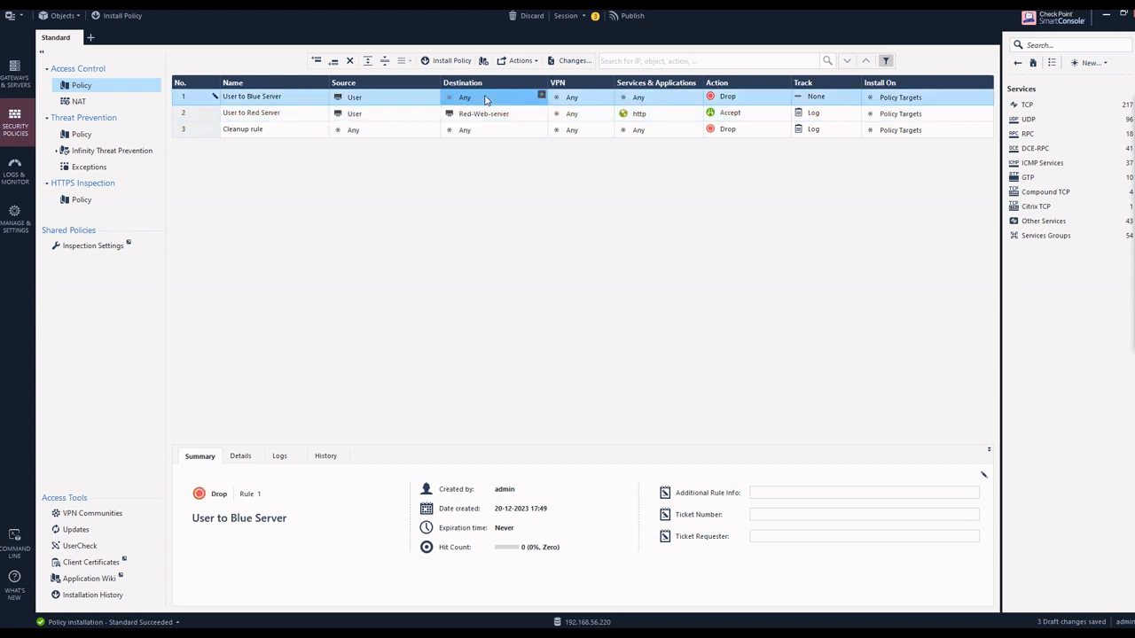
Step: Create a host named Blue Server-Web with IPv4 address 10.133.3.20 as the destination of the User to Blue Server rule
left_click(541, 95)
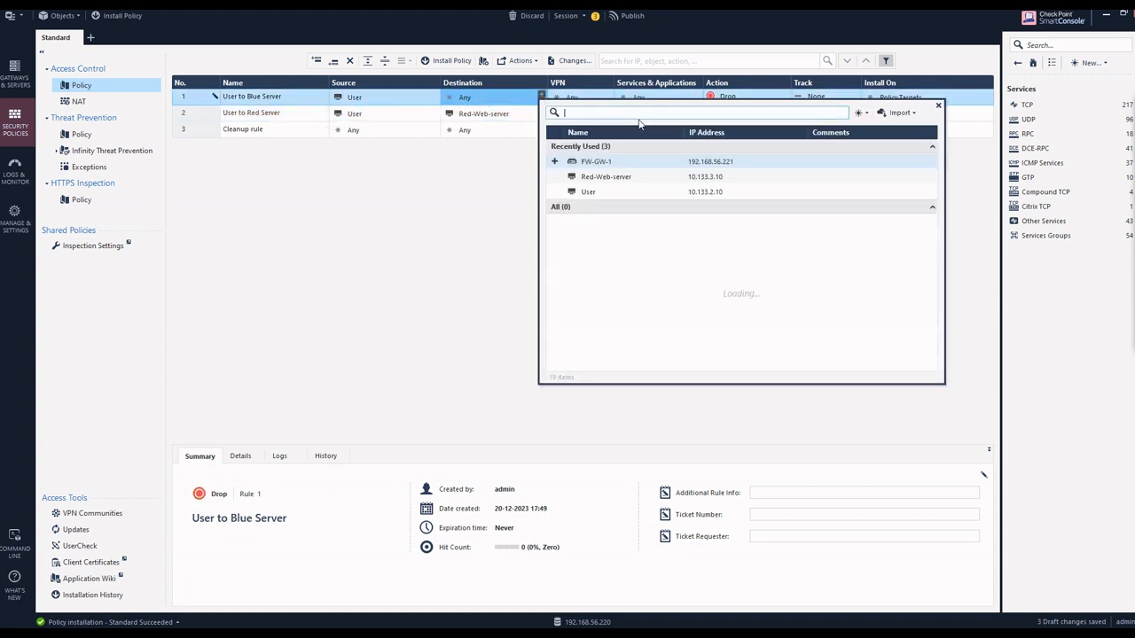
left_click(866, 113)
left_click(885, 133)
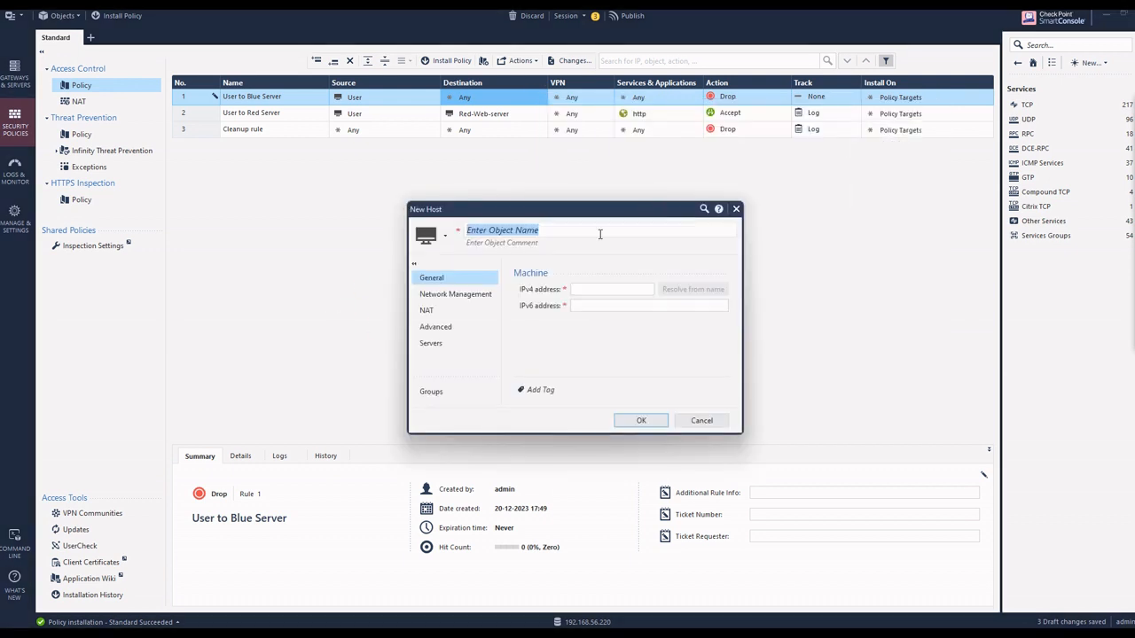
type("Blue Server-Web")
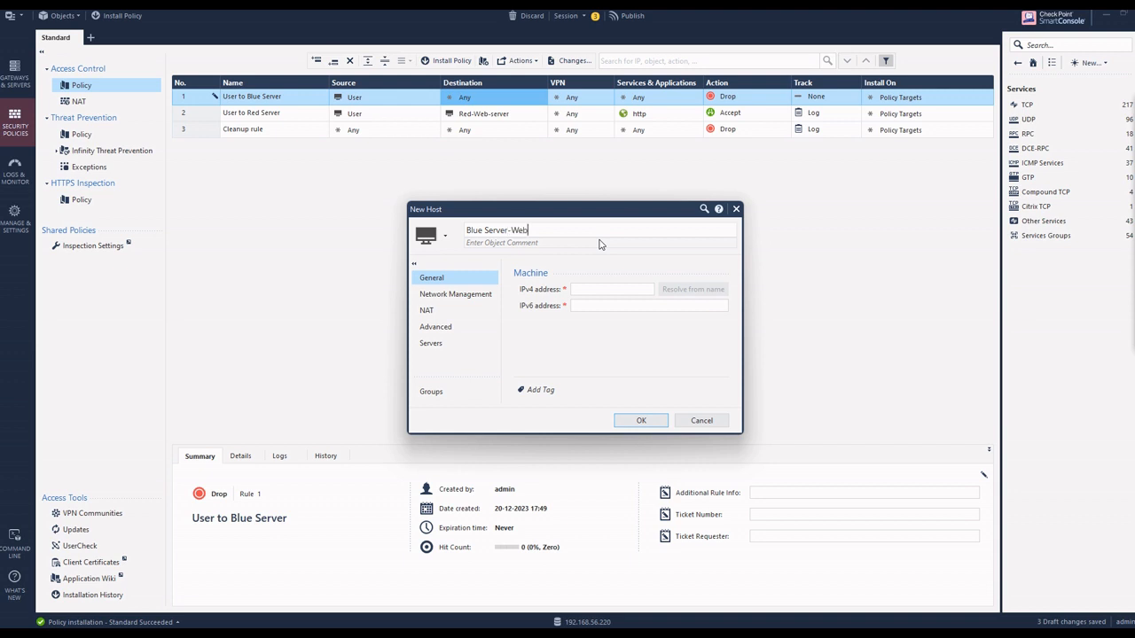
left_click(596, 286)
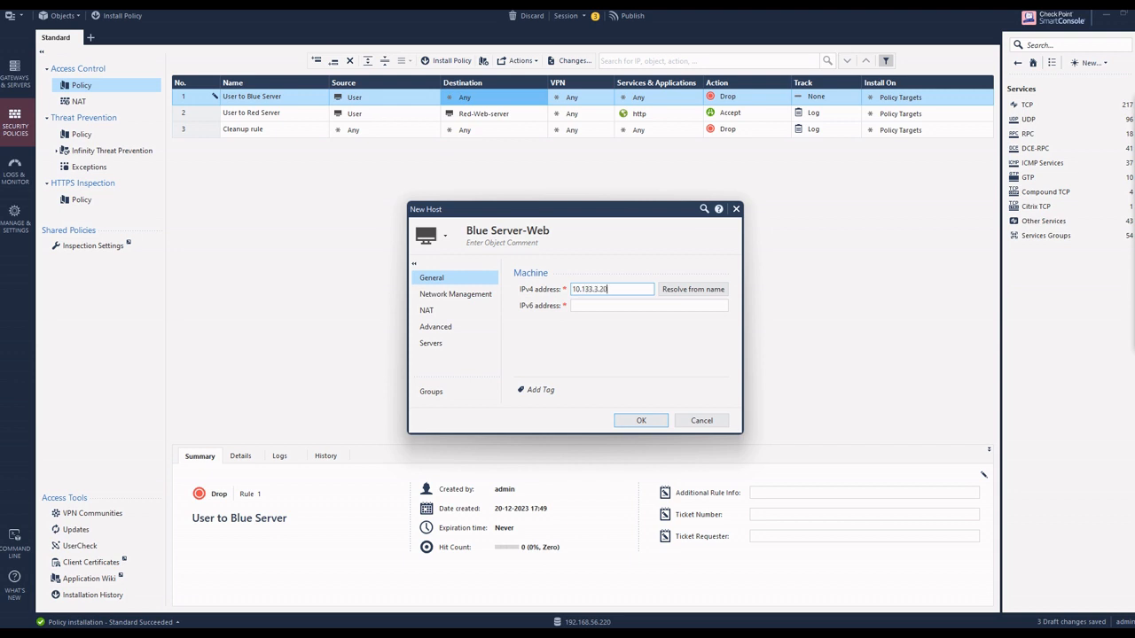
left_click(642, 420)
Step: Set the User to Blue Server rule's action to Accept and its tracking to Log
left_click(722, 100)
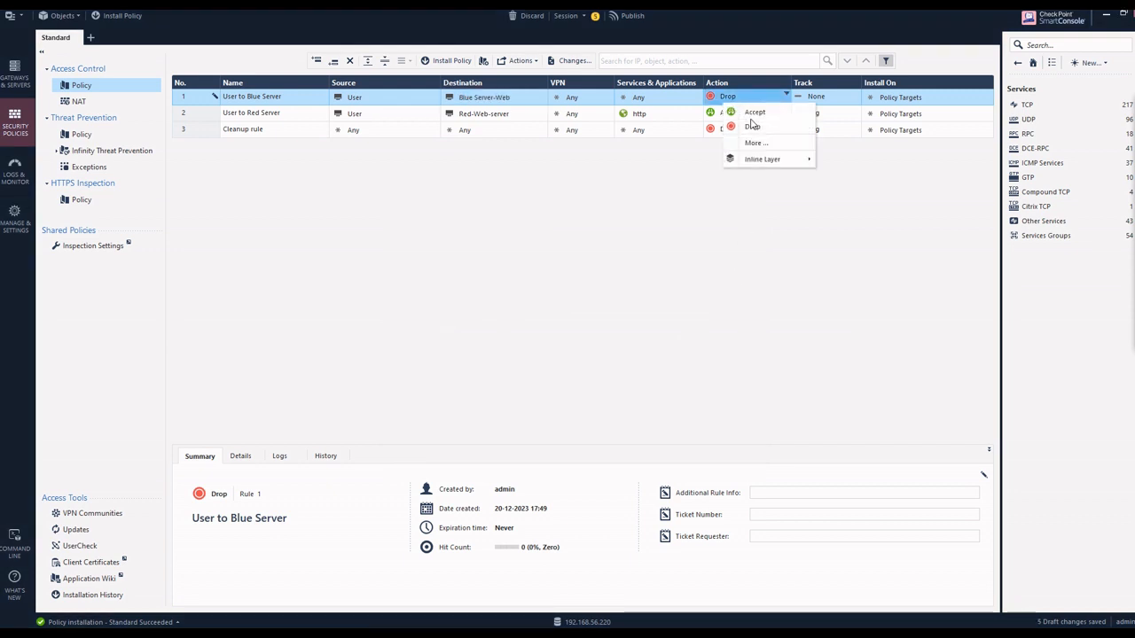
left_click(755, 113)
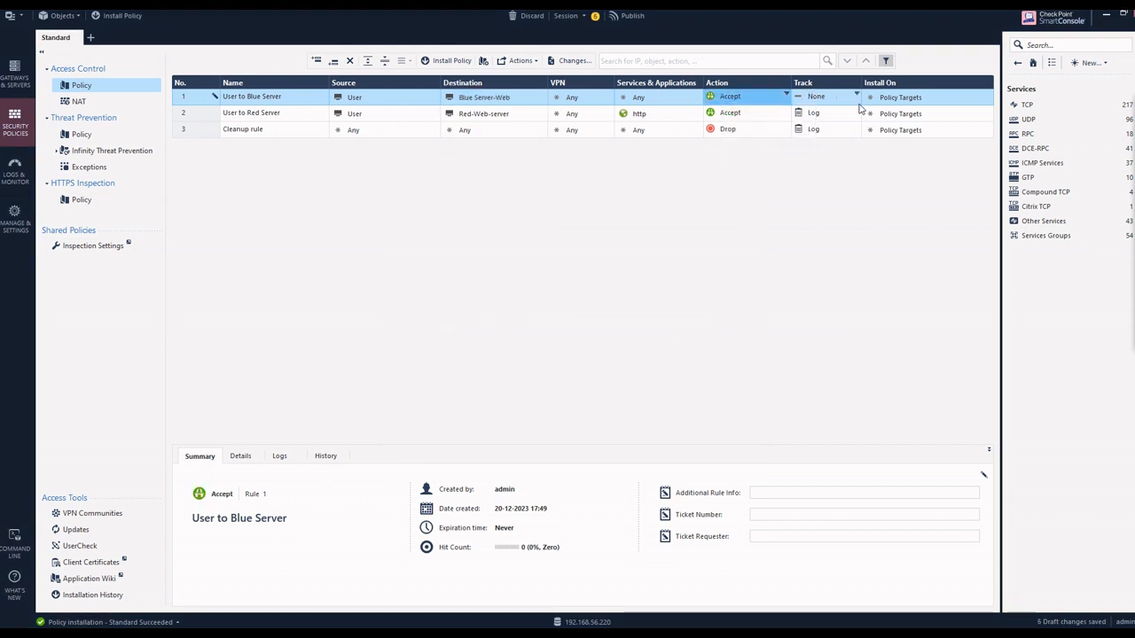
left_click(857, 98)
left_click(882, 119)
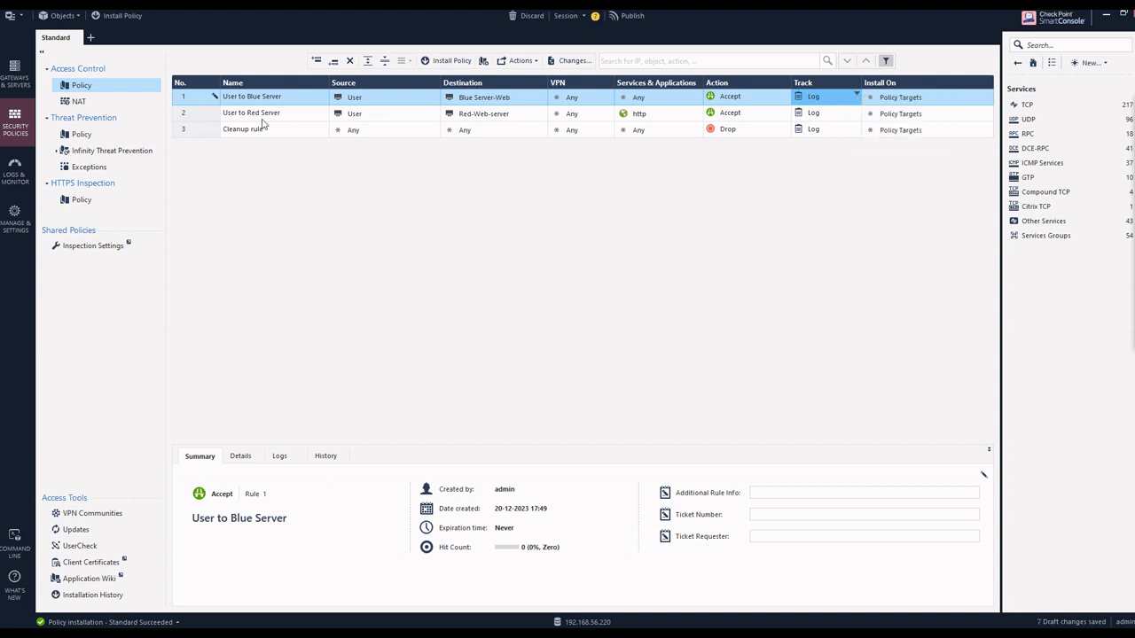
Step: Publish the draft changes and install the Standard Access Control policy on gateway FW-GW-1
left_click(452, 62)
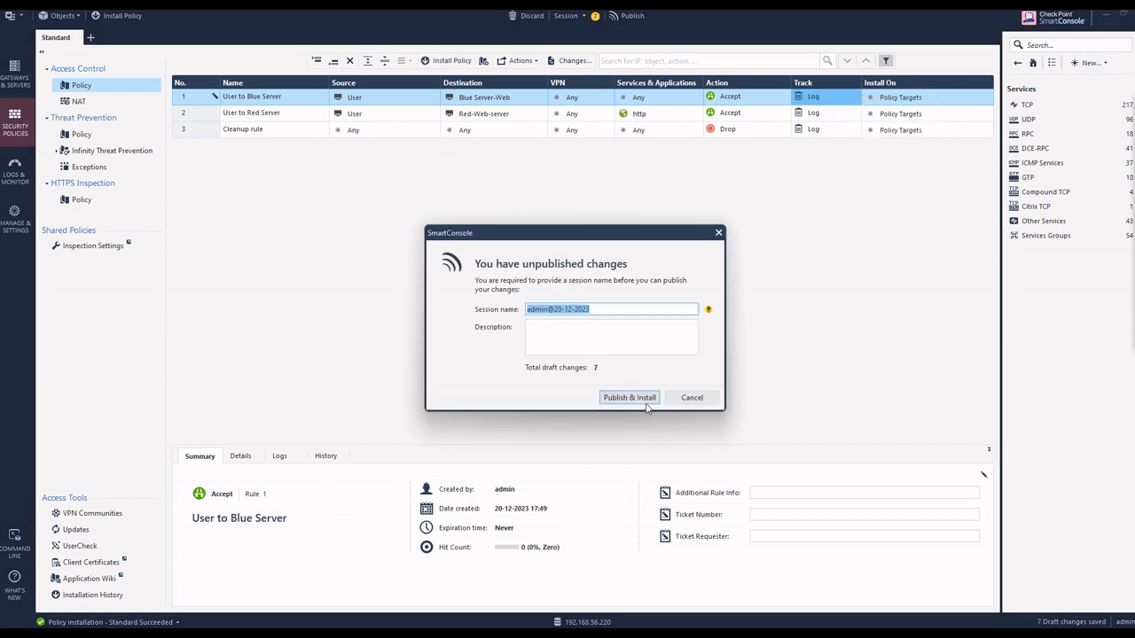
left_click(647, 403)
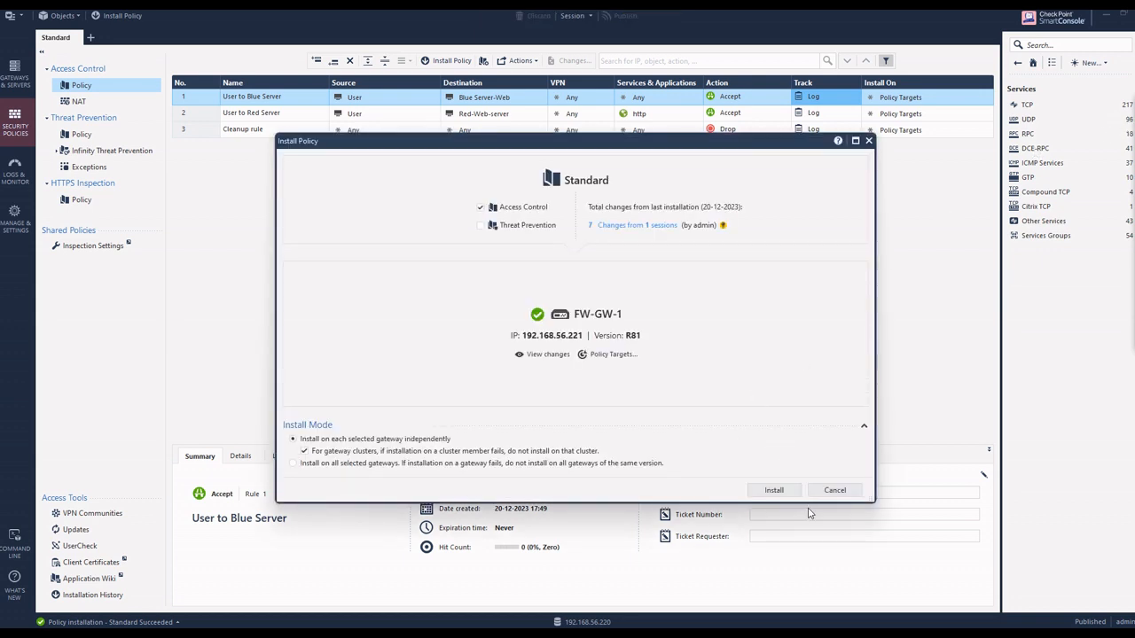
left_click(788, 488)
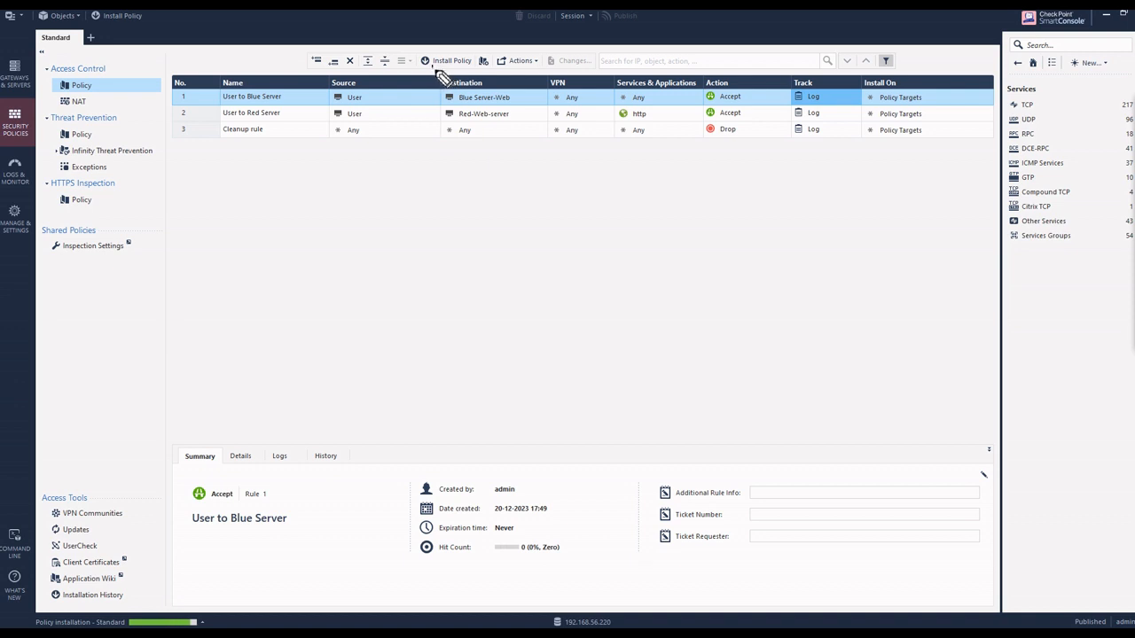
mouse_move(466, 67)
left_mouse_down()
mouse_move(416, 196)
mouse_move(433, 186)
left_mouse_up()
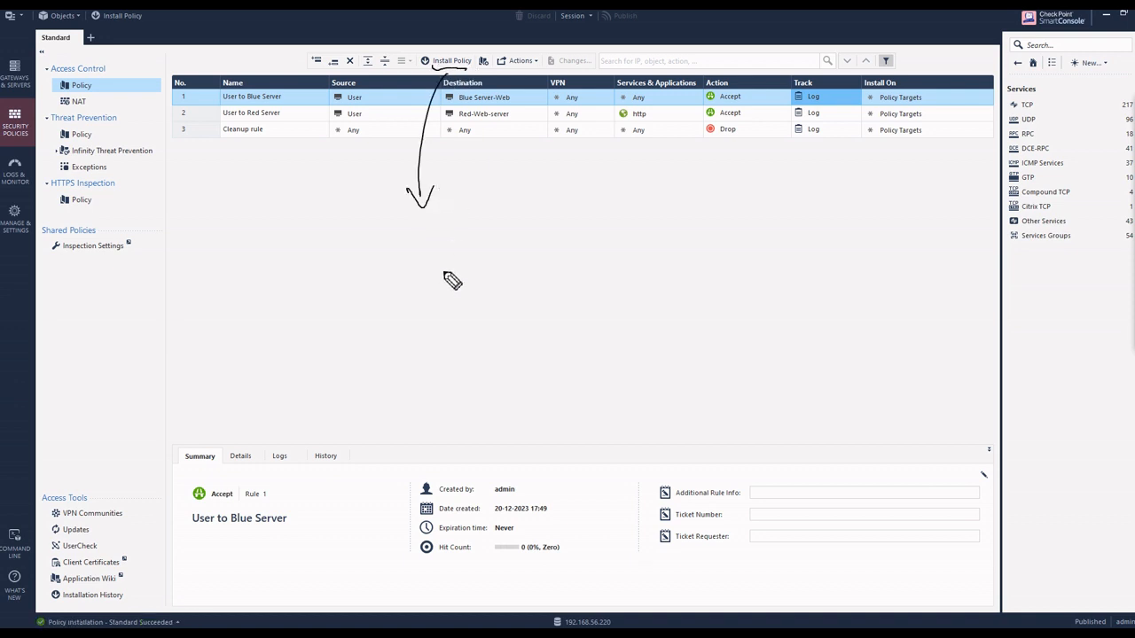
left_click_drag(417, 249, 420, 277)
left_click_drag(414, 252, 440, 266)
mouse_move(443, 254)
left_mouse_down()
mouse_move(518, 237)
mouse_move(540, 271)
mouse_move(539, 237)
left_mouse_up()
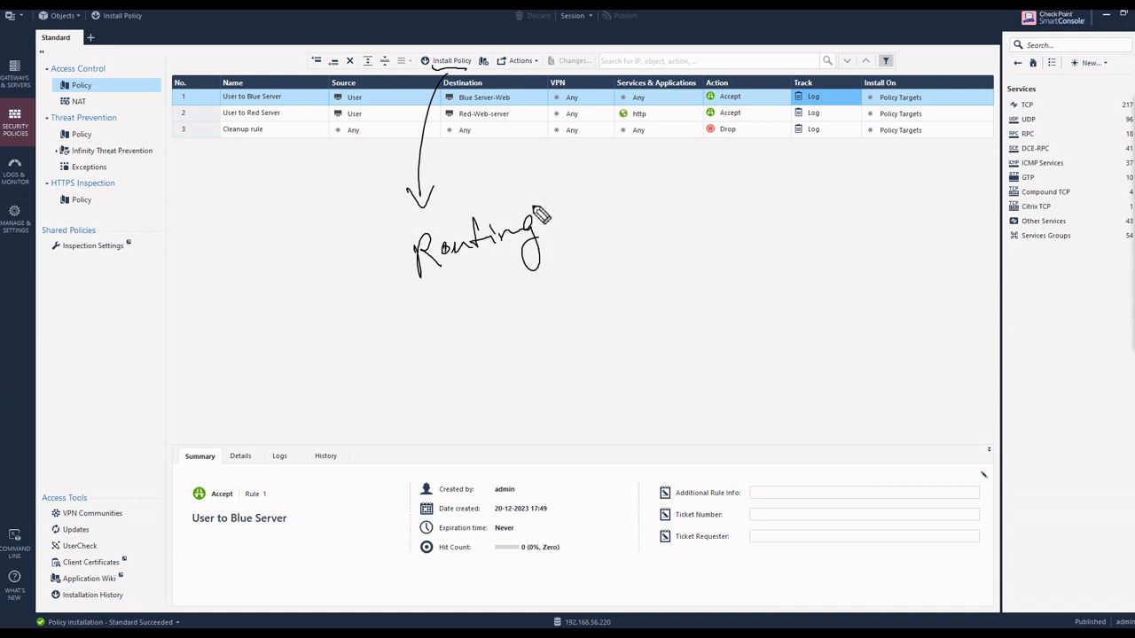
left_click_drag(530, 189, 538, 309)
left_click_drag(557, 213, 551, 253)
mouse_move(553, 211)
left_mouse_down()
mouse_move(564, 206)
mouse_move(554, 228)
left_mouse_up()
mouse_move(573, 229)
left_mouse_down()
mouse_move(608, 228)
mouse_move(659, 265)
mouse_move(688, 209)
mouse_move(706, 218)
mouse_move(755, 182)
mouse_move(805, 230)
mouse_move(814, 209)
mouse_move(837, 206)
left_mouse_up()
left_click_drag(627, 305, 625, 315)
mouse_move(634, 291)
left_mouse_down()
mouse_move(681, 319)
mouse_move(725, 296)
left_mouse_up()
mouse_move(574, 363)
left_mouse_down()
mouse_move(574, 390)
mouse_move(568, 372)
mouse_move(637, 354)
mouse_move(669, 348)
mouse_move(681, 365)
mouse_move(794, 338)
left_mouse_up()
mouse_move(814, 289)
left_mouse_down()
mouse_move(838, 330)
mouse_move(853, 293)
mouse_move(873, 319)
mouse_move(917, 296)
mouse_move(927, 356)
mouse_move(917, 333)
left_mouse_up()
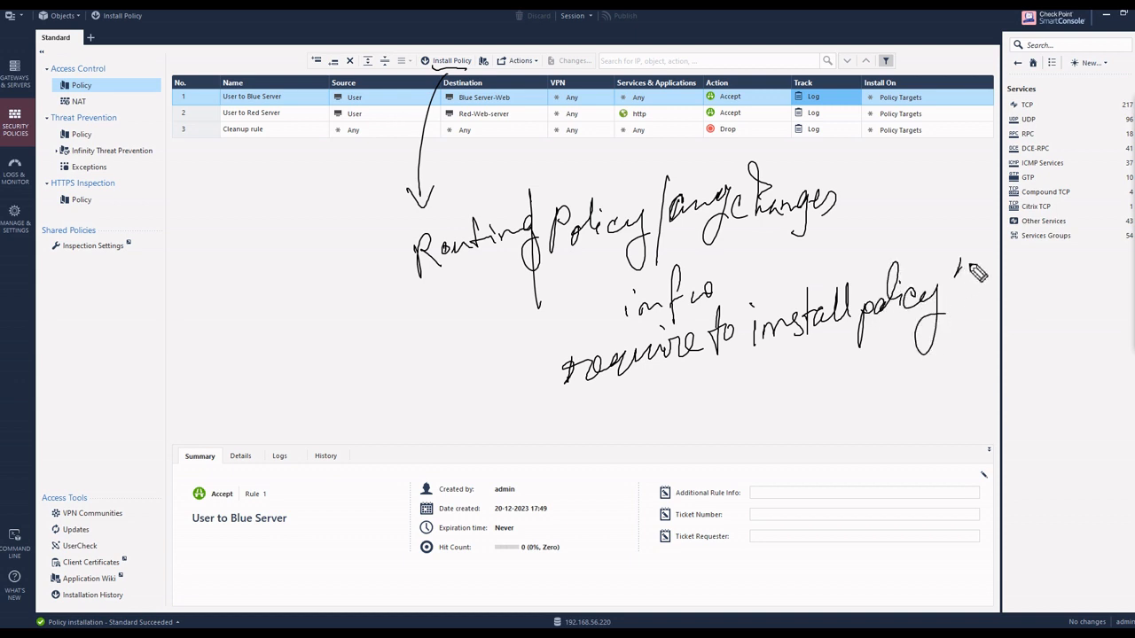
left_click_drag(963, 263, 962, 273)
left_click_drag(970, 263, 968, 275)
left_click_drag(746, 301, 748, 310)
left_click_drag(752, 302, 754, 310)
left_click_drag(762, 364, 981, 330)
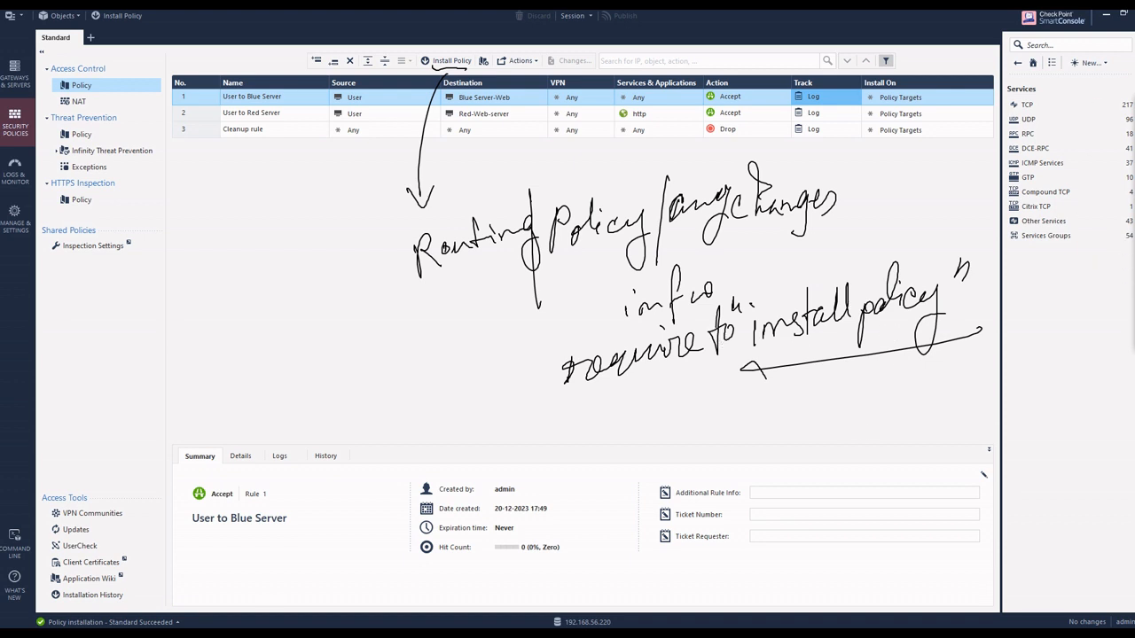
key("Escape")
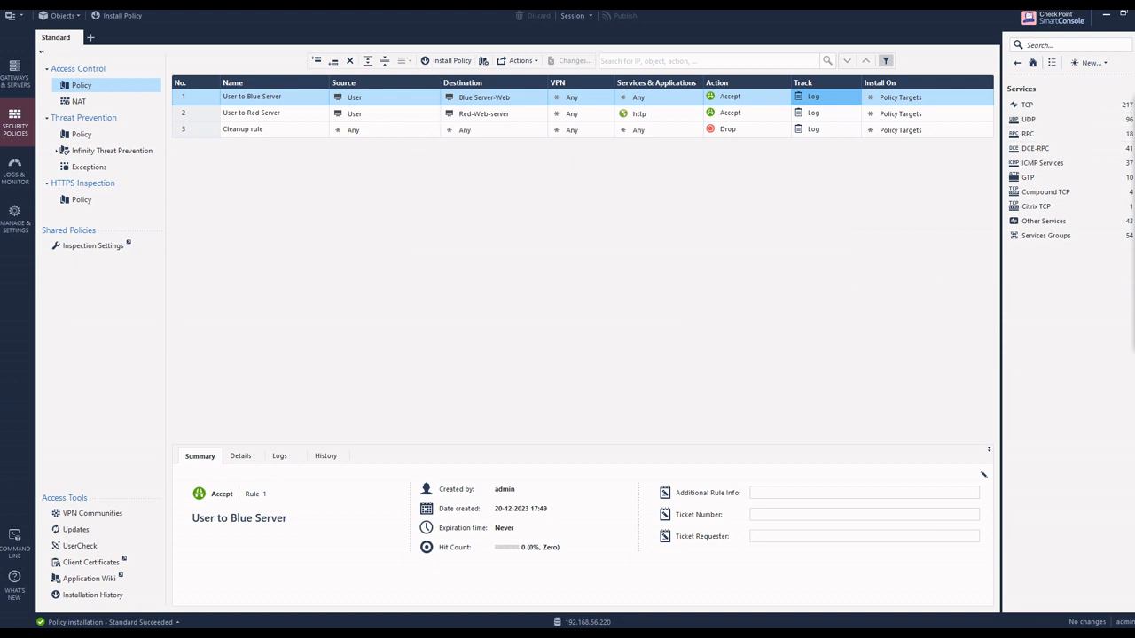
Step: Reload 10.133.3.20 in Firefox on the User machine, and refresh the dst:10.133.3.20 log search in SmartConsole
mouse_move(856, 635)
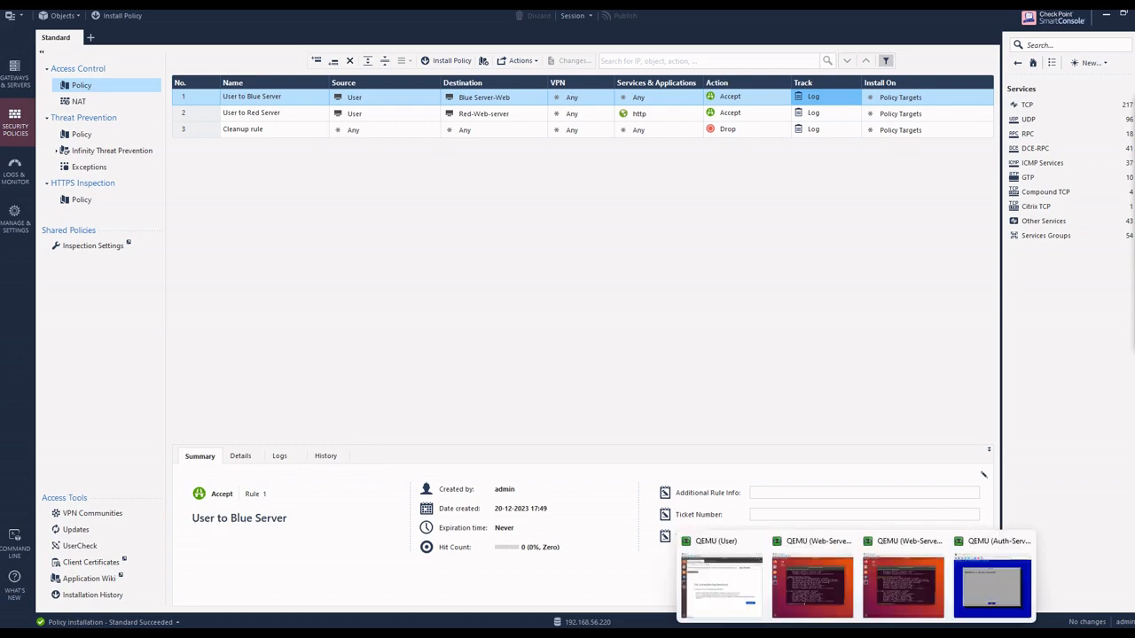
mouse_move(813, 589)
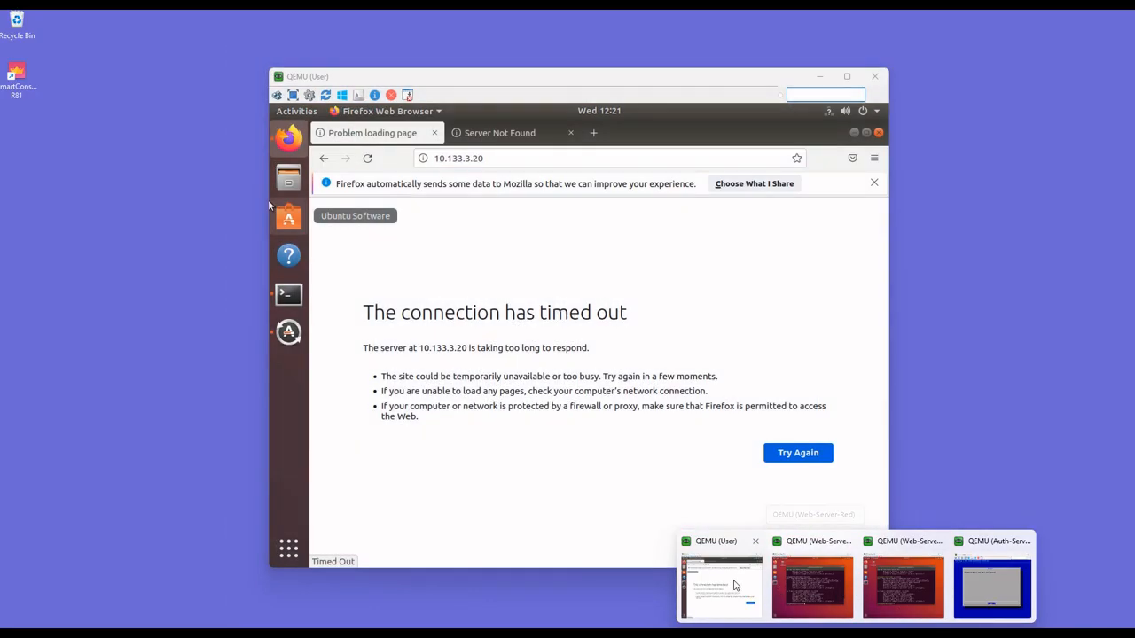
left_click(732, 580)
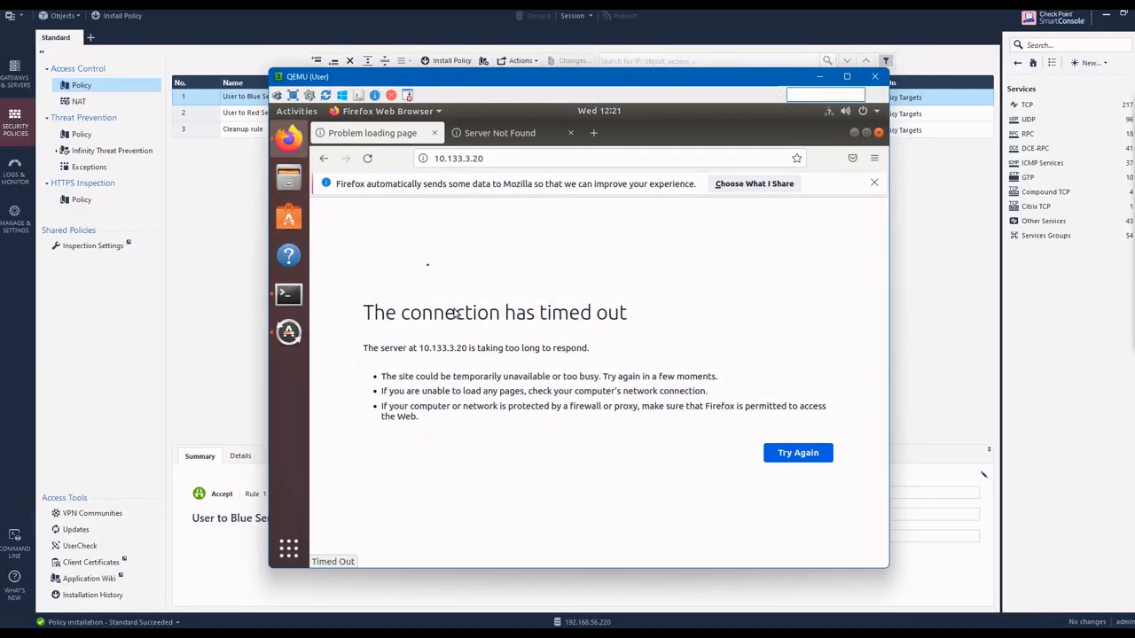
left_click(367, 158)
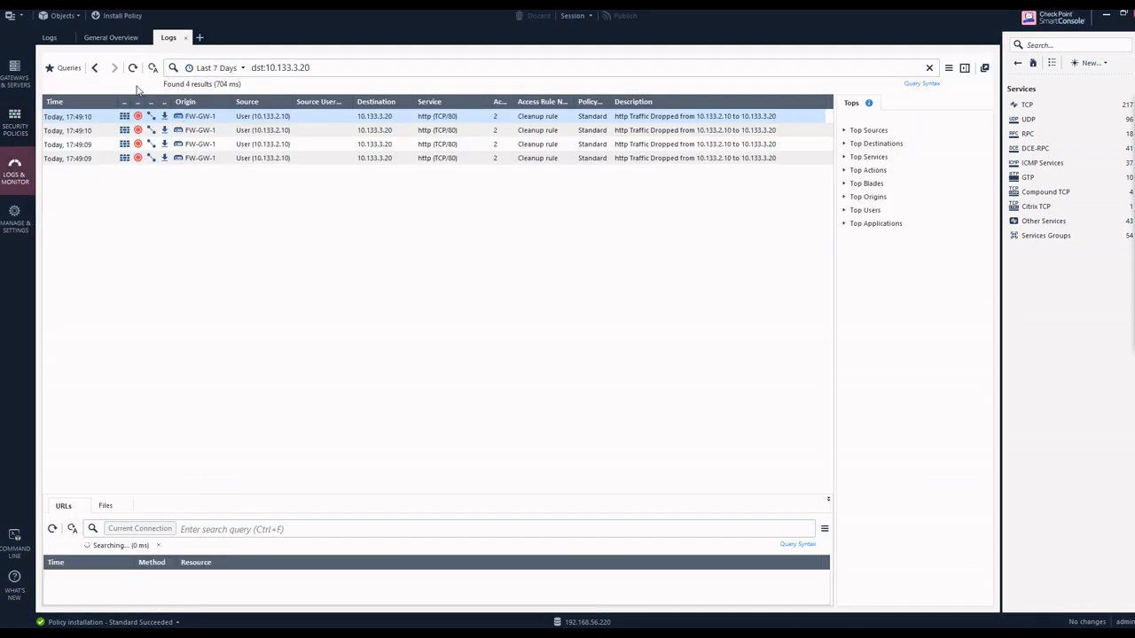
left_click(133, 69)
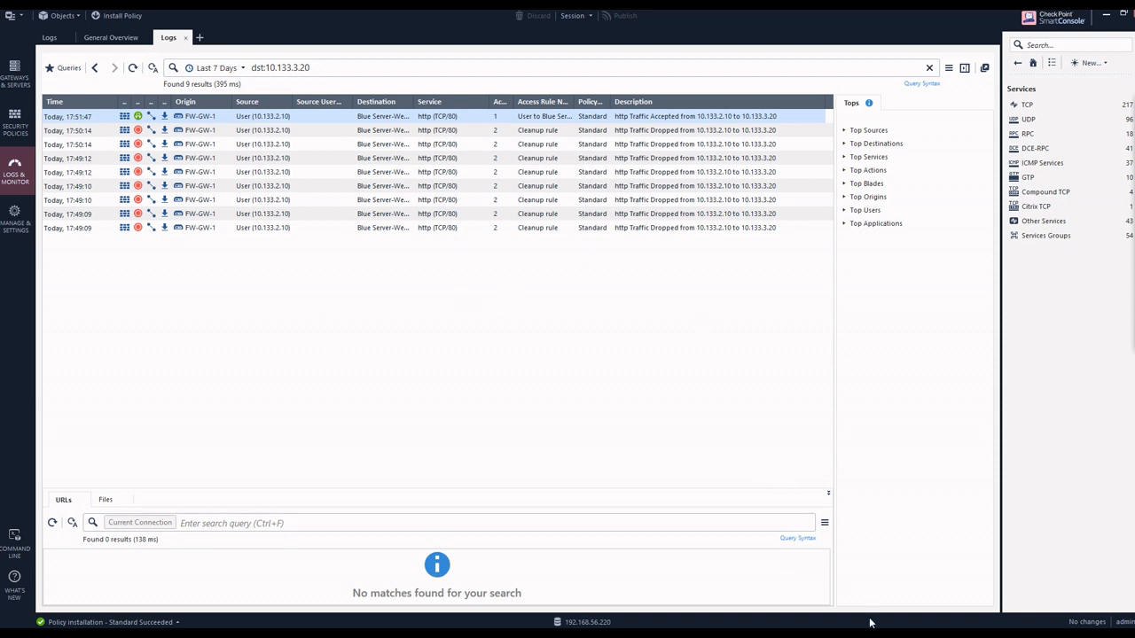
Step: Switch to the User machine's console, try to open google.com in Firefox, and minimize the console window
mouse_move(830, 625)
mouse_move(685, 598)
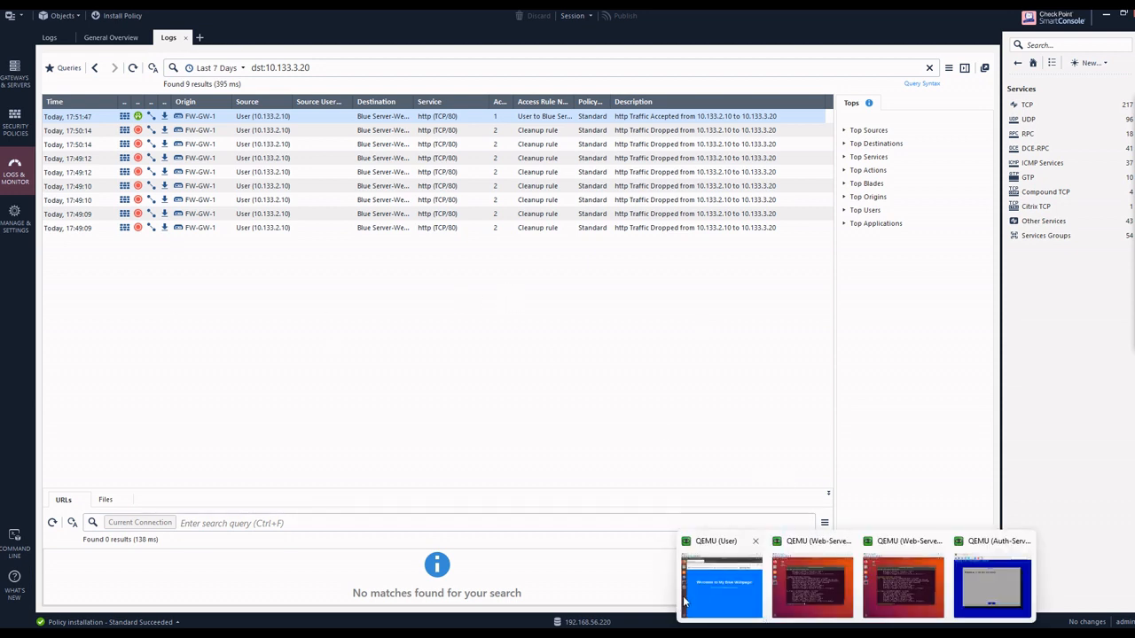
left_click(728, 587)
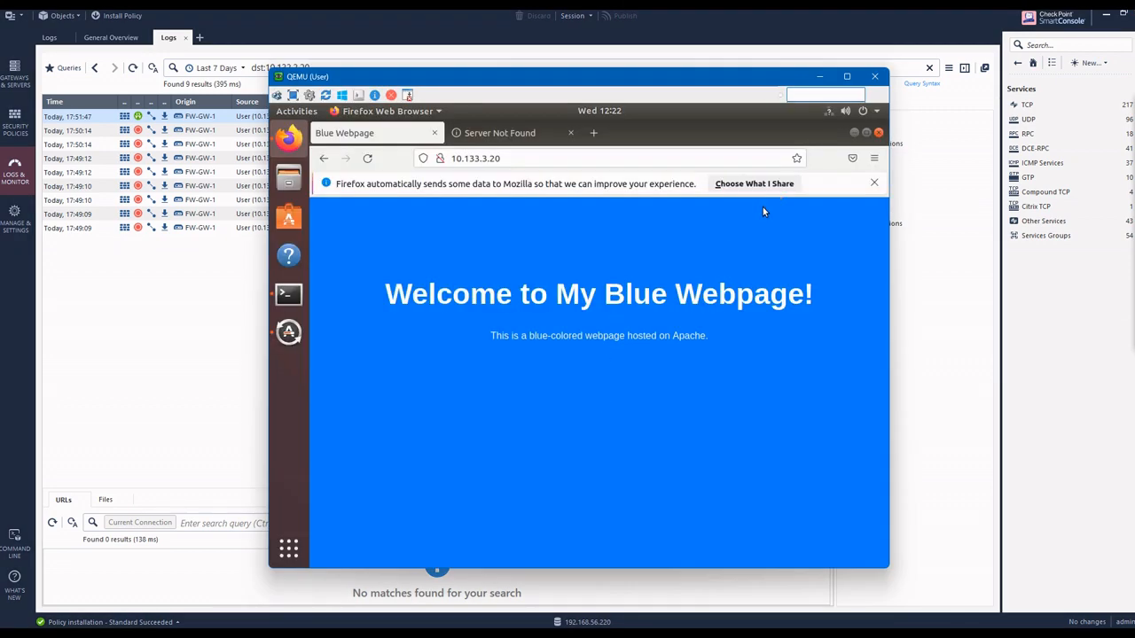
left_click(513, 158)
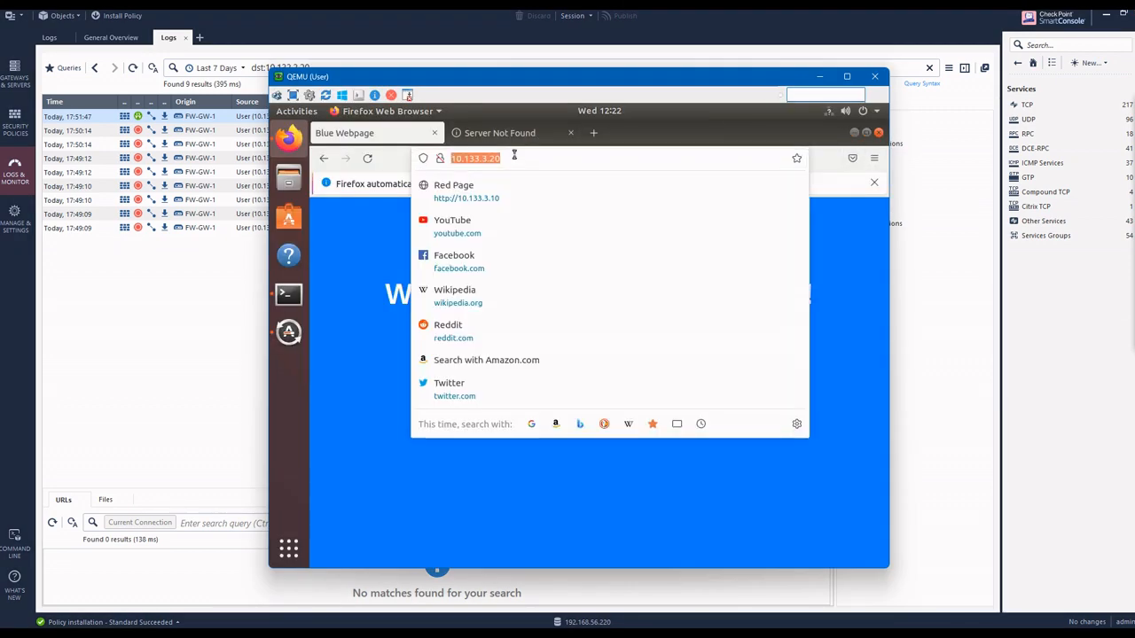
type("gle")
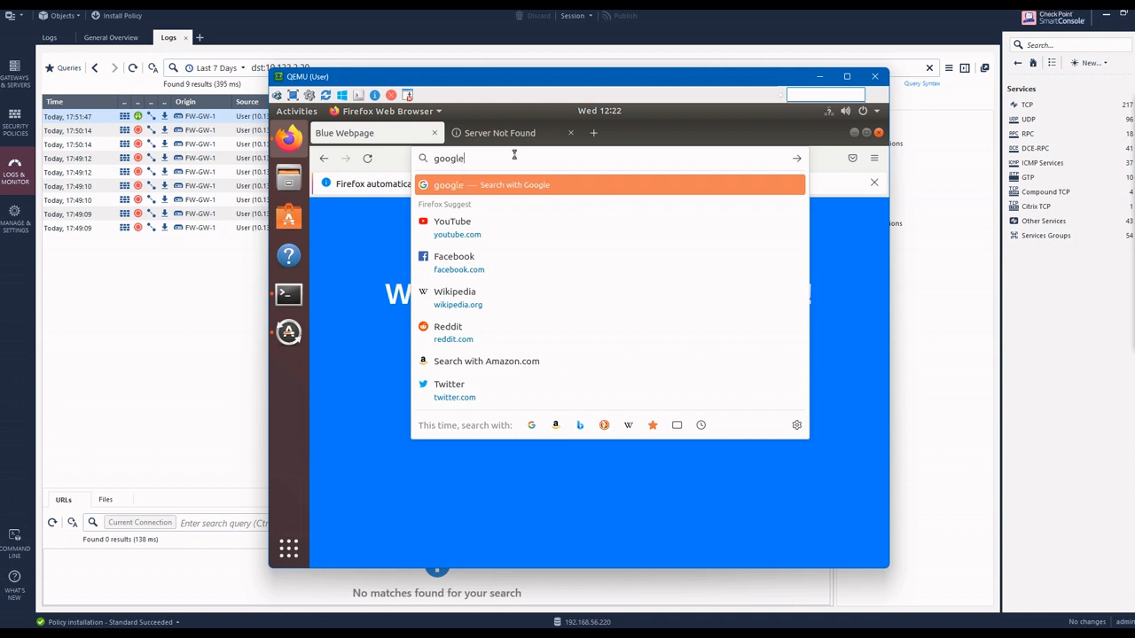
type(".com")
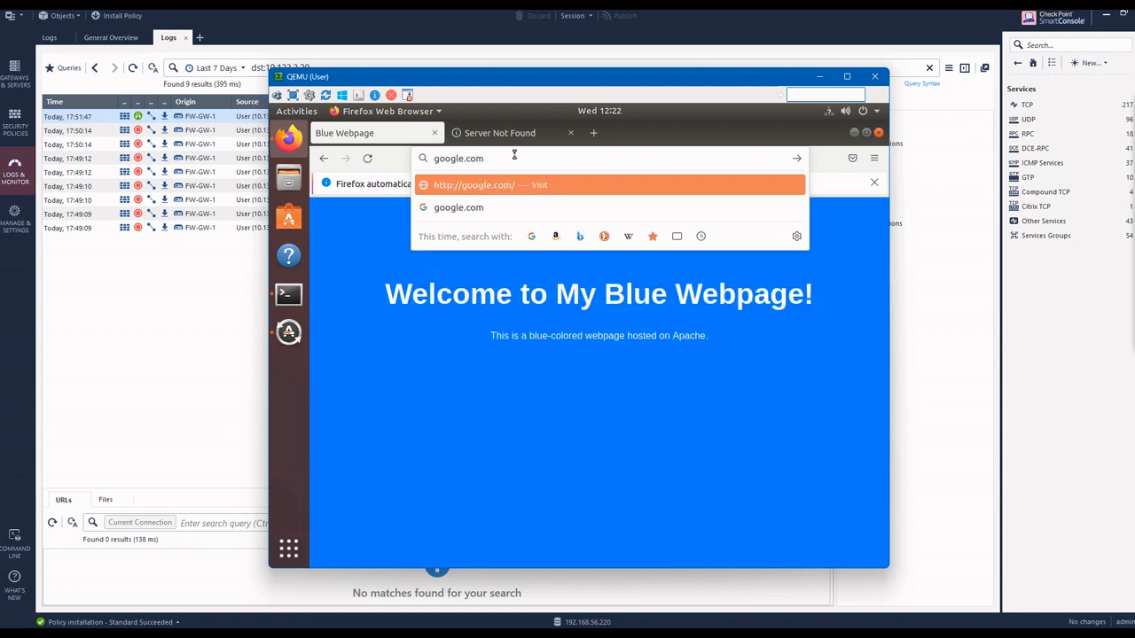
key("Return")
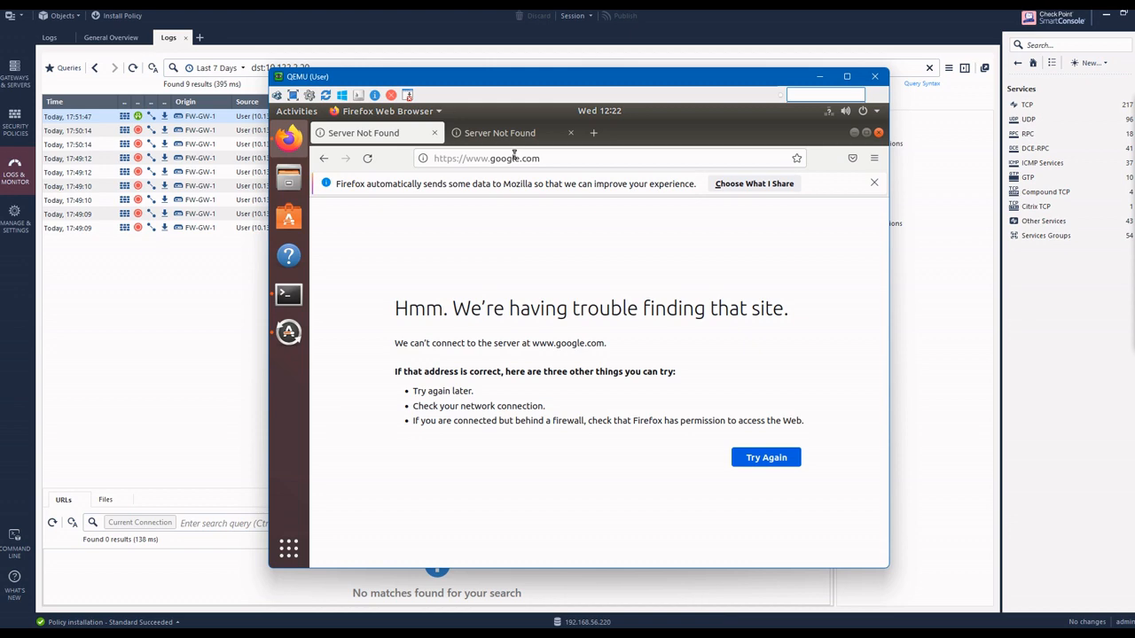
left_click(815, 75)
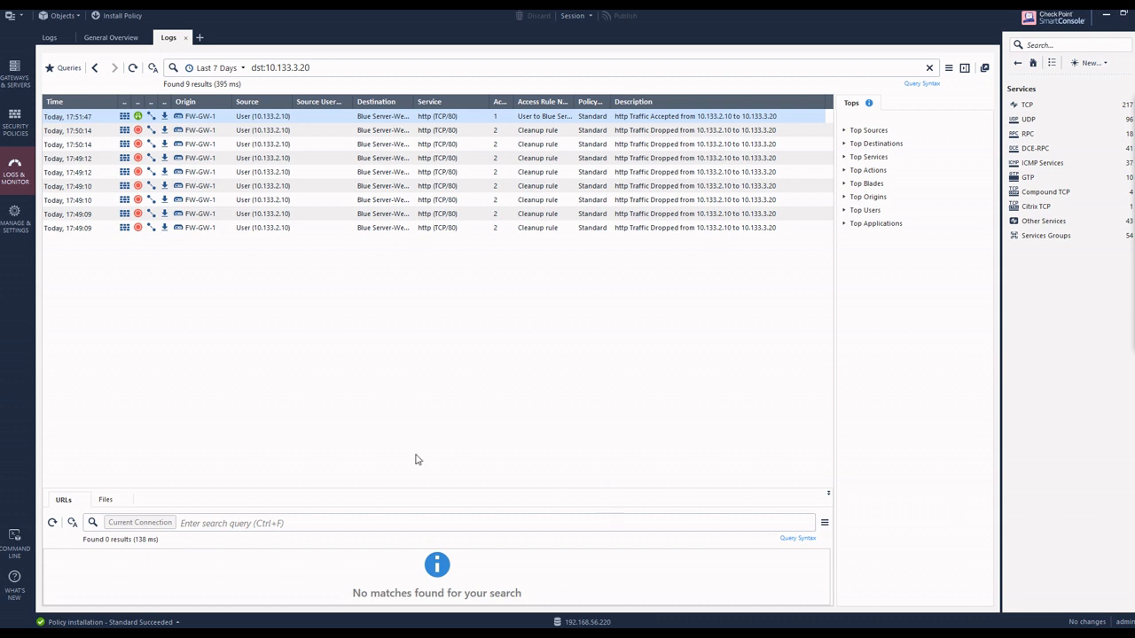
Step: Open the User host object from the User to Blue Server rule and enable automatic address translation rules in its NAT settings
left_click(15, 125)
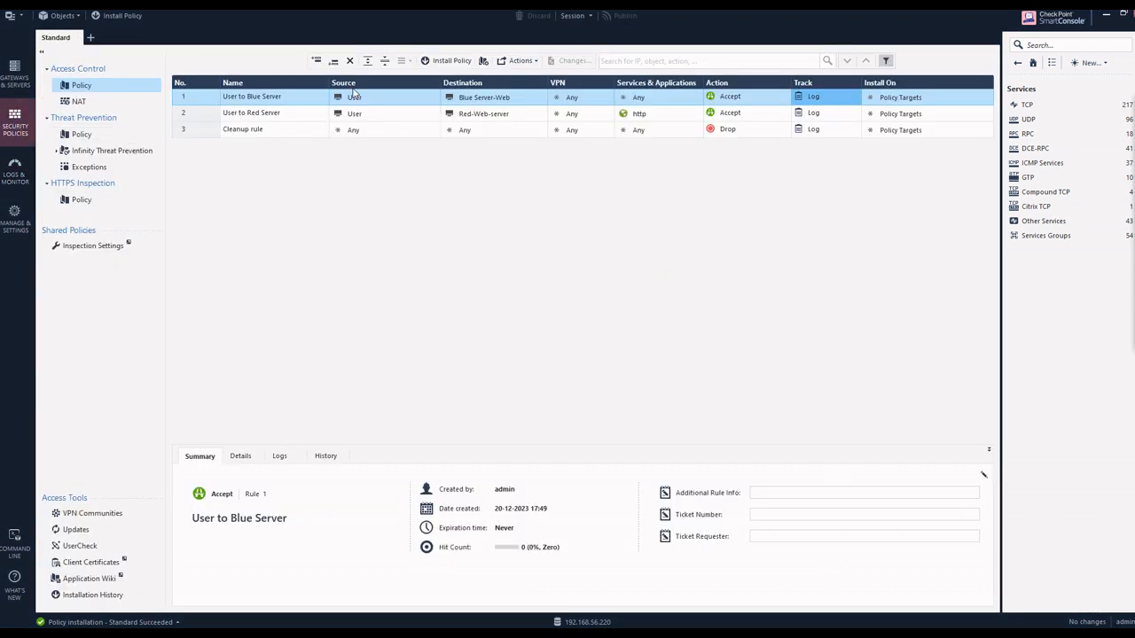
mouse_move(352, 103)
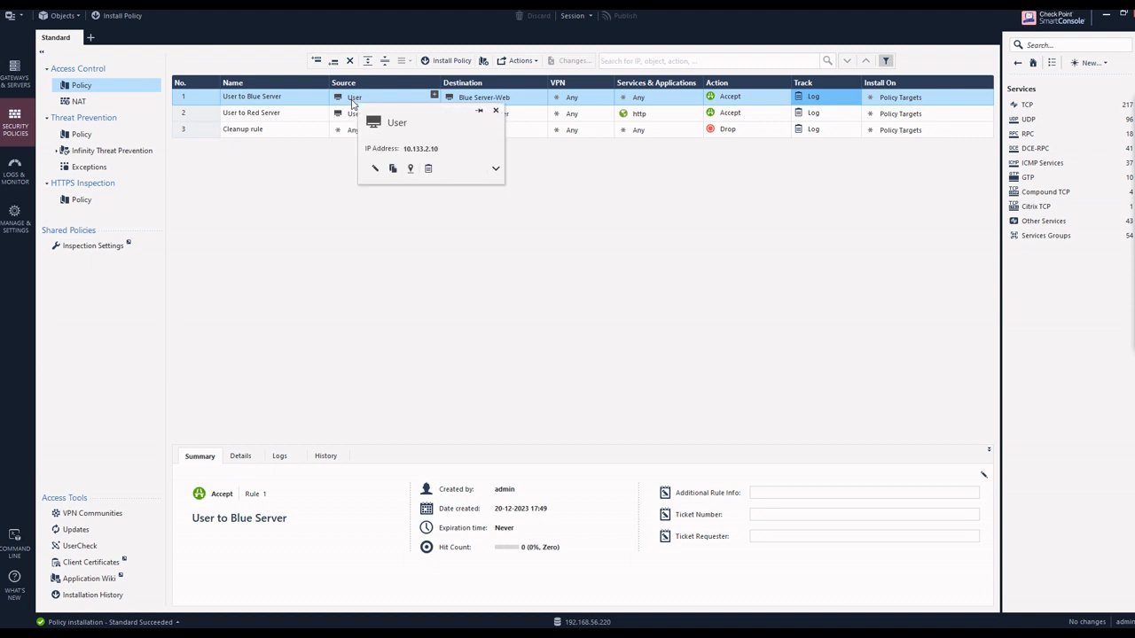
double_click(352, 99)
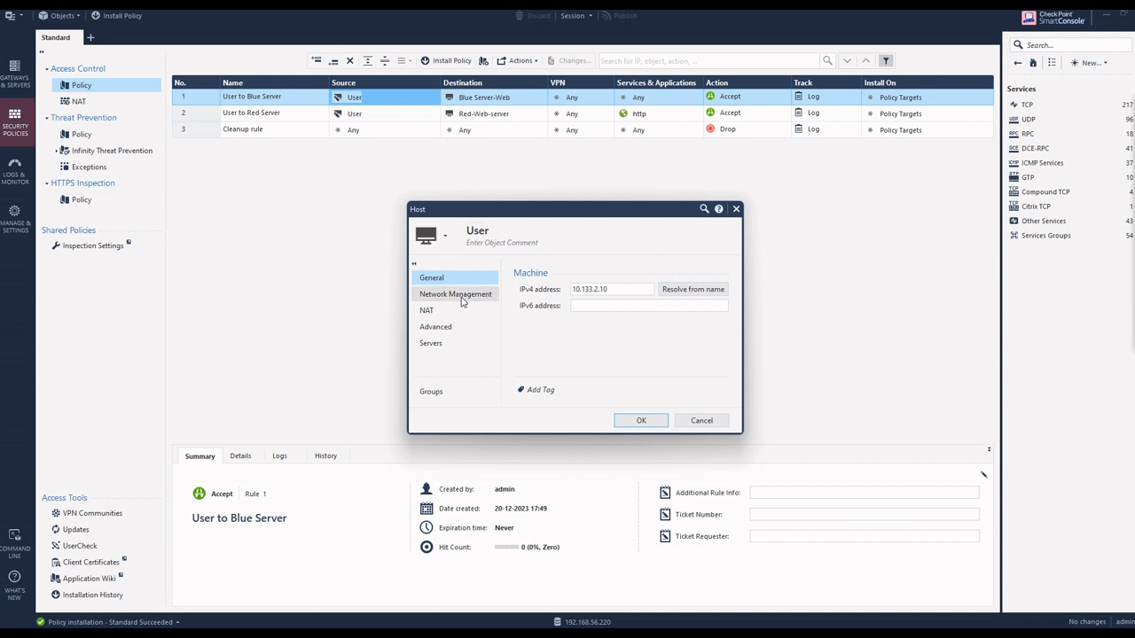
left_click(440, 315)
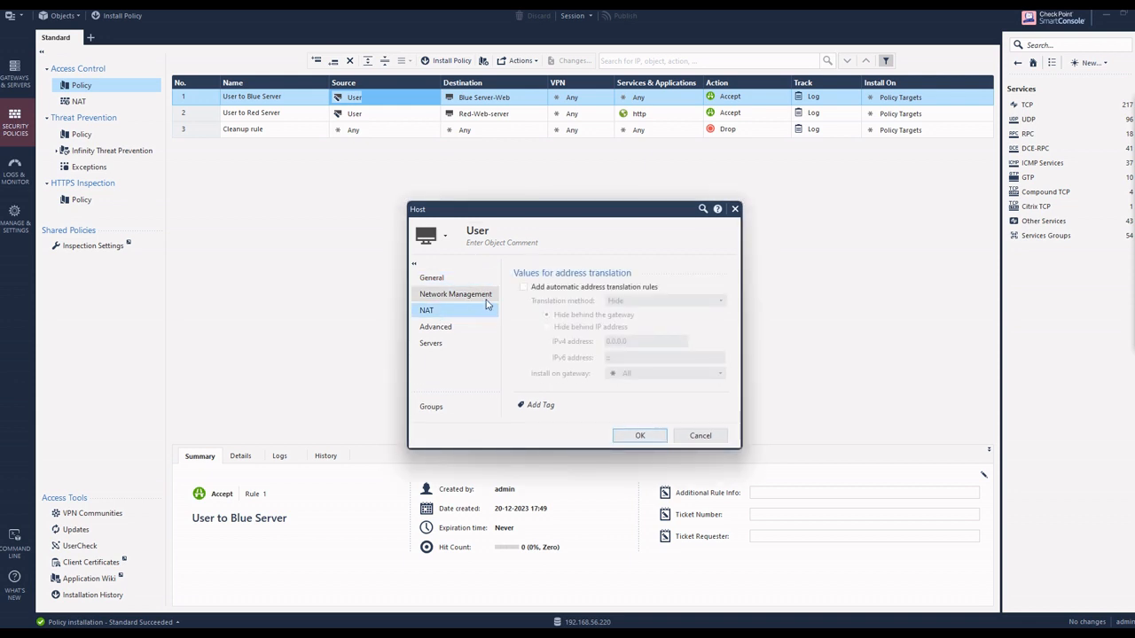
left_click(524, 287)
left_click(524, 287)
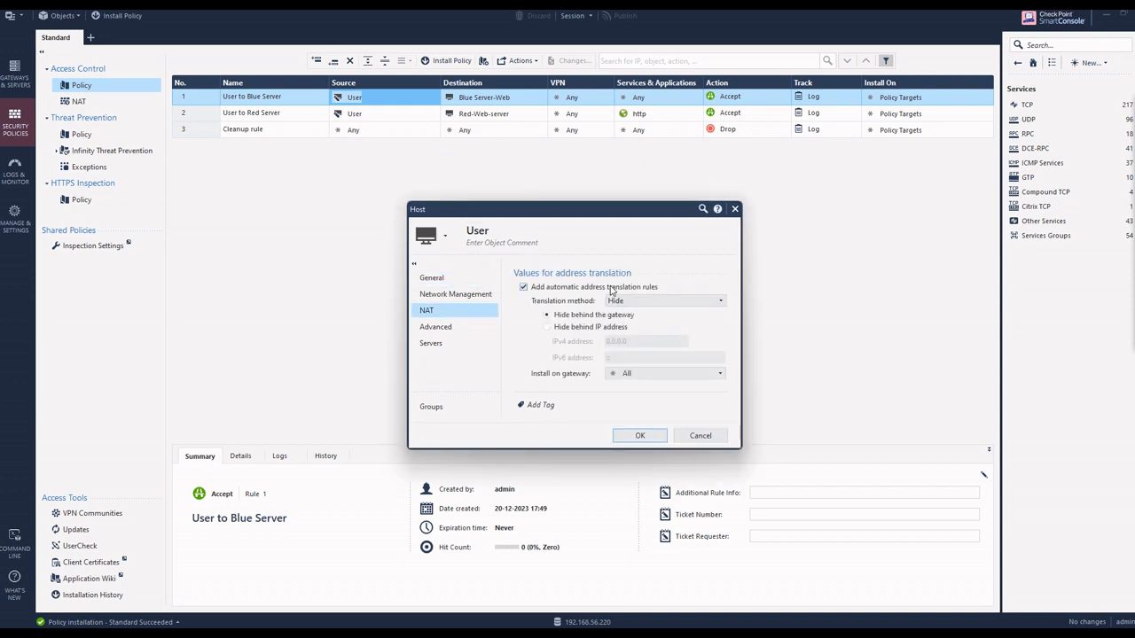
Step: Set the User host's translation method to Hide behind the gateway, save the host, and view the automatic NAT rules
left_click(721, 304)
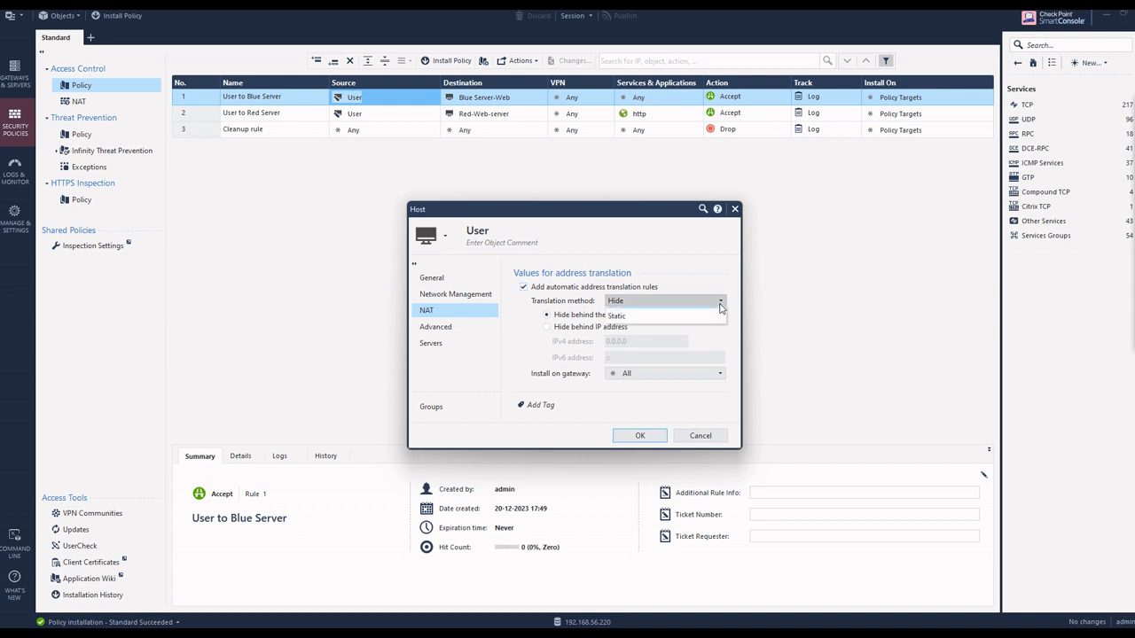
left_click(638, 328)
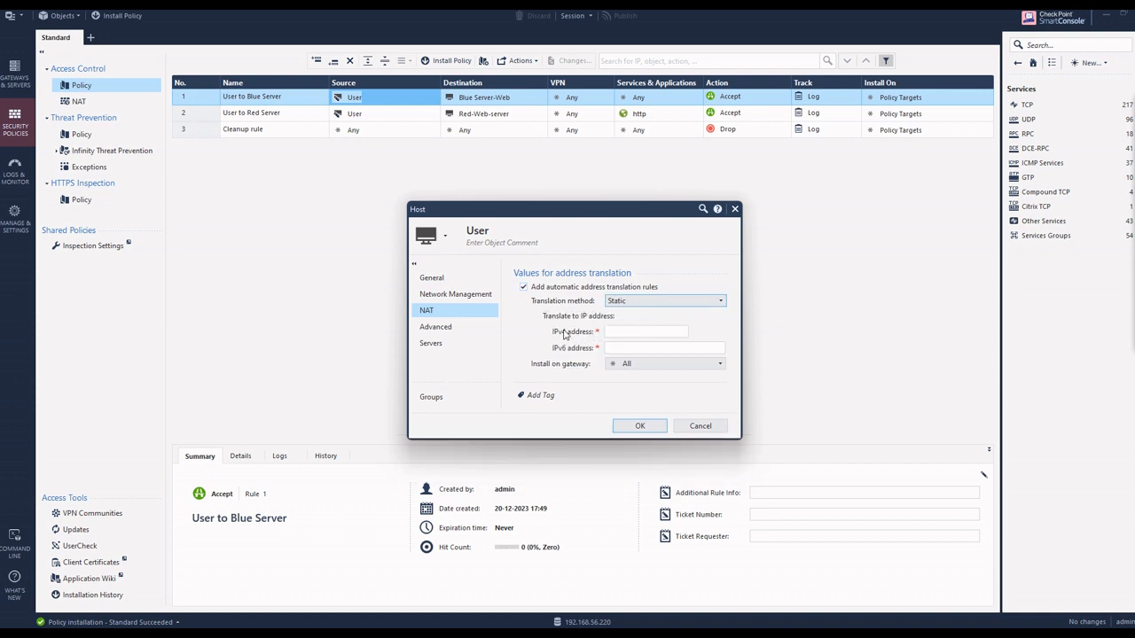
left_click(721, 301)
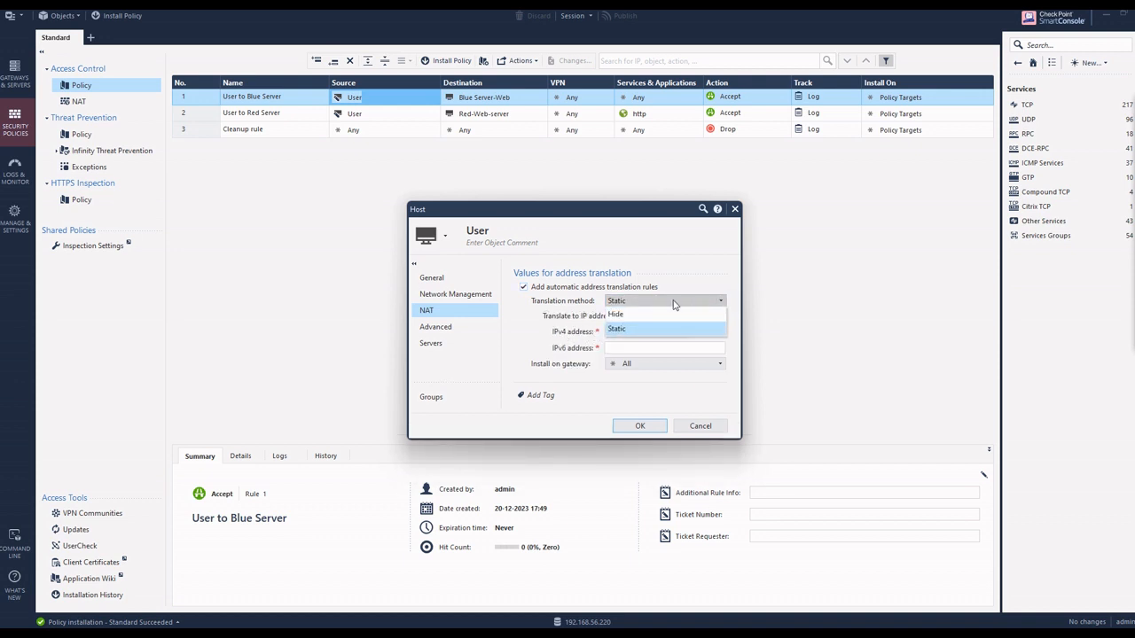
left_click(653, 319)
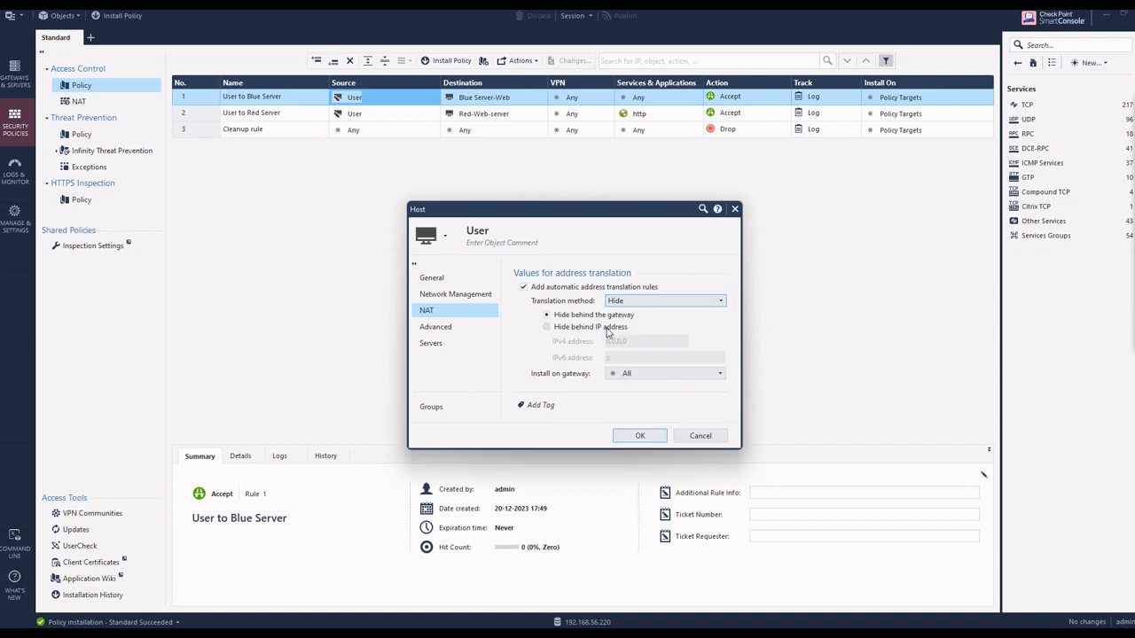
left_click(624, 433)
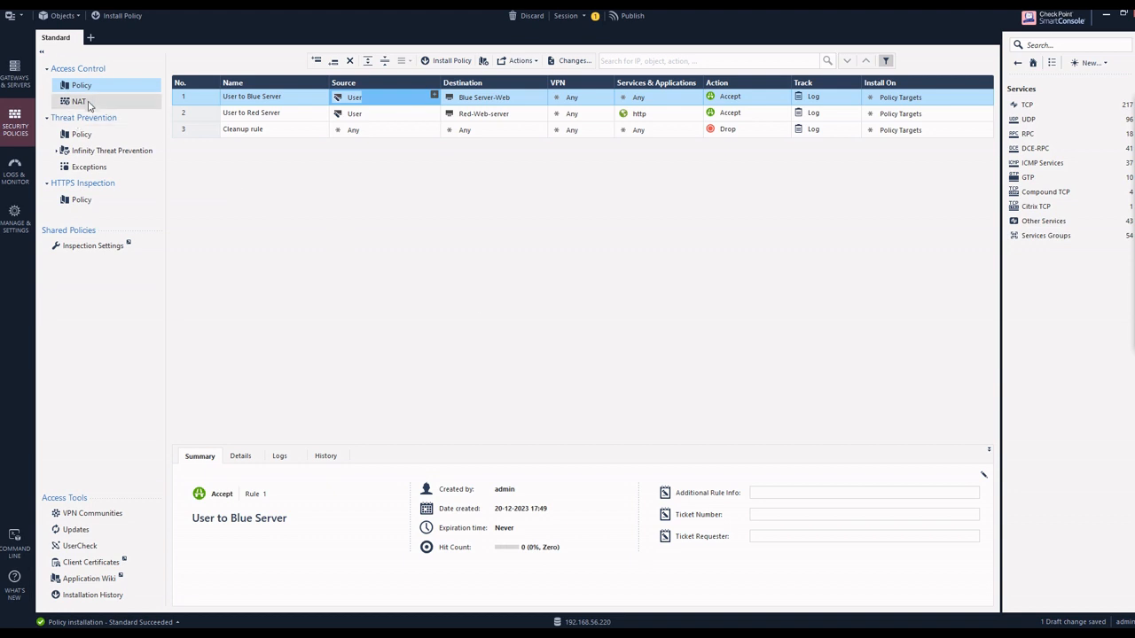
left_click(79, 101)
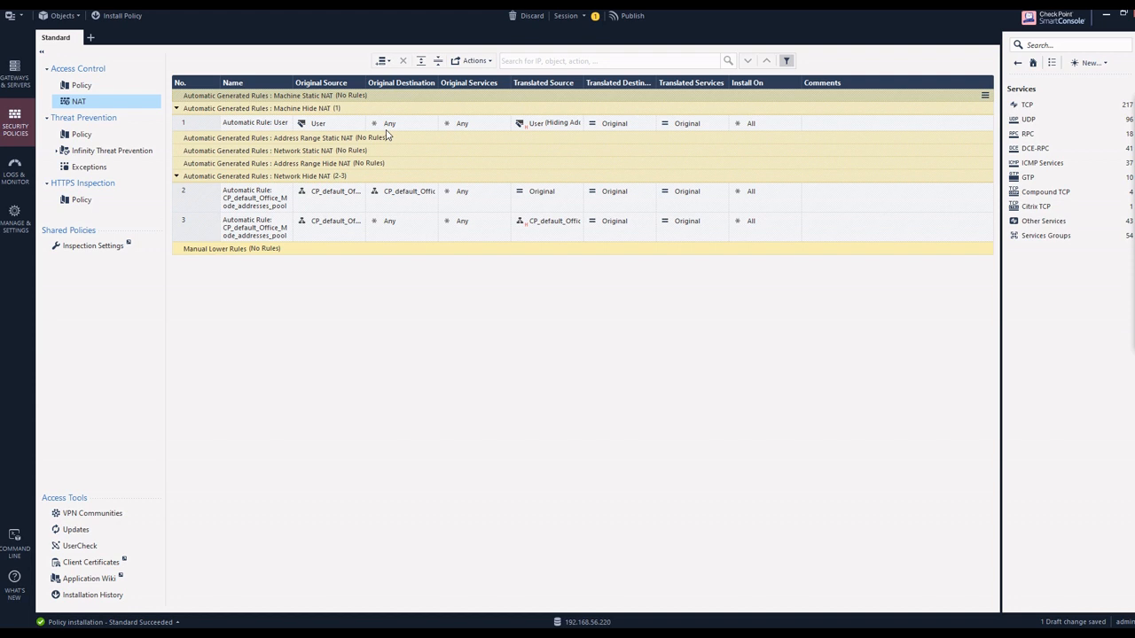
Step: Publish the User host's NAT change and install the Standard Access Control policy on gateway FW-GW-1
left_click(74, 89)
left_click(446, 60)
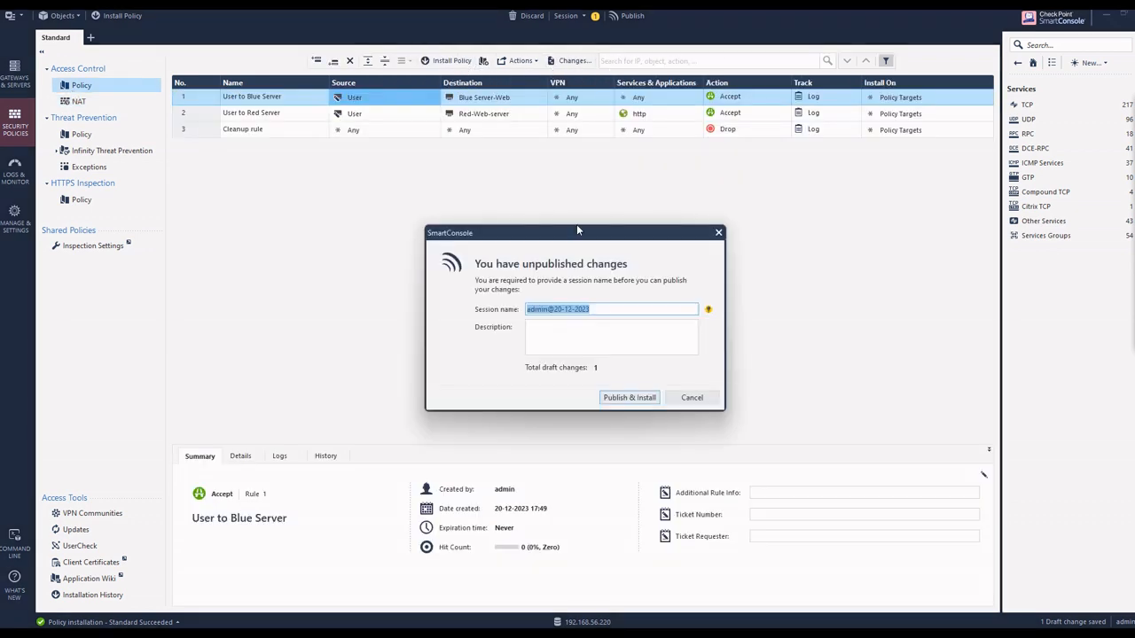
left_click(612, 396)
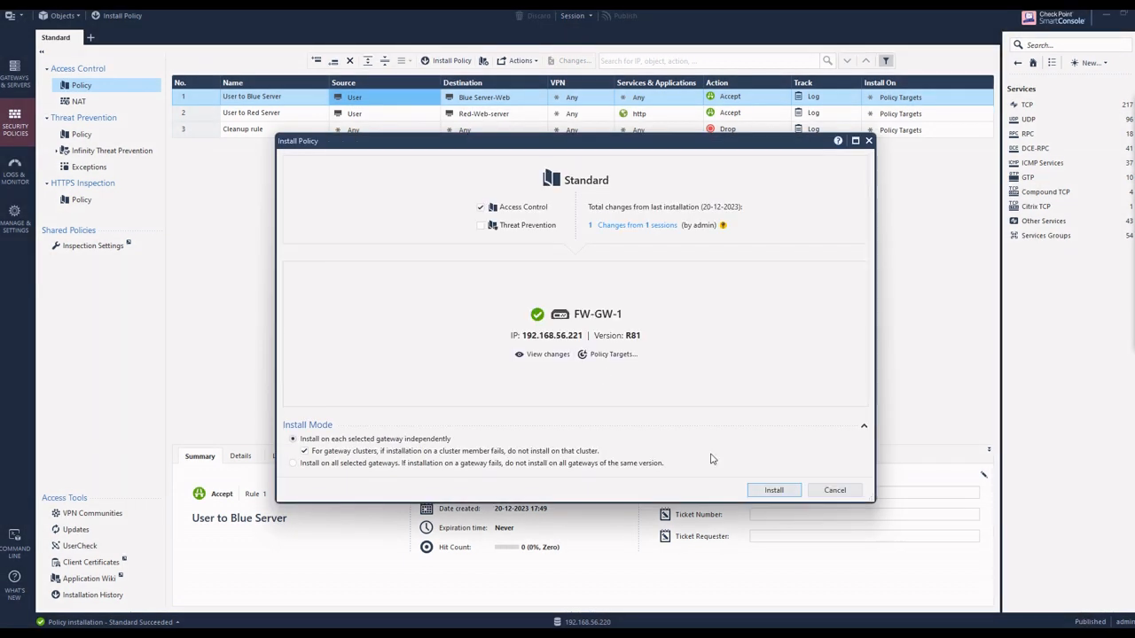
left_click(769, 497)
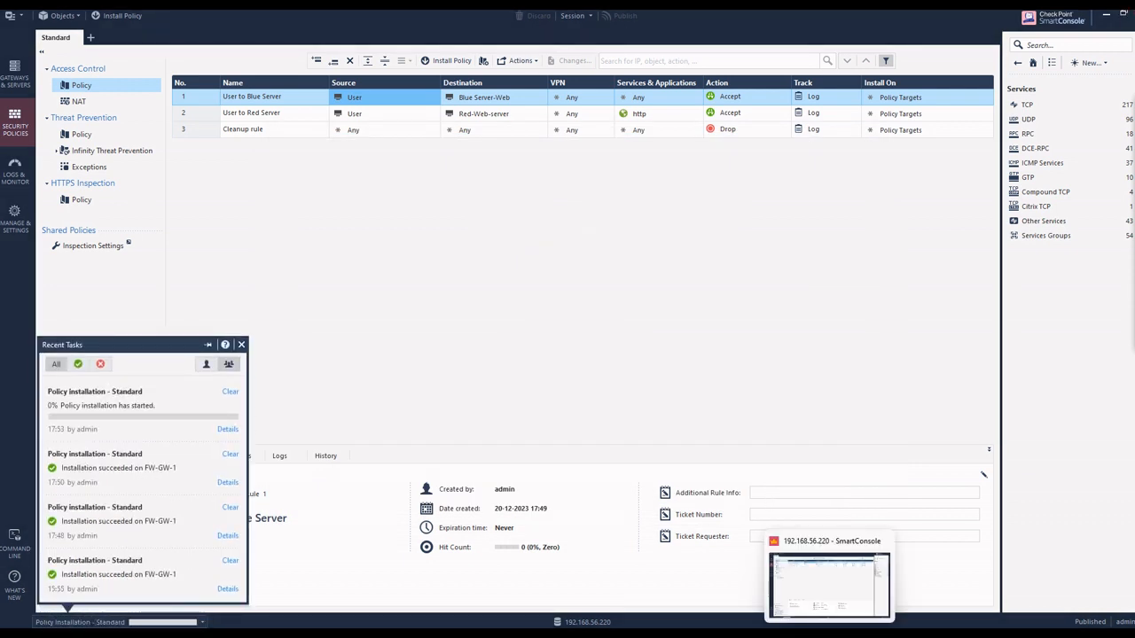
Step: Switch to the User machine's console, reload google.com in Firefox, and return to SmartConsole
mouse_move(873, 542)
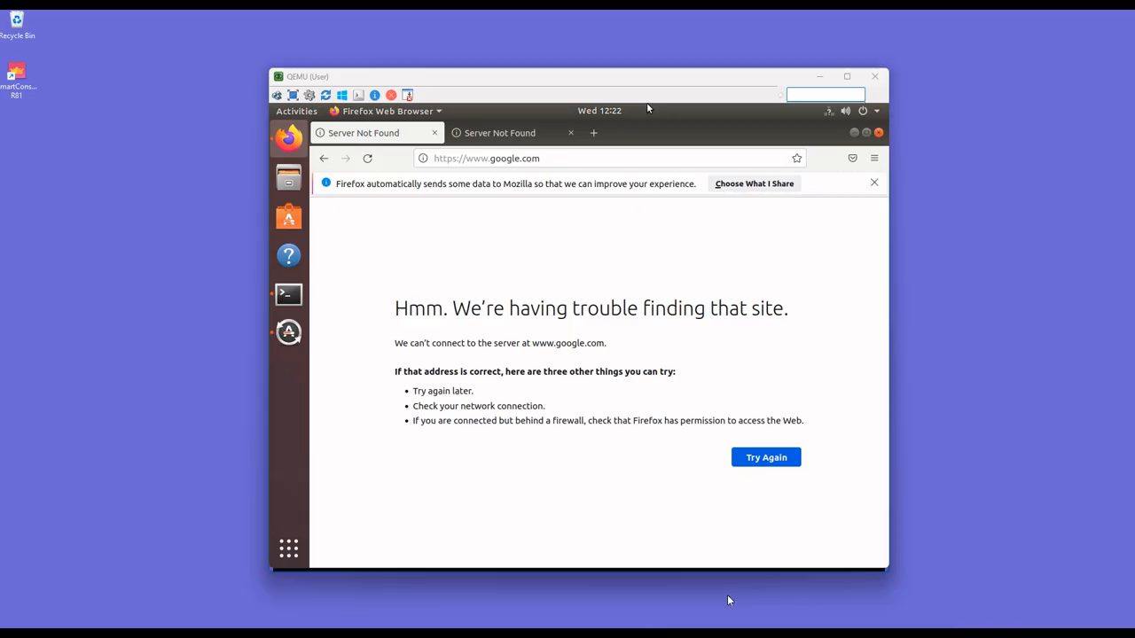
left_click(726, 595)
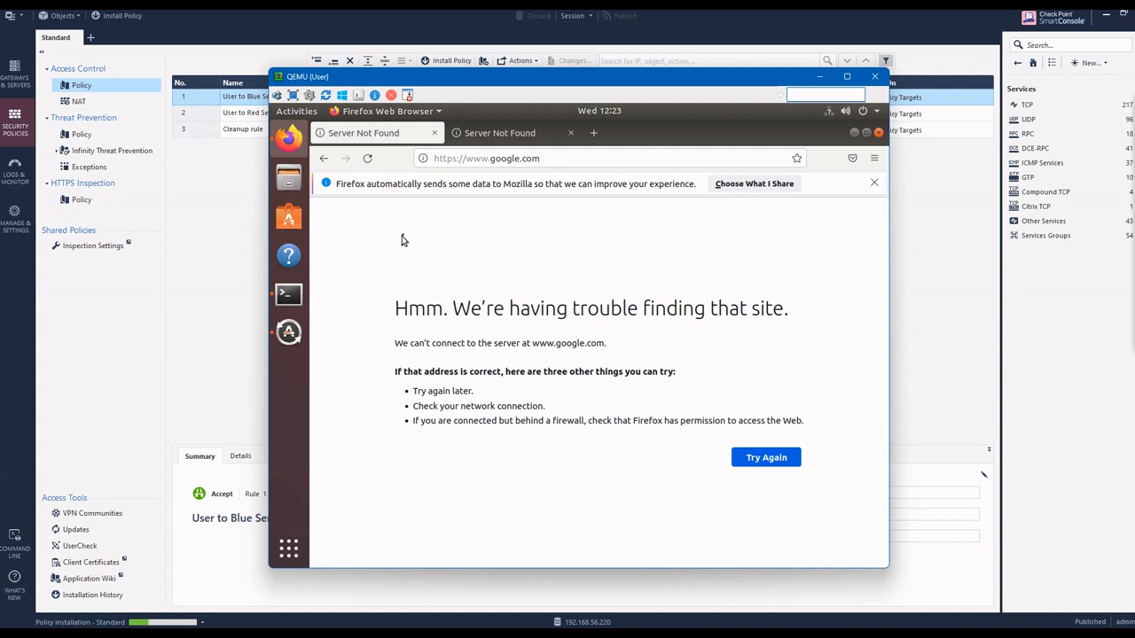
left_click(367, 159)
left_click(366, 160)
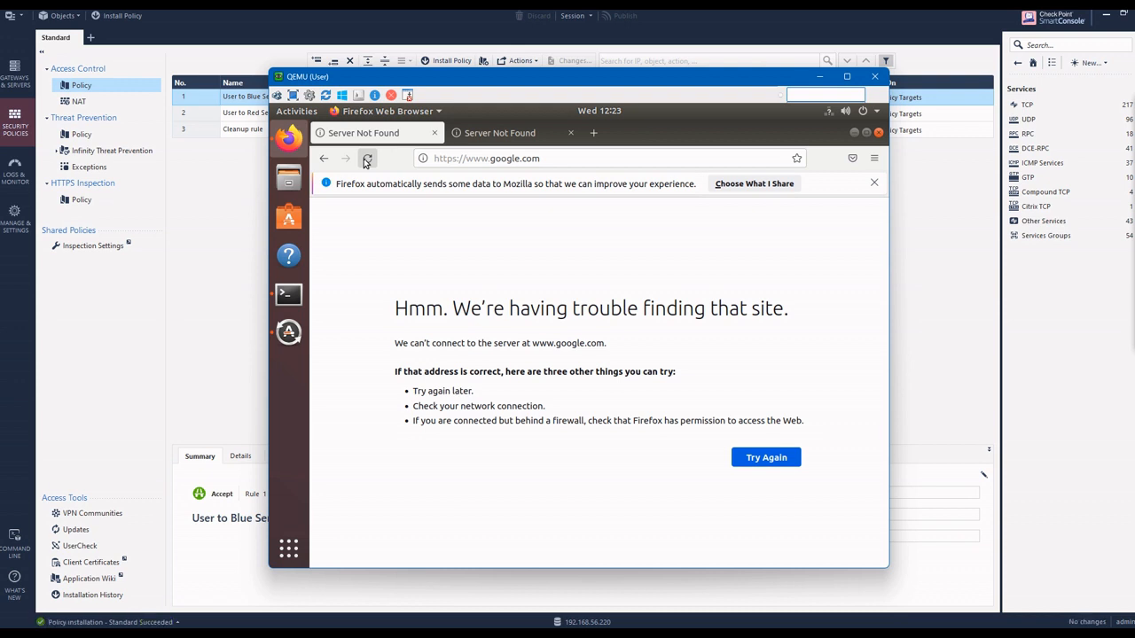
left_click(367, 159)
left_click(366, 159)
left_click(177, 299)
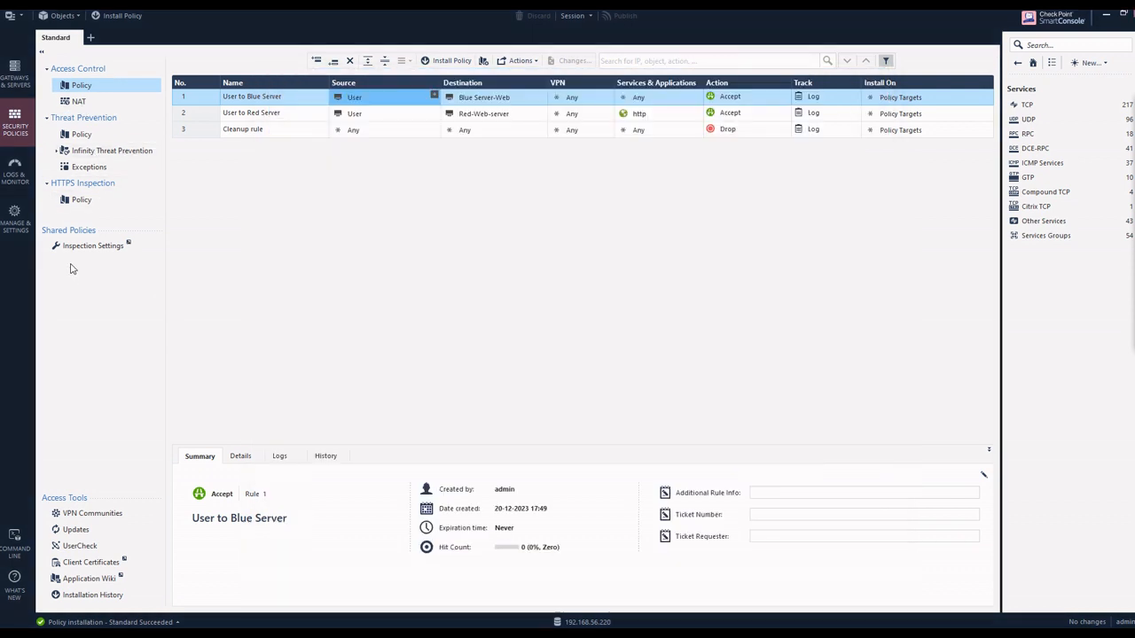
Step: Search the logs of the last 7 days for traffic from the User host with the query src:10.133.2.10
left_click(21, 178)
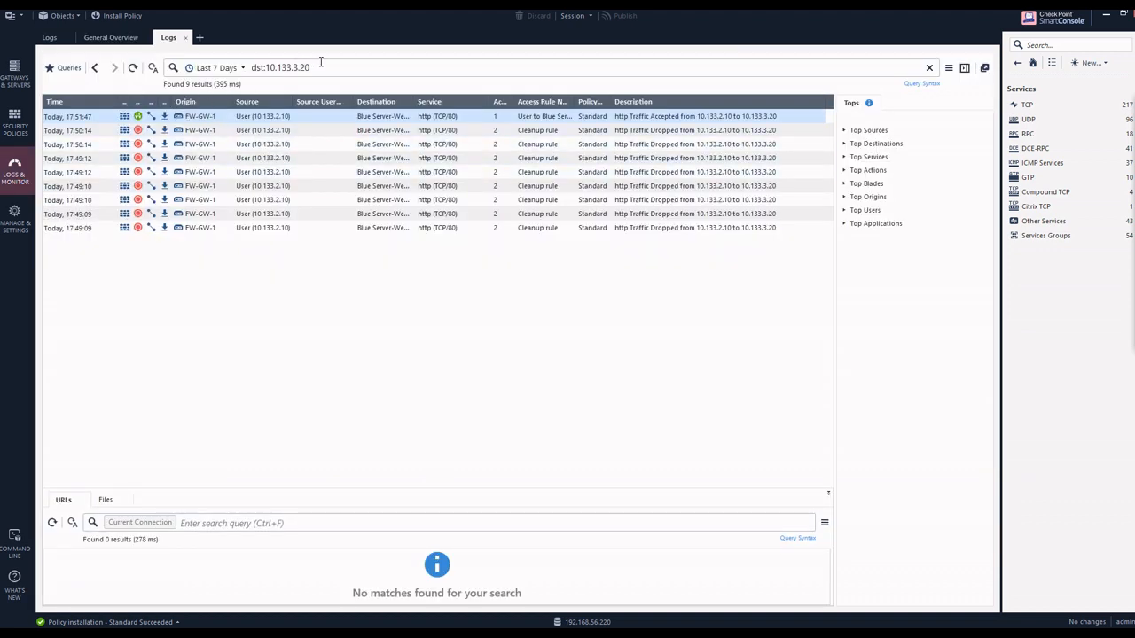
left_click(321, 64)
left_click_drag(312, 67, 270, 67)
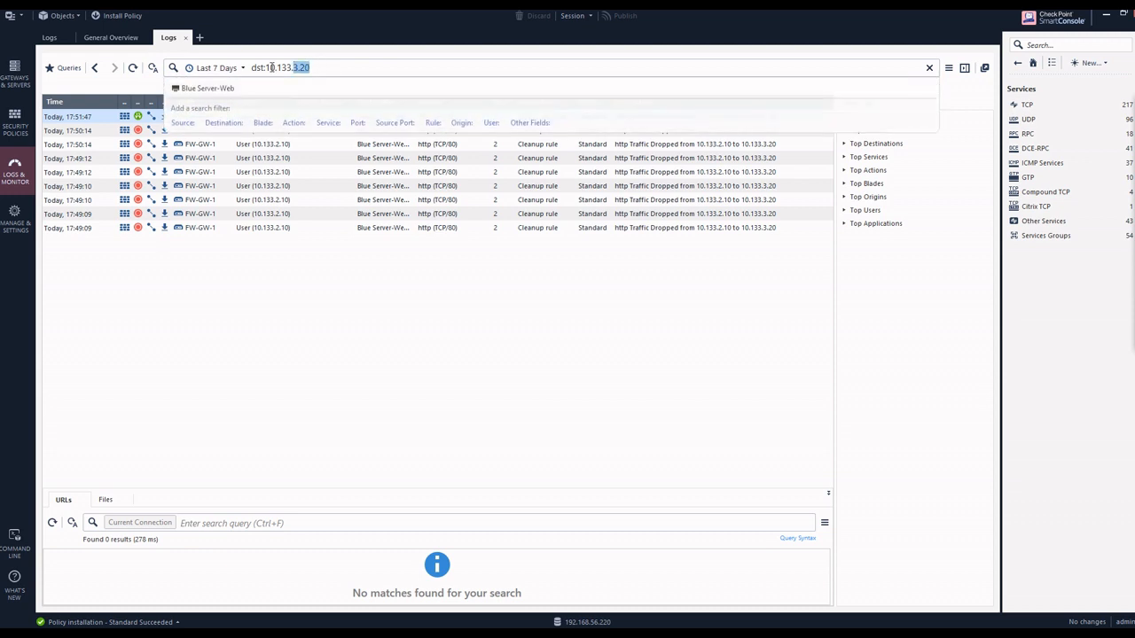
left_click(260, 68)
key("BackSpace")
key("BackSpace")
key("BackSpace")
key("BackSpace")
type("src")
key("Right")
key("Delete")
key("Delete")
key("Delete")
key("Delete")
key("Delete")
key("Delete")
key("Delete")
key("Delete")
key("Delete")
key("Delete")
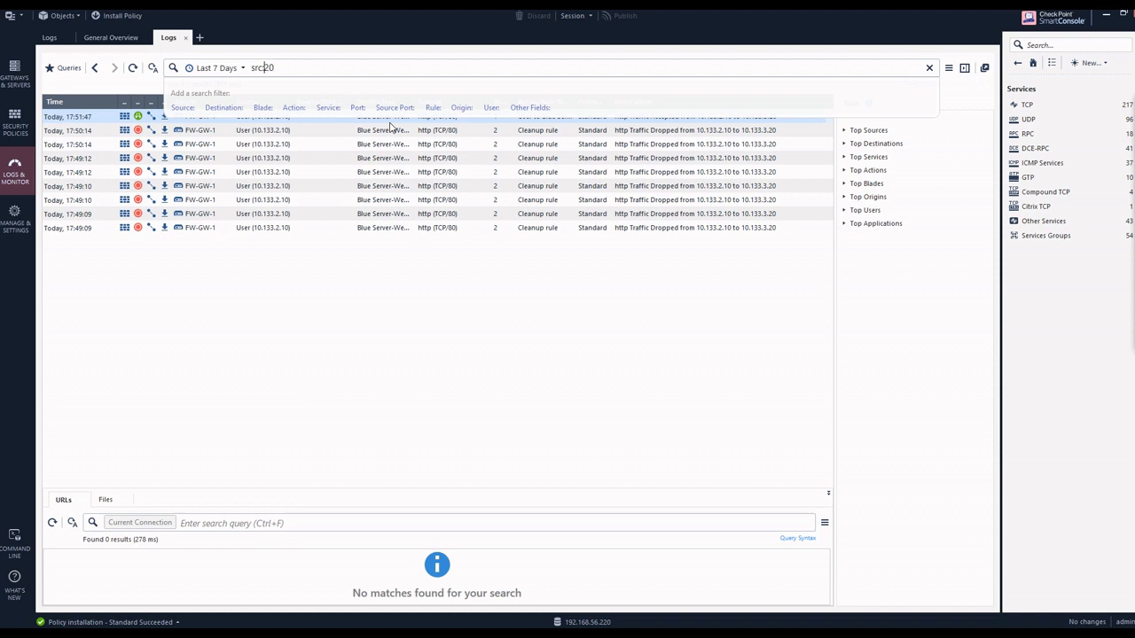
type("1")
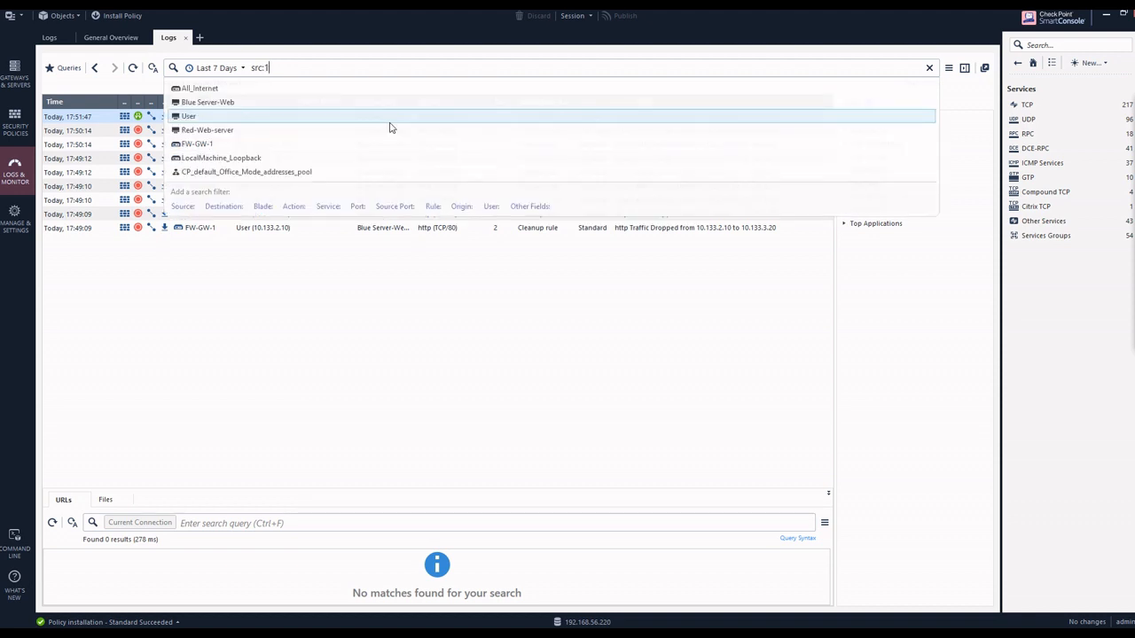
type("0.133.2.10")
key("Return")
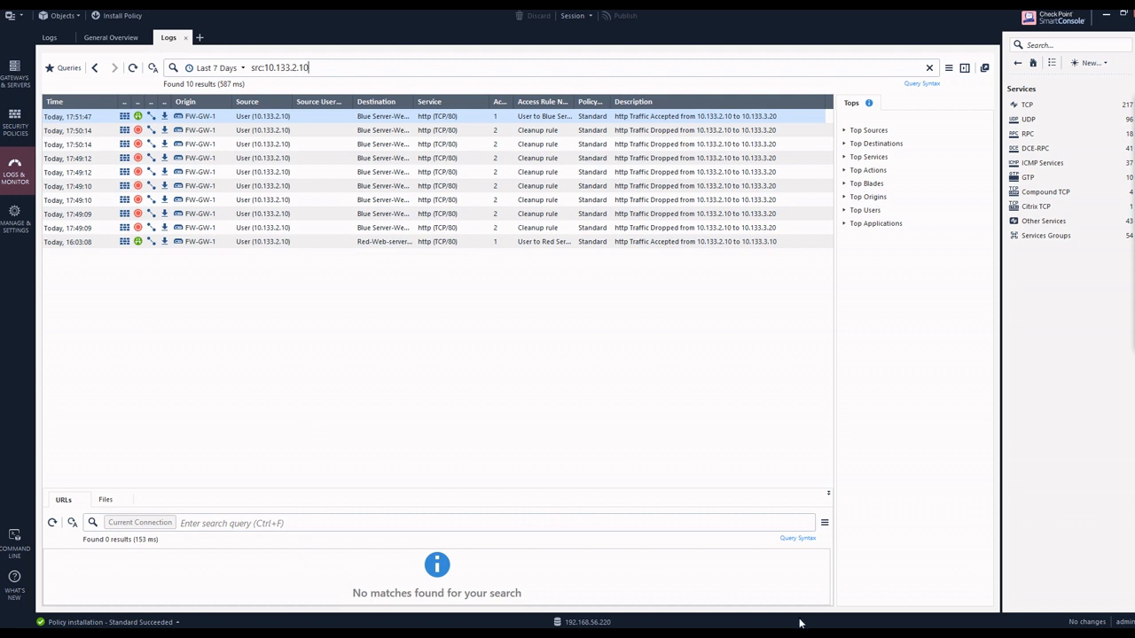
Step: Check the google.com page on the User machine's console, and refresh the src:10.133.2.10 log search in SmartConsole
mouse_move(803, 624)
mouse_move(856, 633)
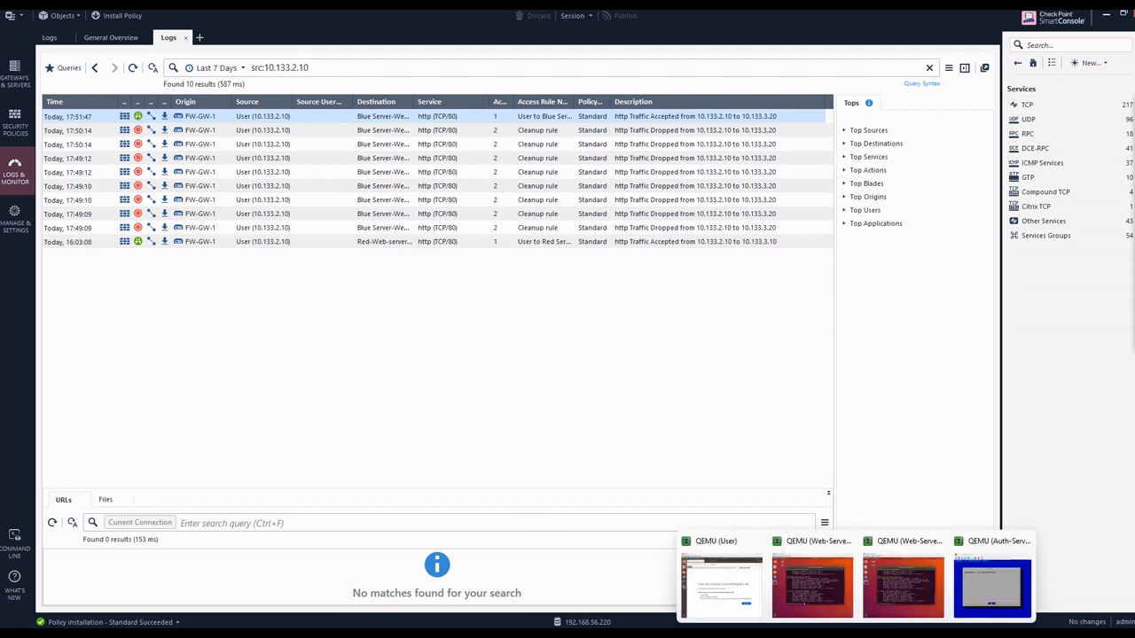
left_click(726, 610)
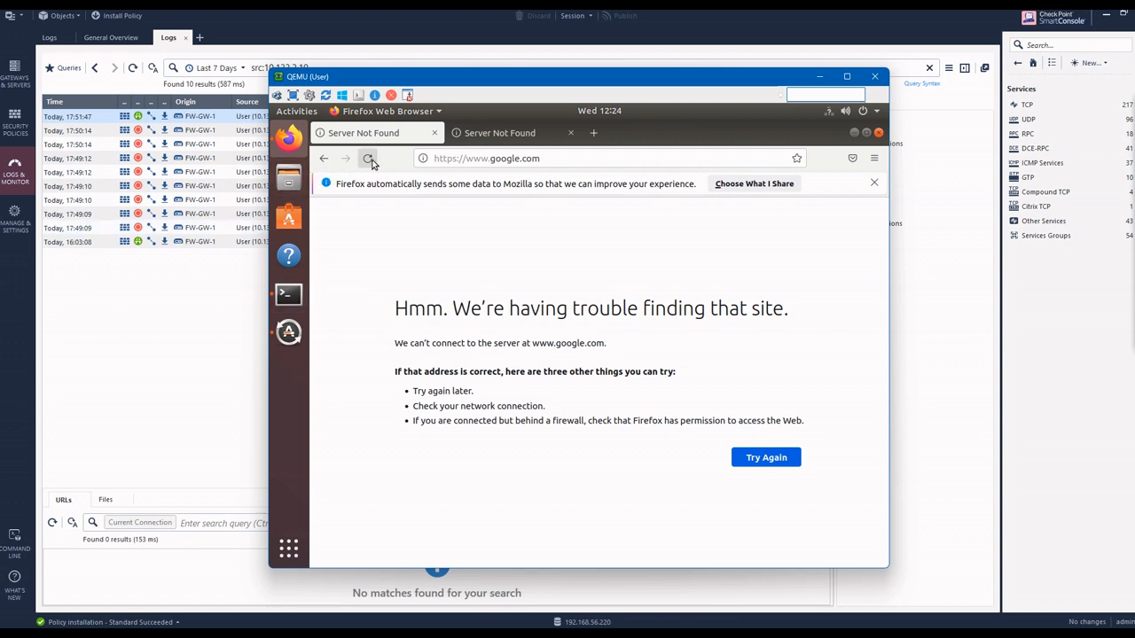
left_click(139, 316)
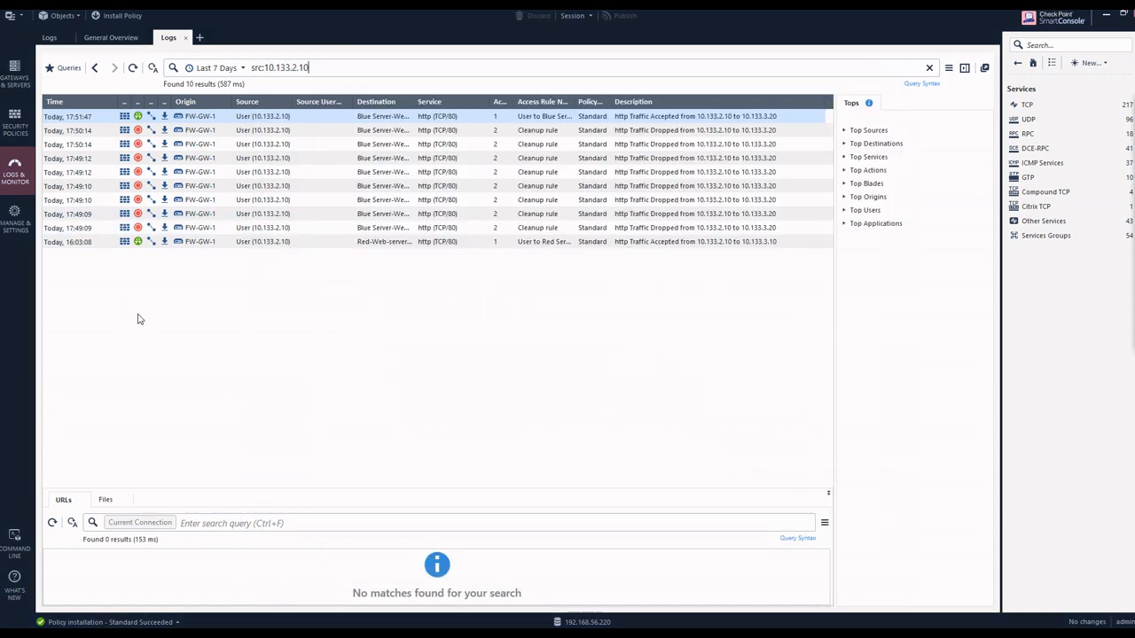
left_click(132, 68)
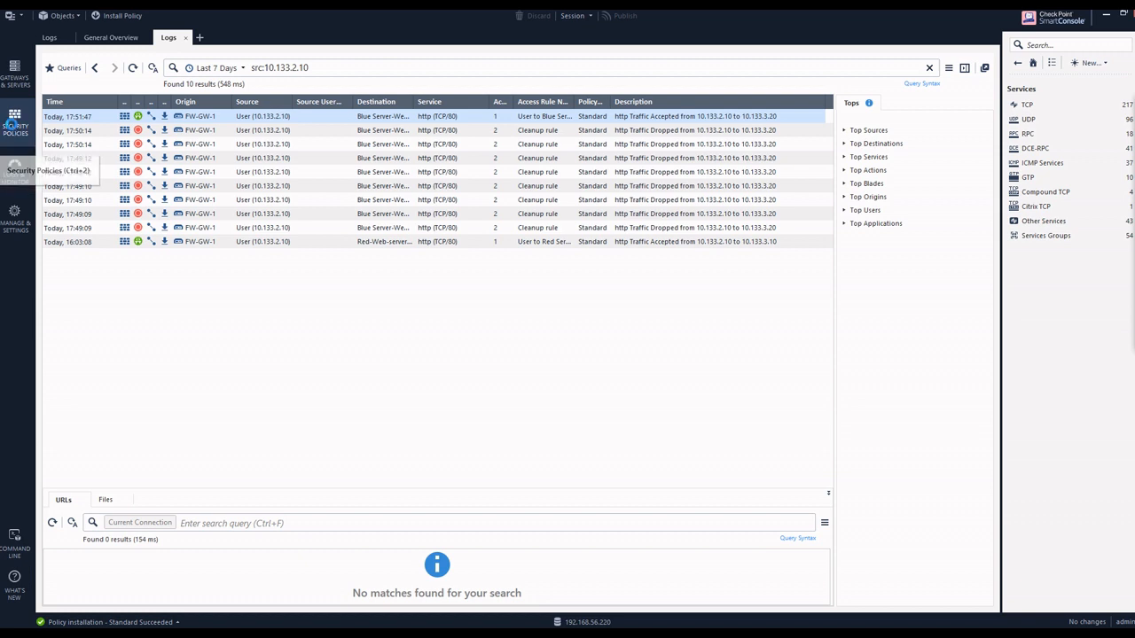
Step: Open the User host from its automatic NAT rule and make it hide behind a specific IPv4 address starting with 10.199
left_click(15, 127)
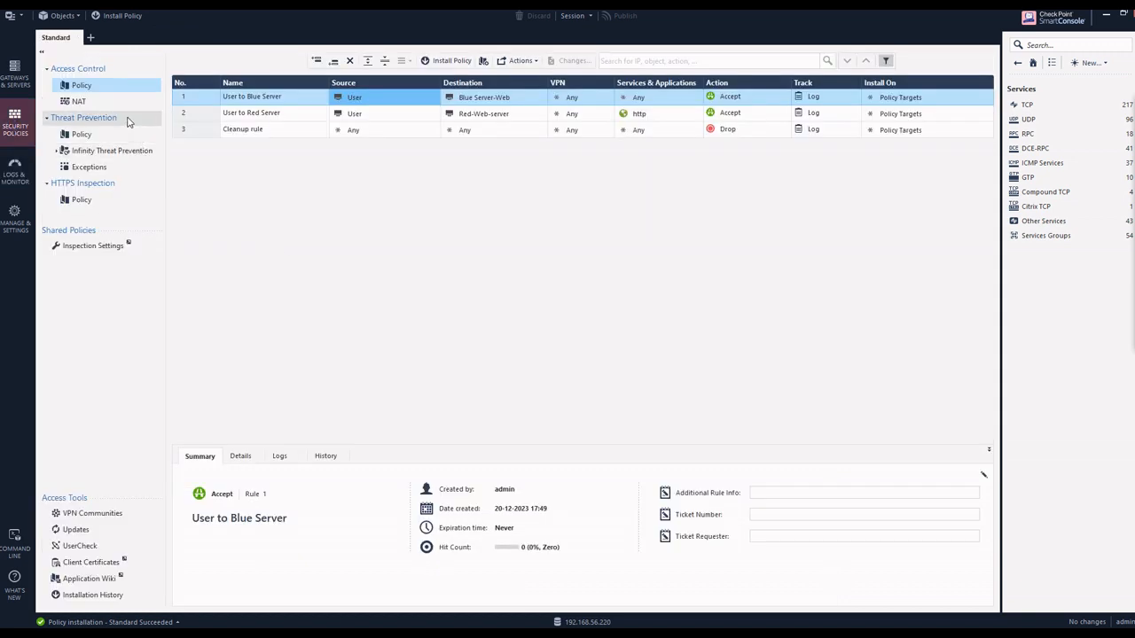
left_click(91, 101)
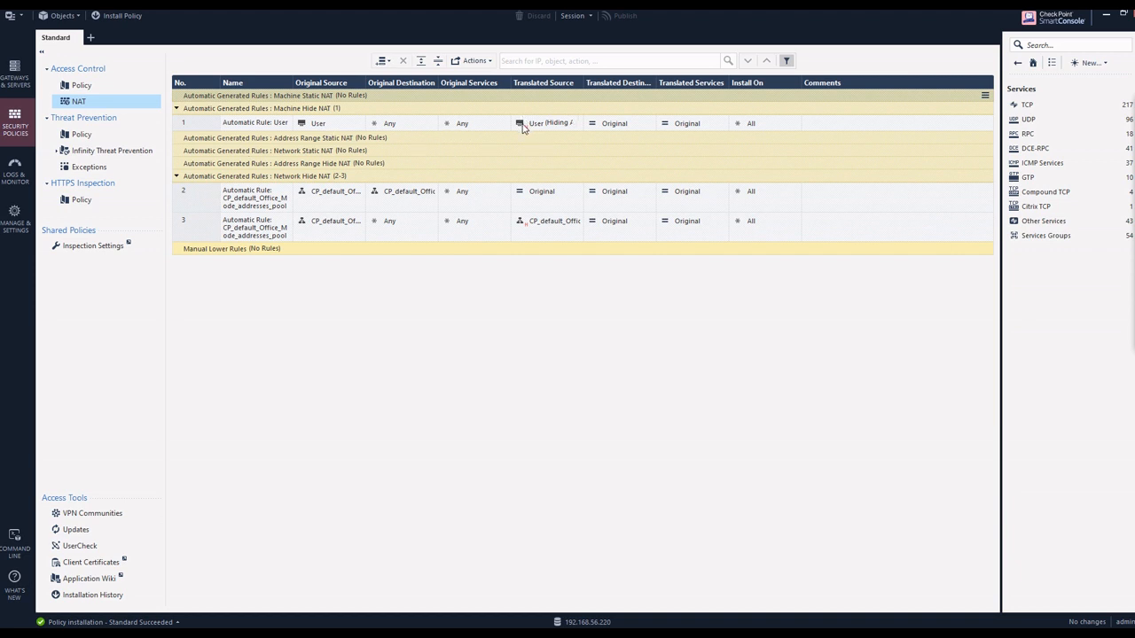
mouse_move(523, 129)
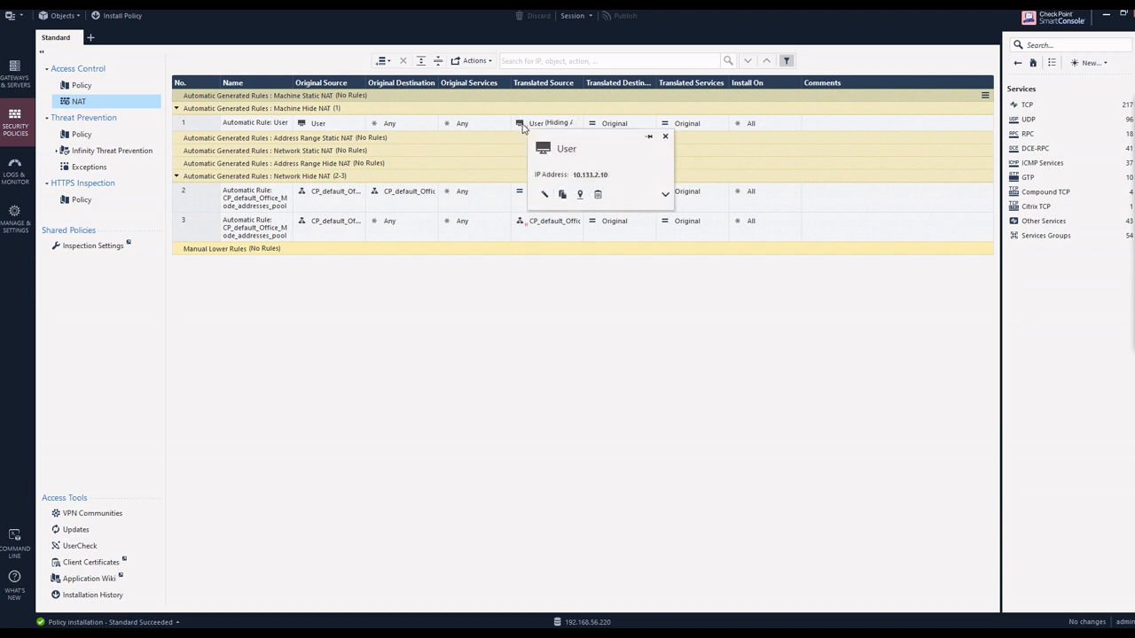
double_click(317, 126)
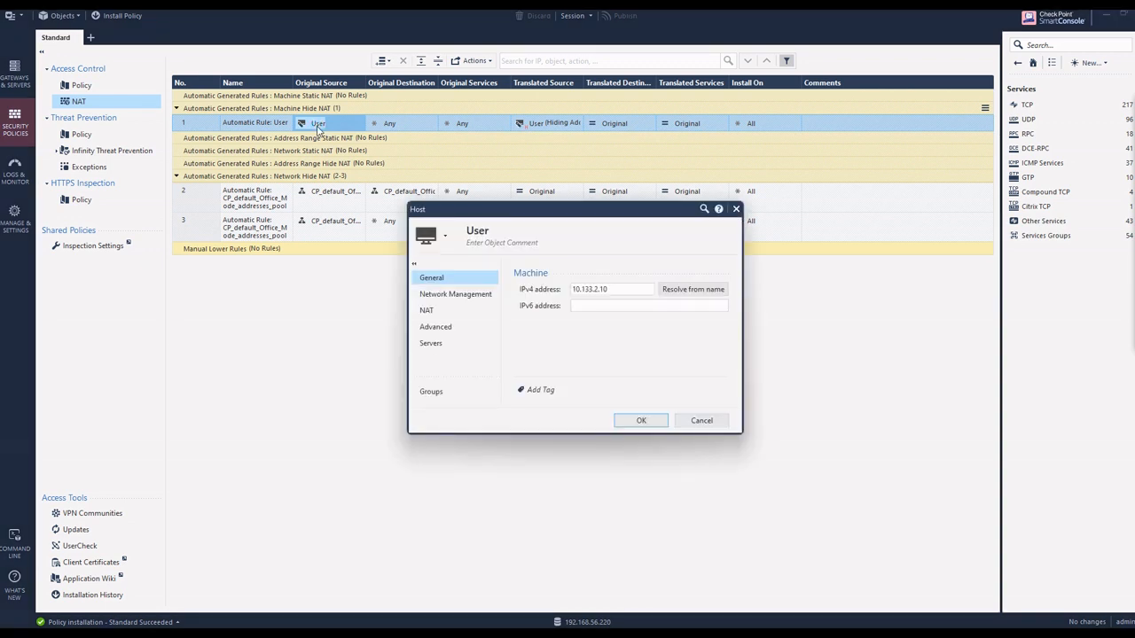
left_click(429, 310)
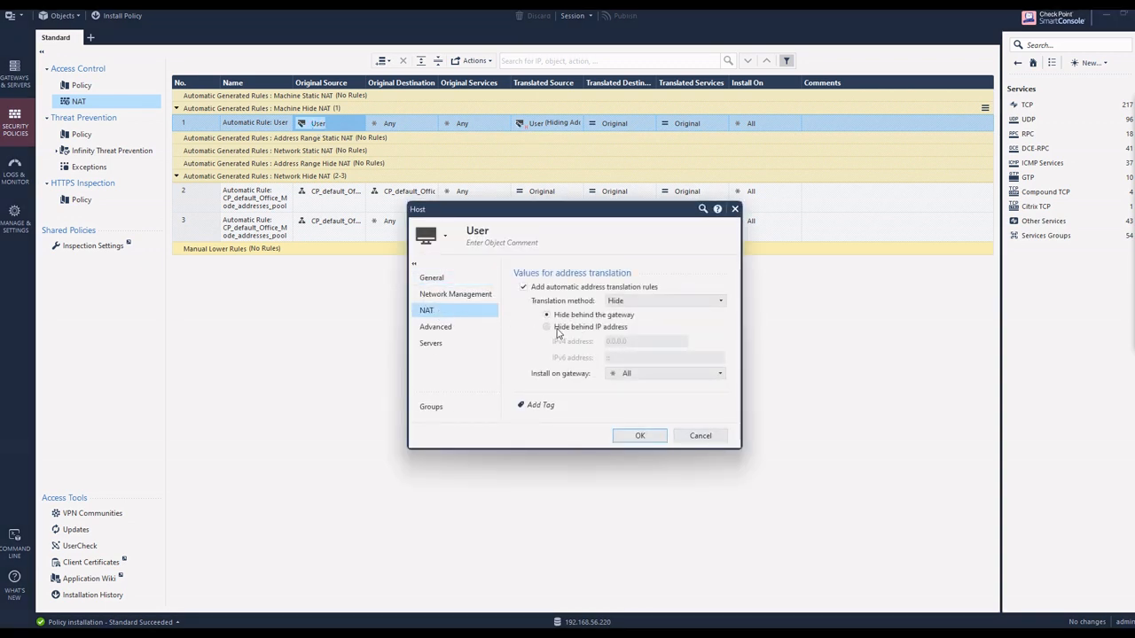
left_click(547, 327)
left_click(664, 341)
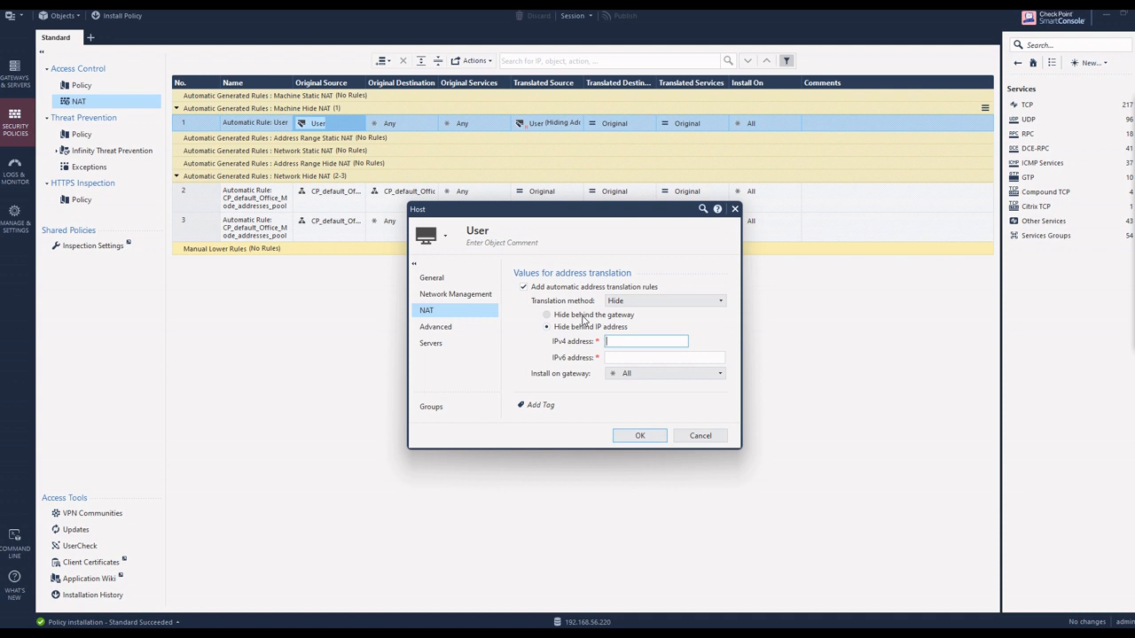
type("10.199.199.10")
left_click(641, 438)
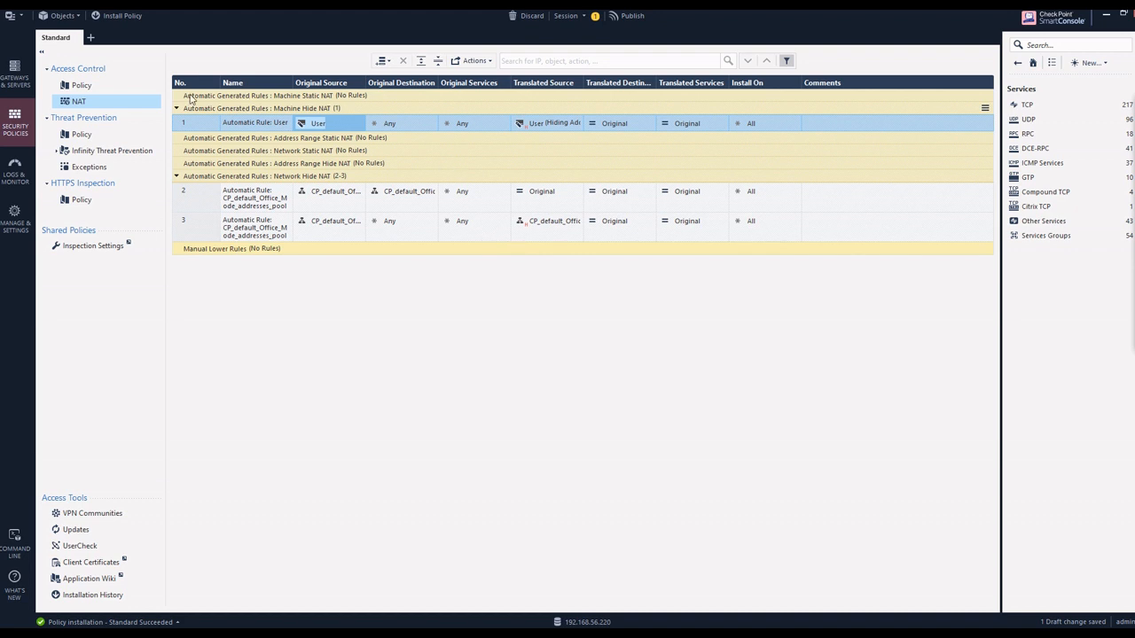
Step: Publish the hide address change and bring up the Standard policy installation for gateway FW-GW-1
left_click(88, 85)
left_click(472, 62)
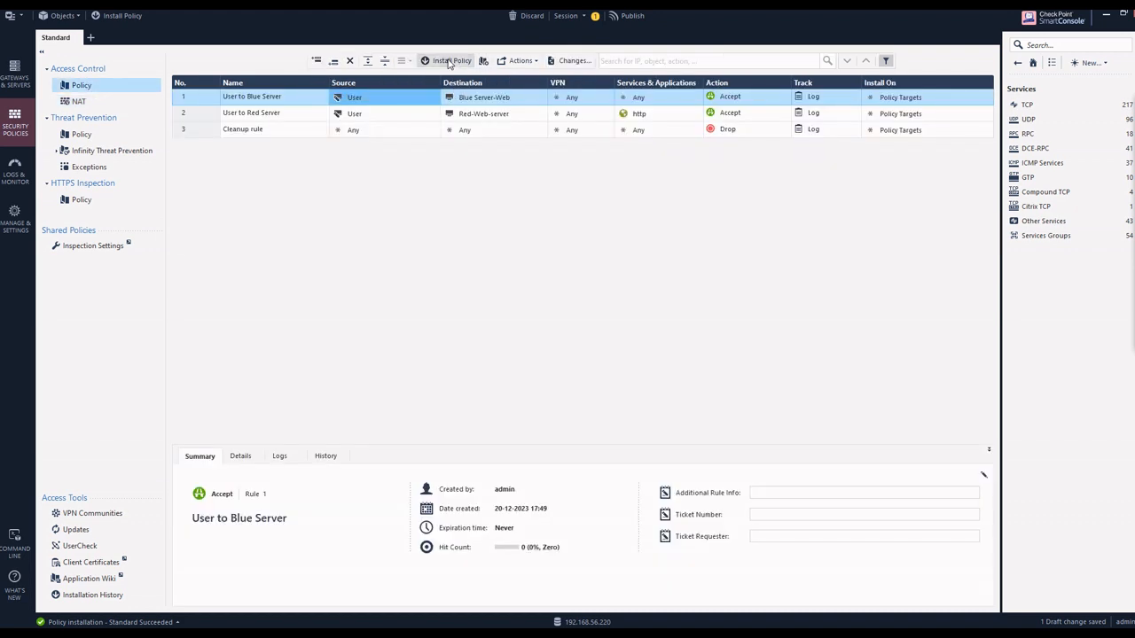
left_click(630, 399)
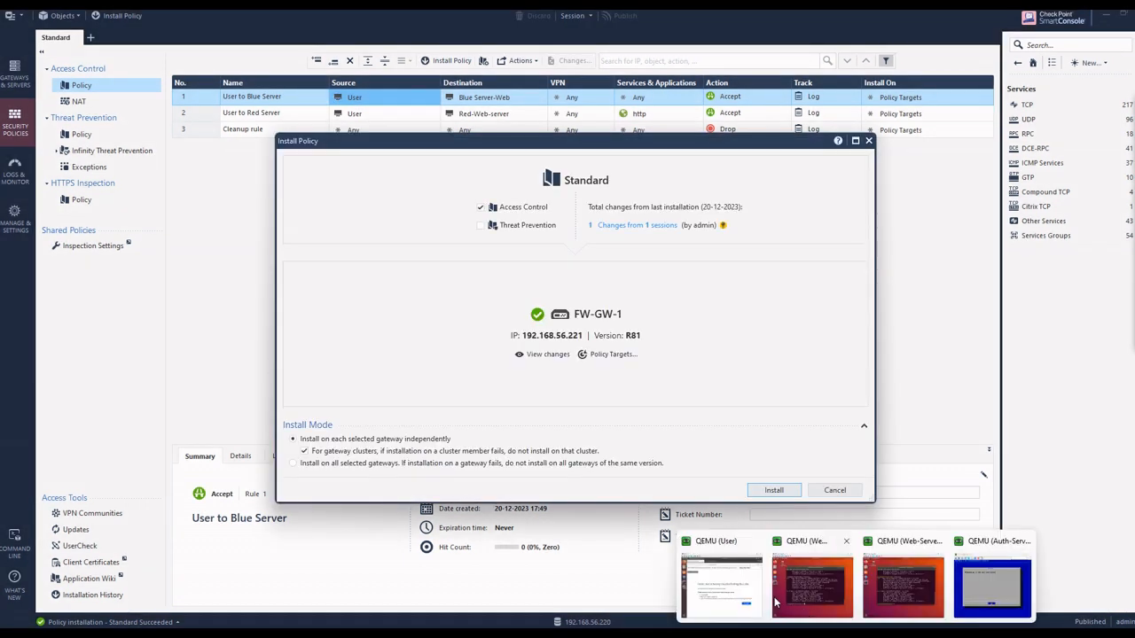
Step: Review the wired connection's details and IPv4 settings on the User machine
left_click(725, 585)
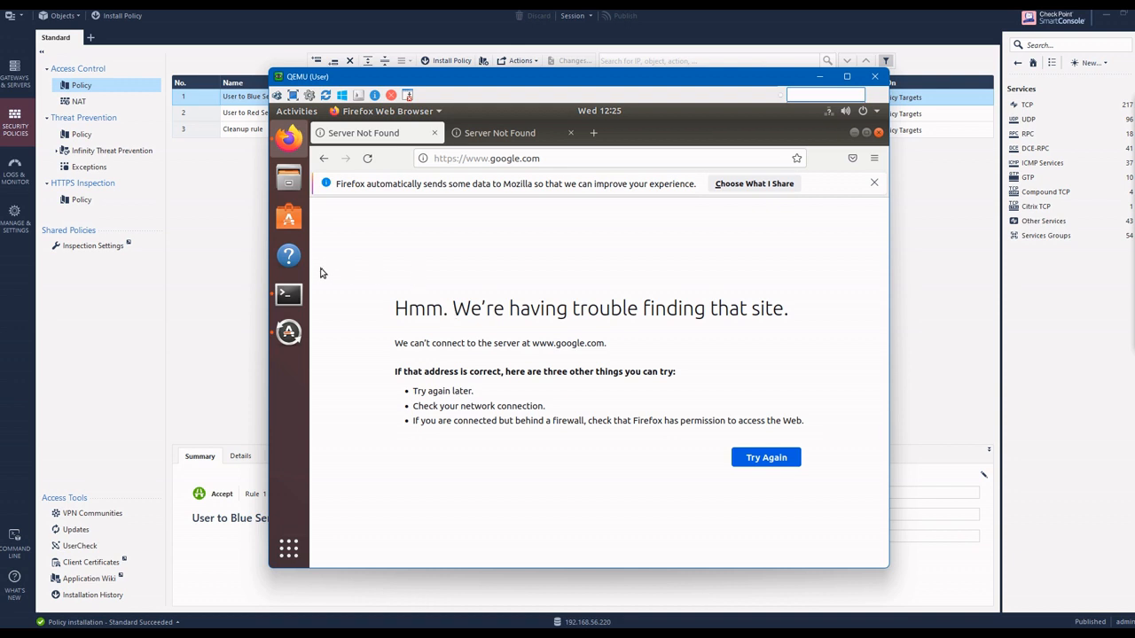
left_click(827, 112)
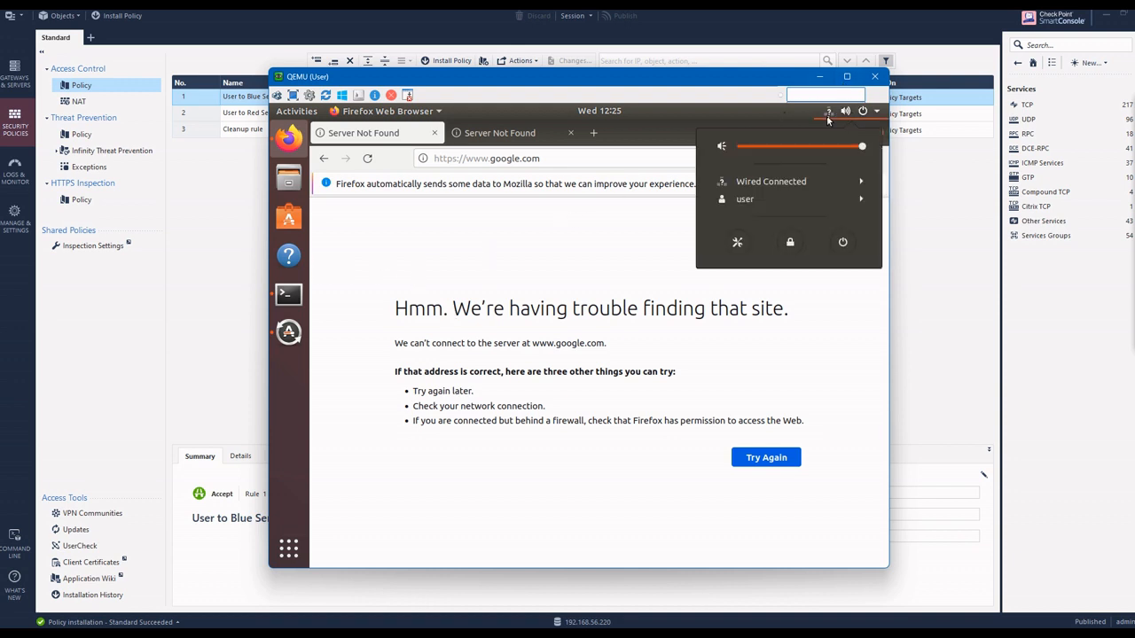
left_click(778, 195)
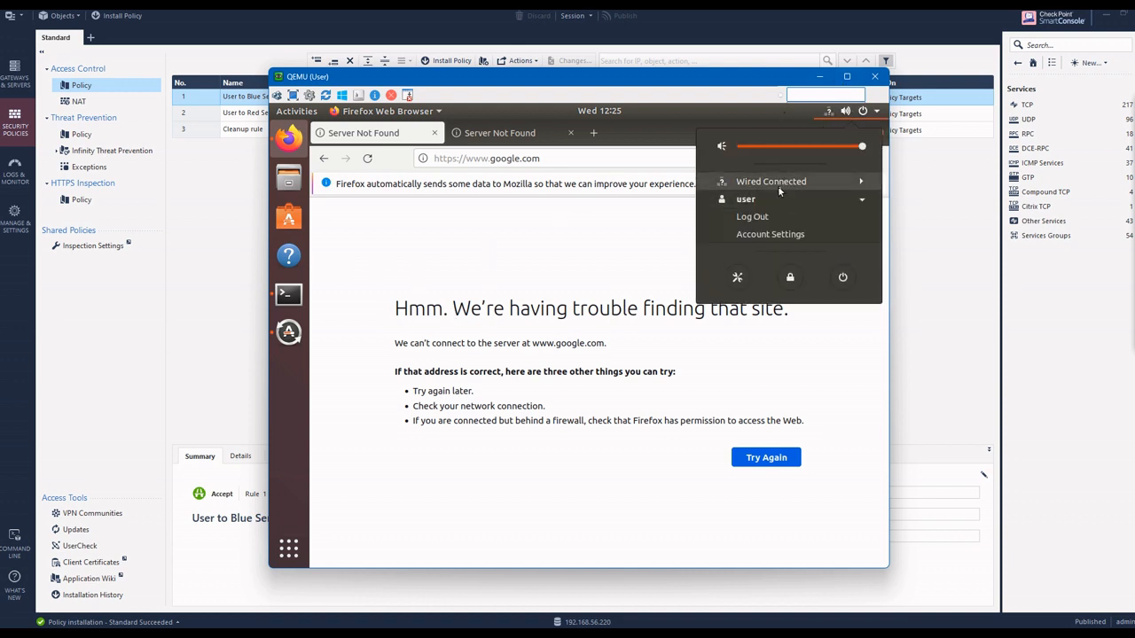
left_click(778, 184)
left_click(749, 218)
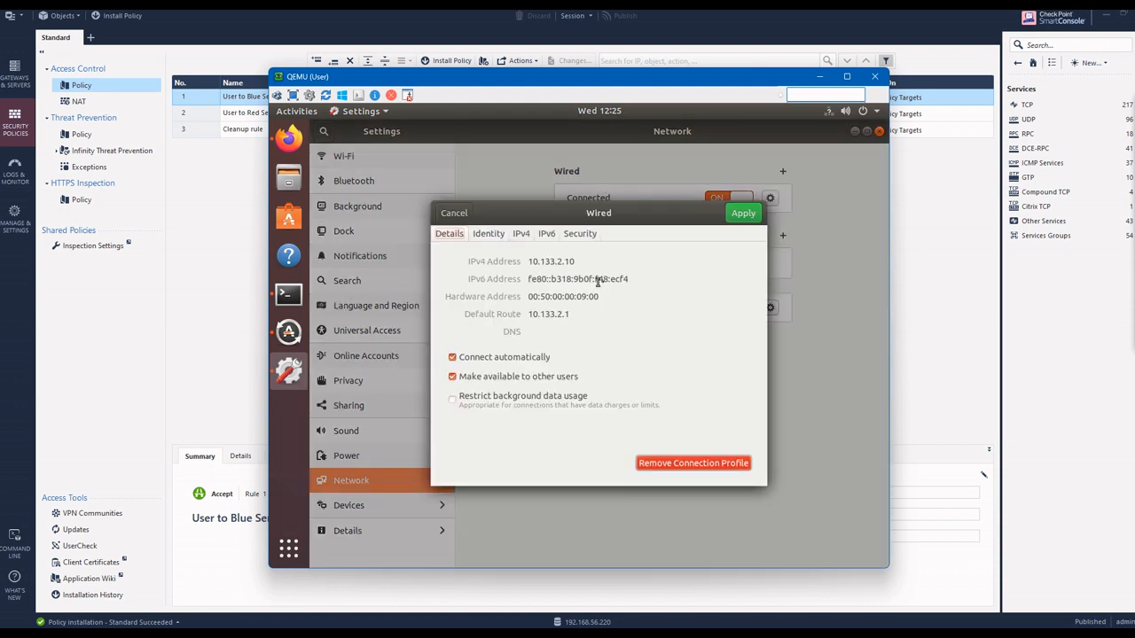
left_click(521, 235)
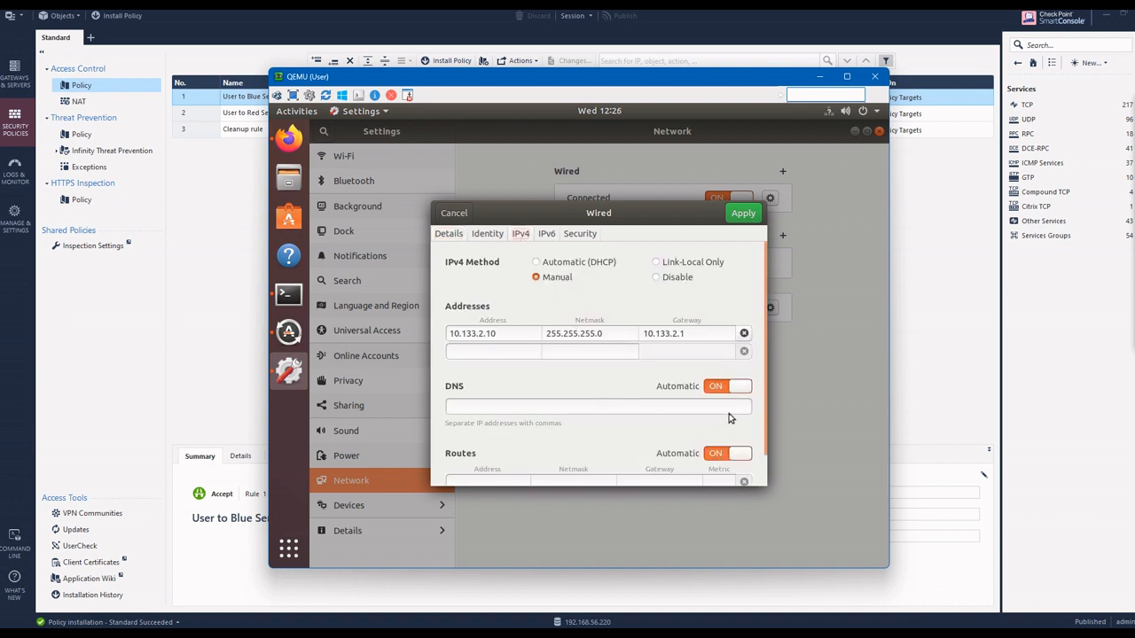
left_click(747, 213)
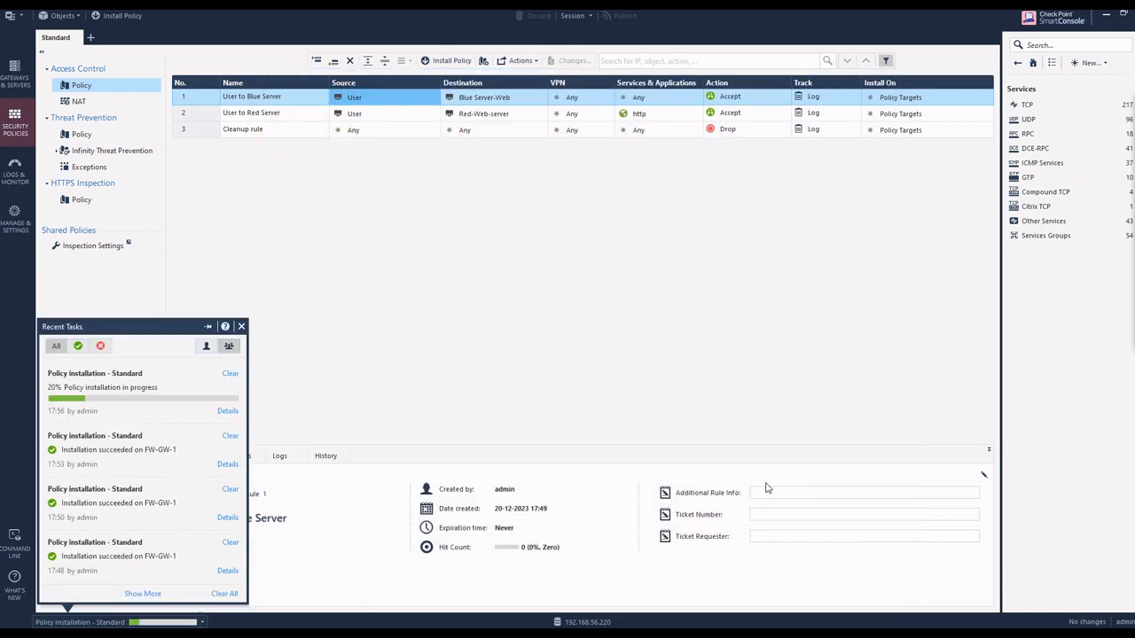
Step: Ping 8.8.8.8 from the User machine's terminal and try a traceroute to the same address
mouse_move(768, 603)
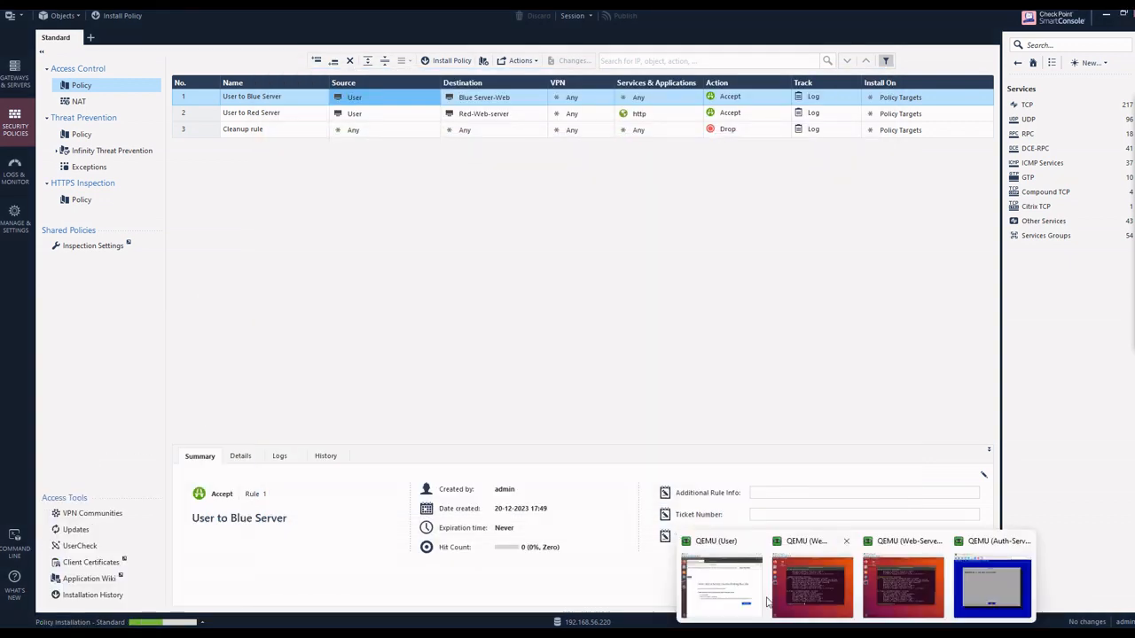
left_click(732, 594)
left_click(288, 295)
type("ping 8.8.8.")
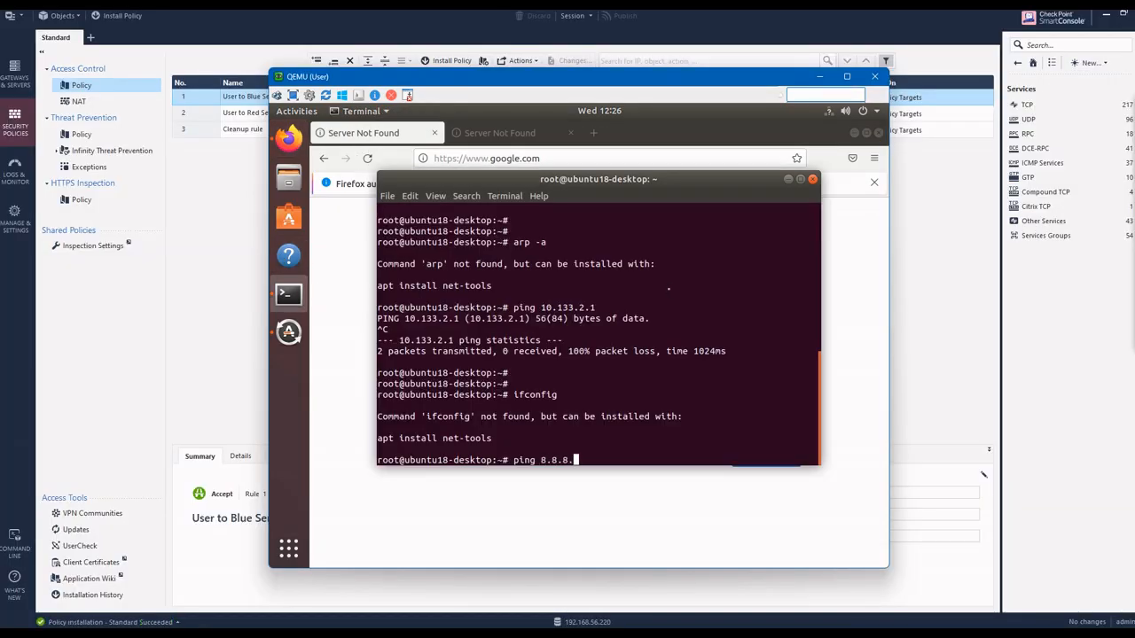
type("8")
key("Return")
key("ctrl+c")
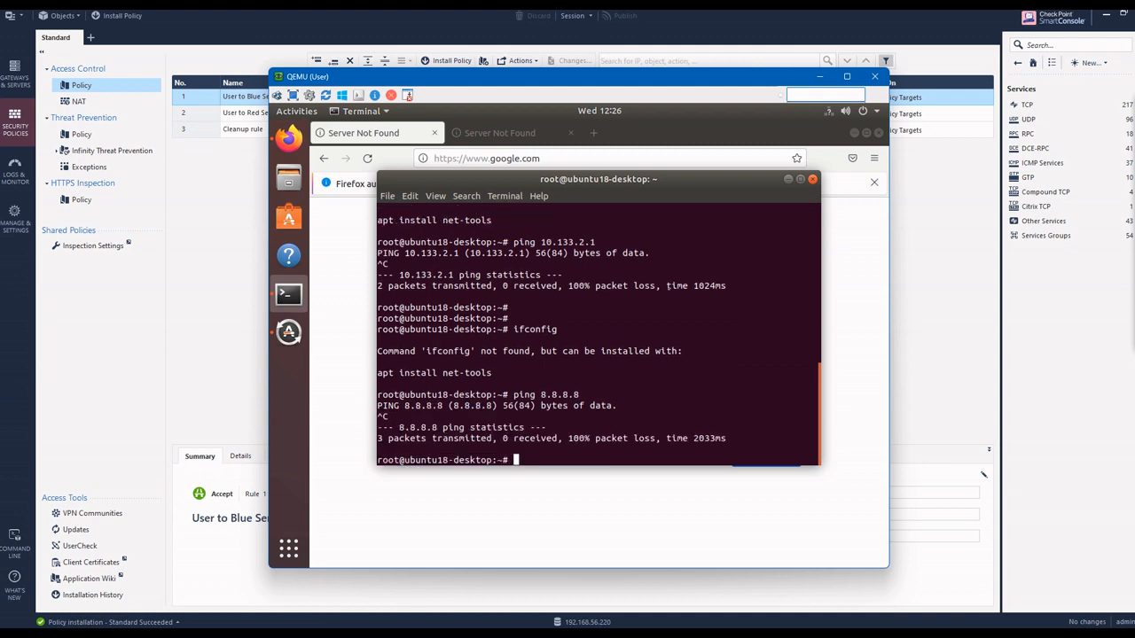
type("traceroute 8.8.8.8")
key("Return")
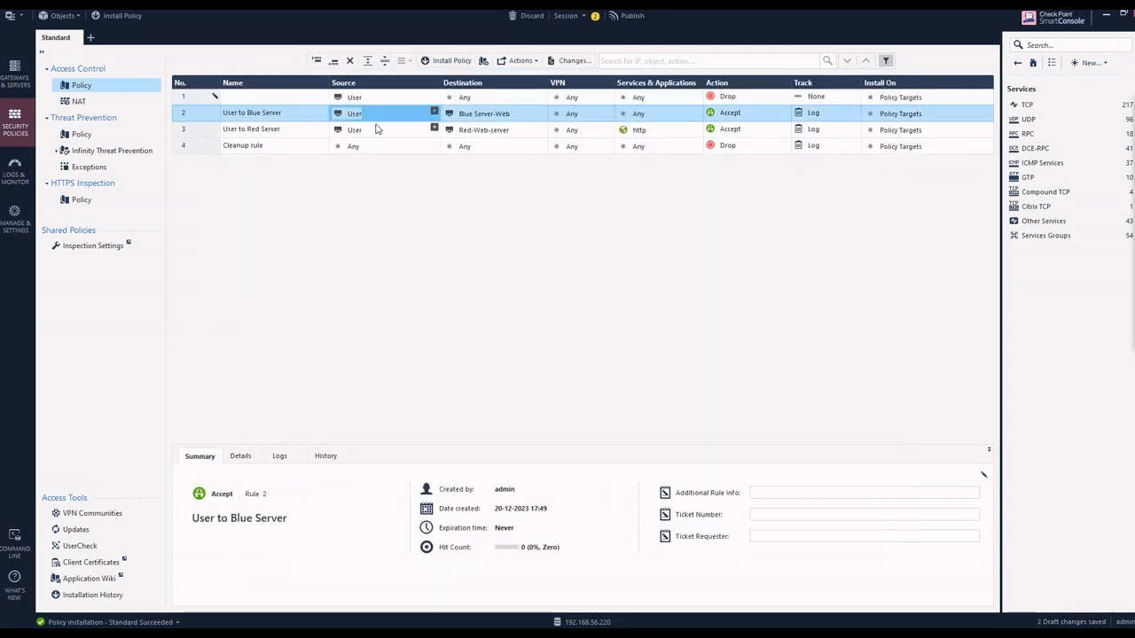
Step: Name the new top rule Internet with action Accept and tracking Log, and install the Standard policy
type("Internet")
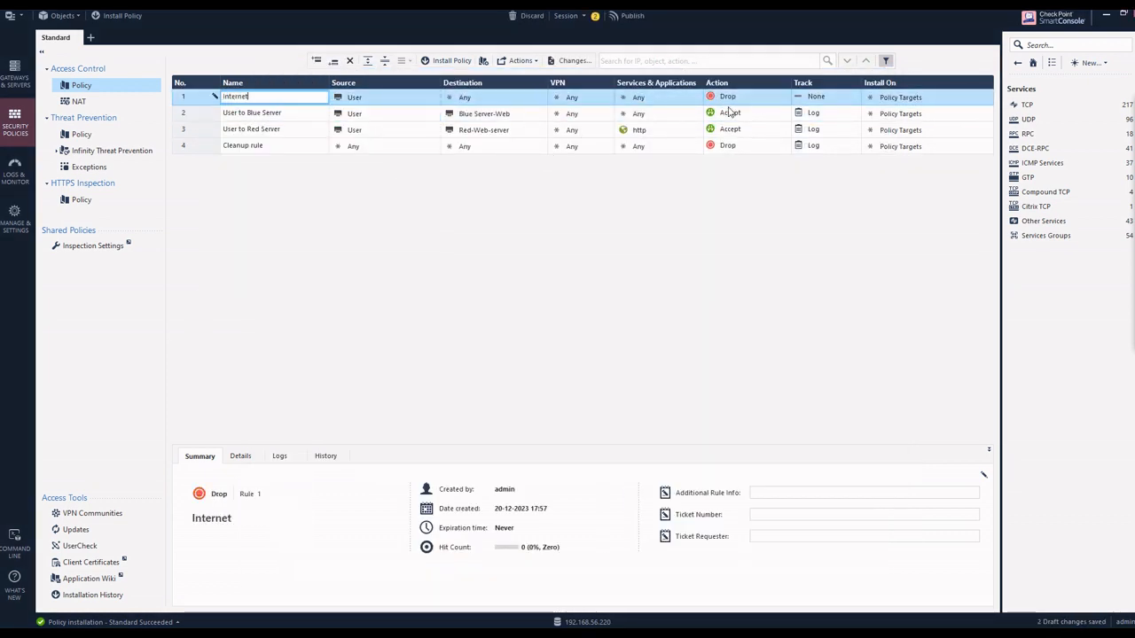
left_click(727, 97)
left_click(747, 105)
left_click(818, 96)
left_click(848, 122)
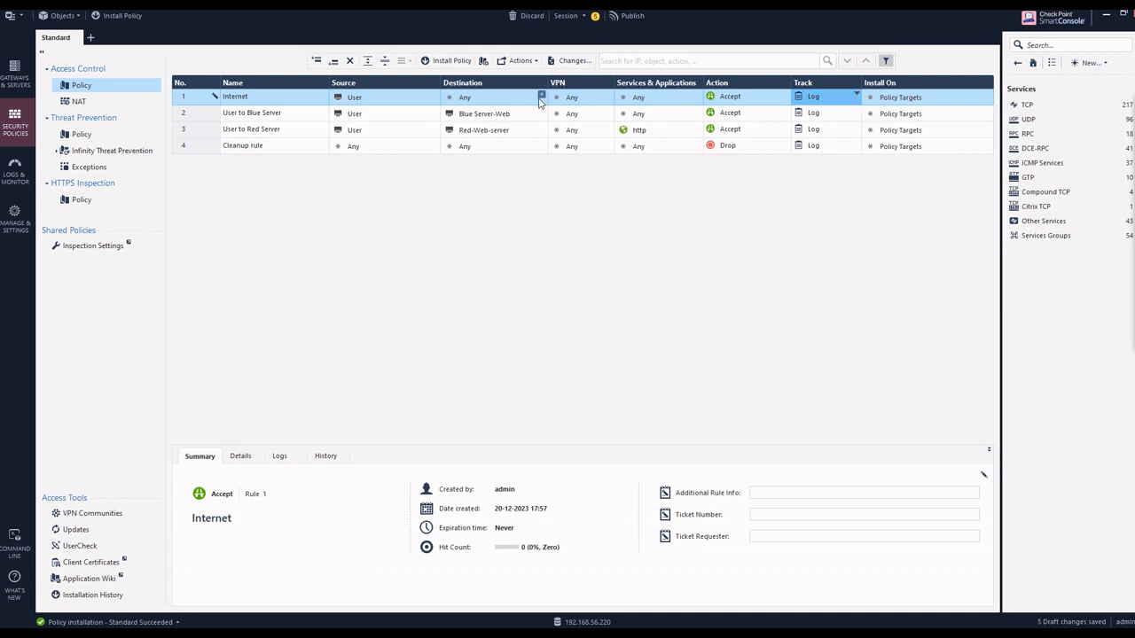
left_click(567, 99)
left_click(441, 61)
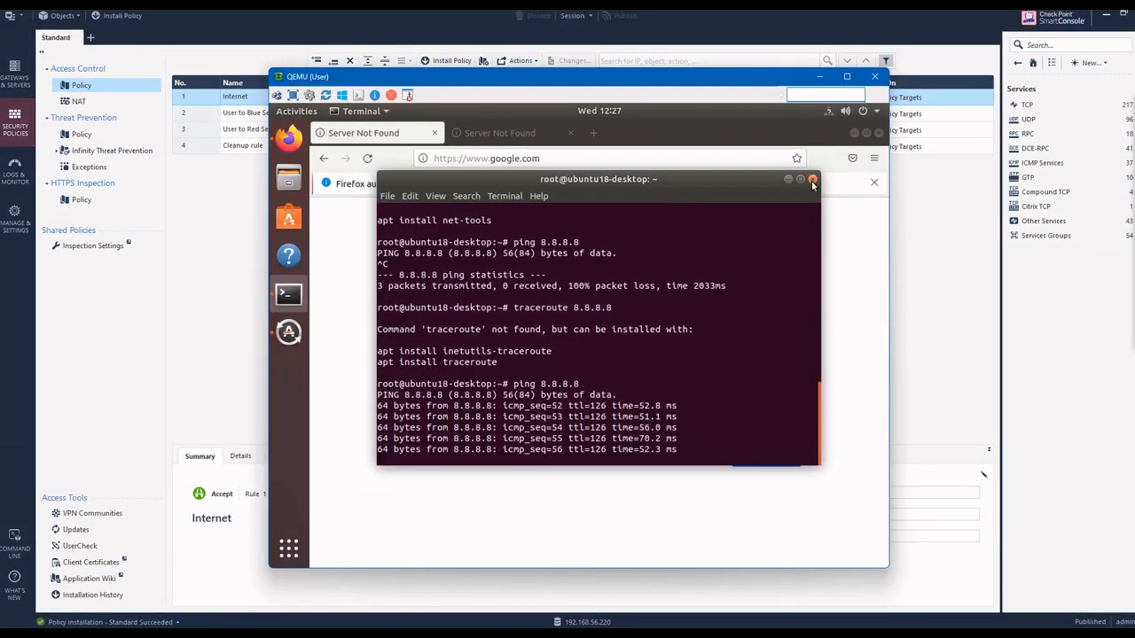
Step: Close the User machine's terminal and set the wired connection's DNS to 8.8.8.8 with automatic DNS off
left_click(812, 180)
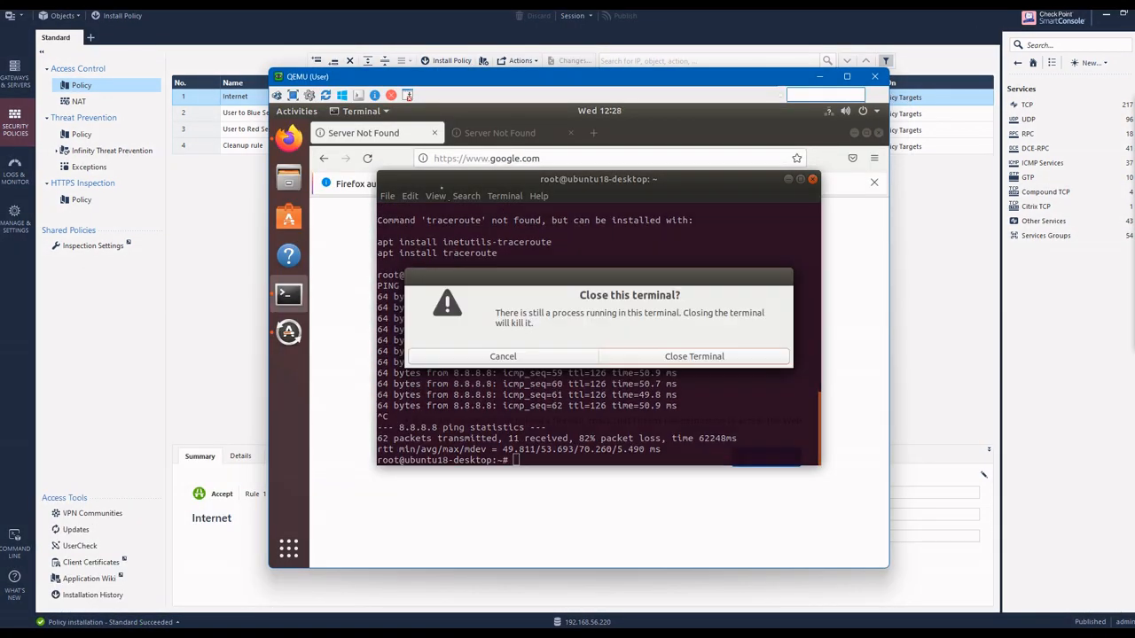
left_click(692, 354)
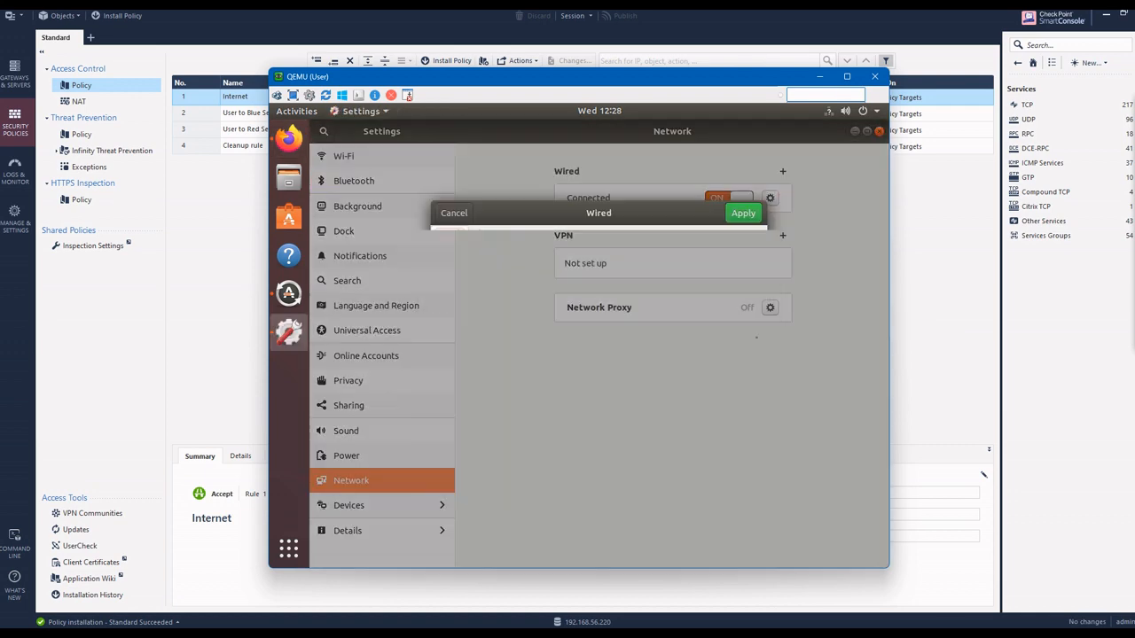
left_click(718, 387)
left_click(570, 405)
type("8.8.8.8")
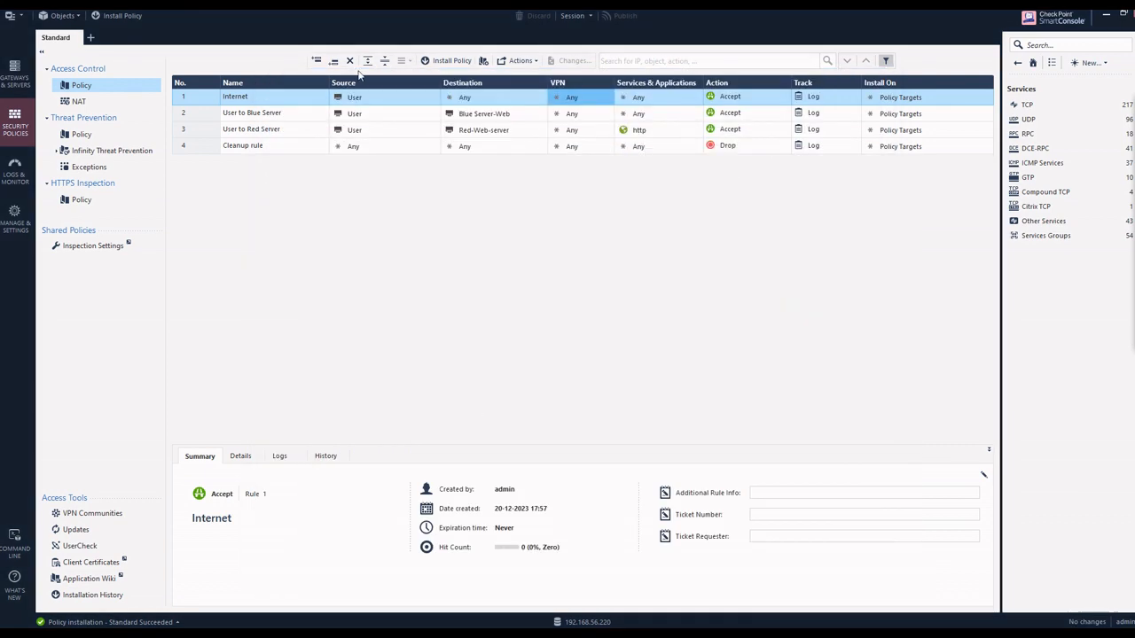
Step: Reinstall the Standard policy on FW-GW-1 and set the User host's NAT to hide behind the gateway
left_click(446, 60)
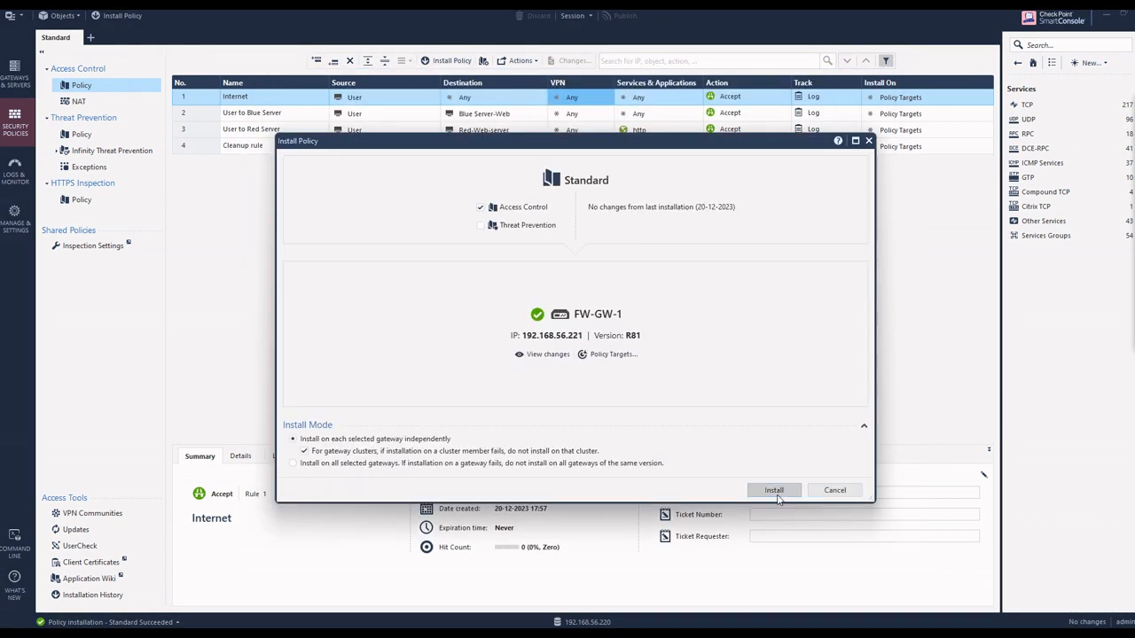
left_click(771, 489)
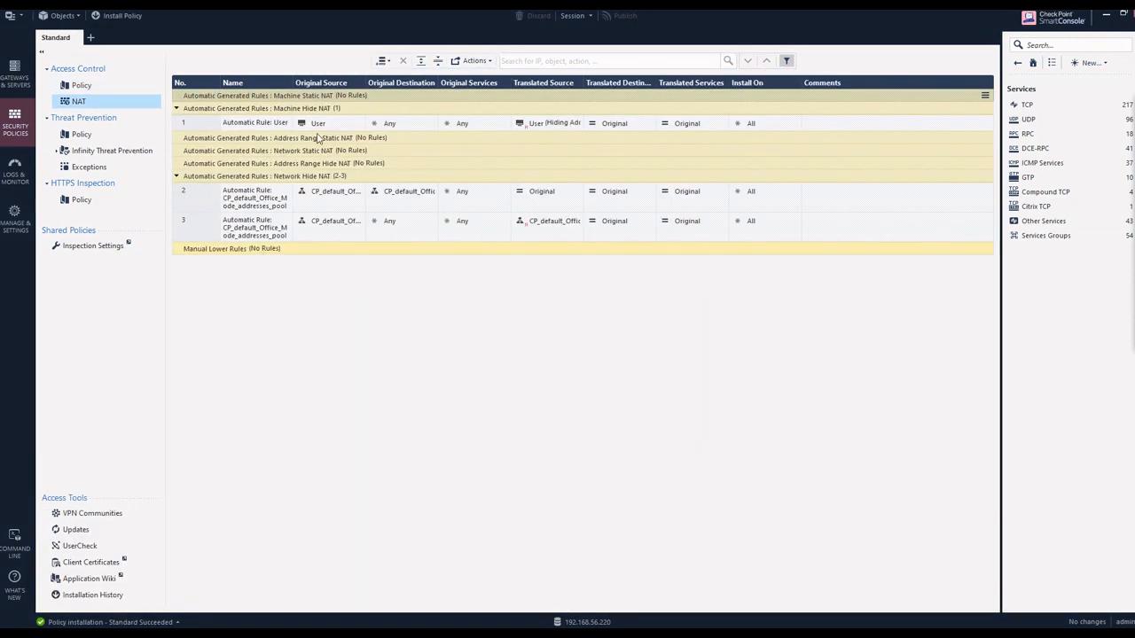
double_click(318, 123)
left_click(428, 310)
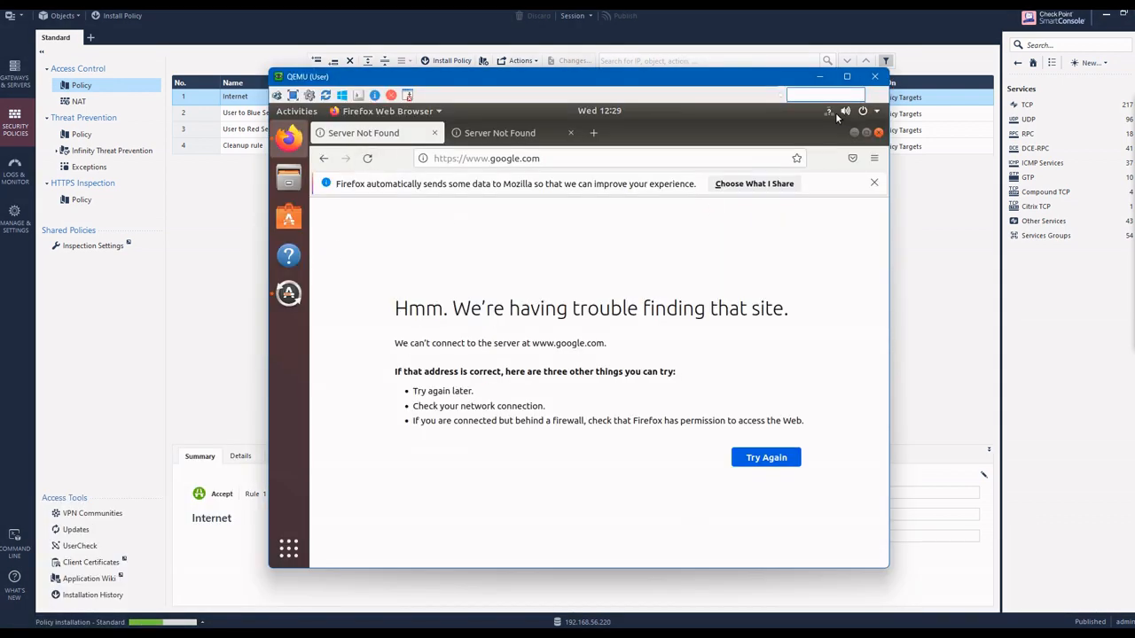
Step: Restart the User machine's wired connection and ping google.com from a new terminal
left_click(836, 118)
left_click(755, 182)
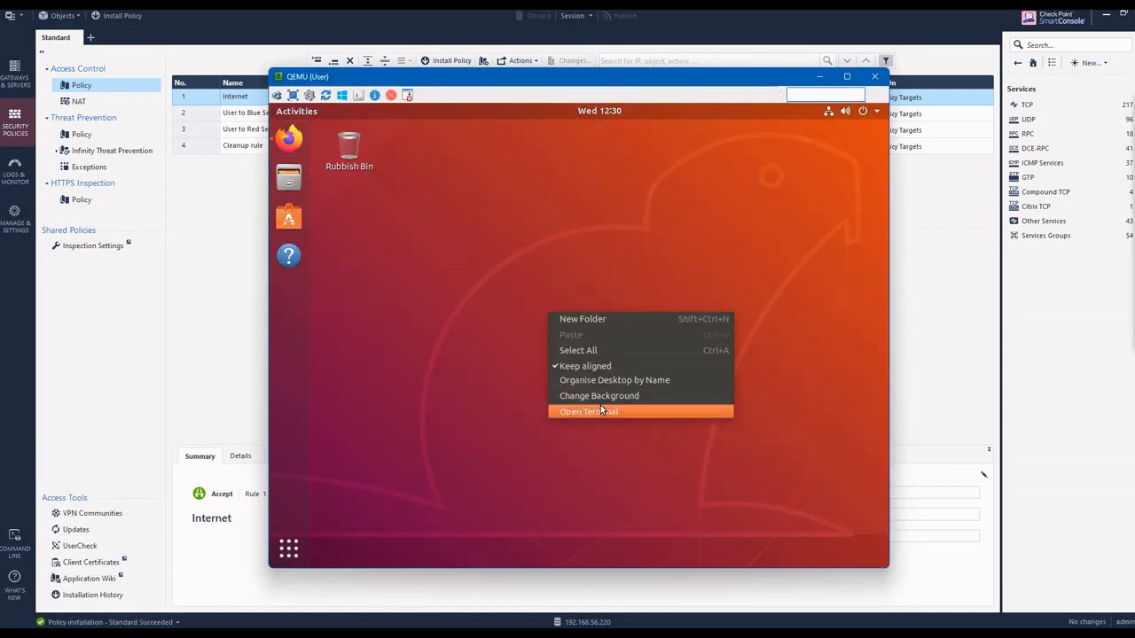
left_click(600, 411)
type("ping g")
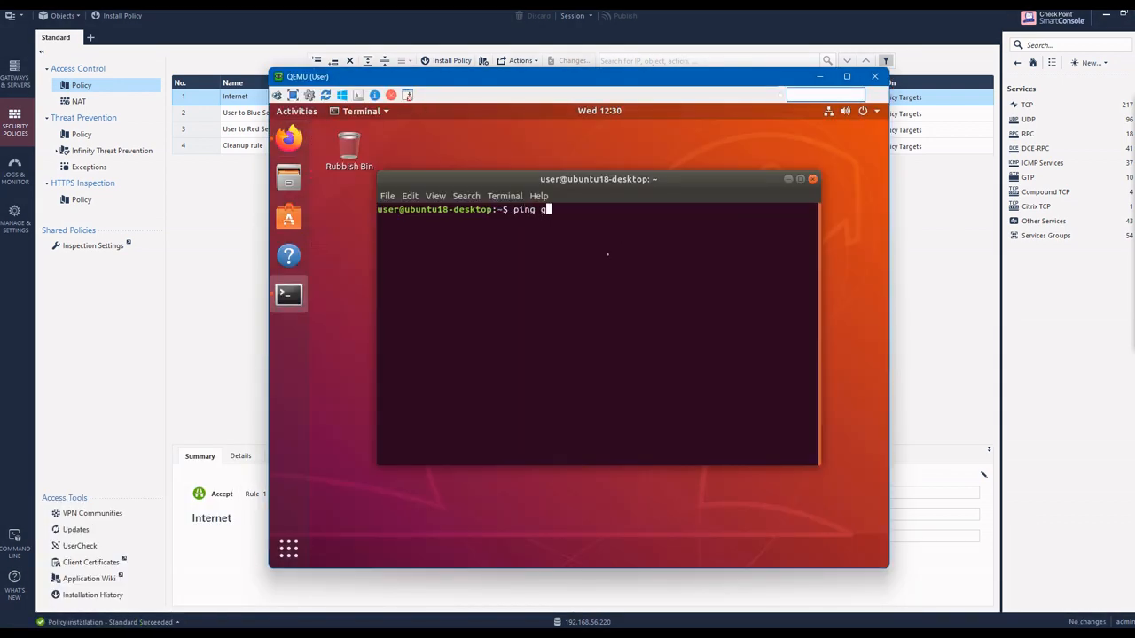
type("oogle.com")
key("Return")
key("ctrl+c")
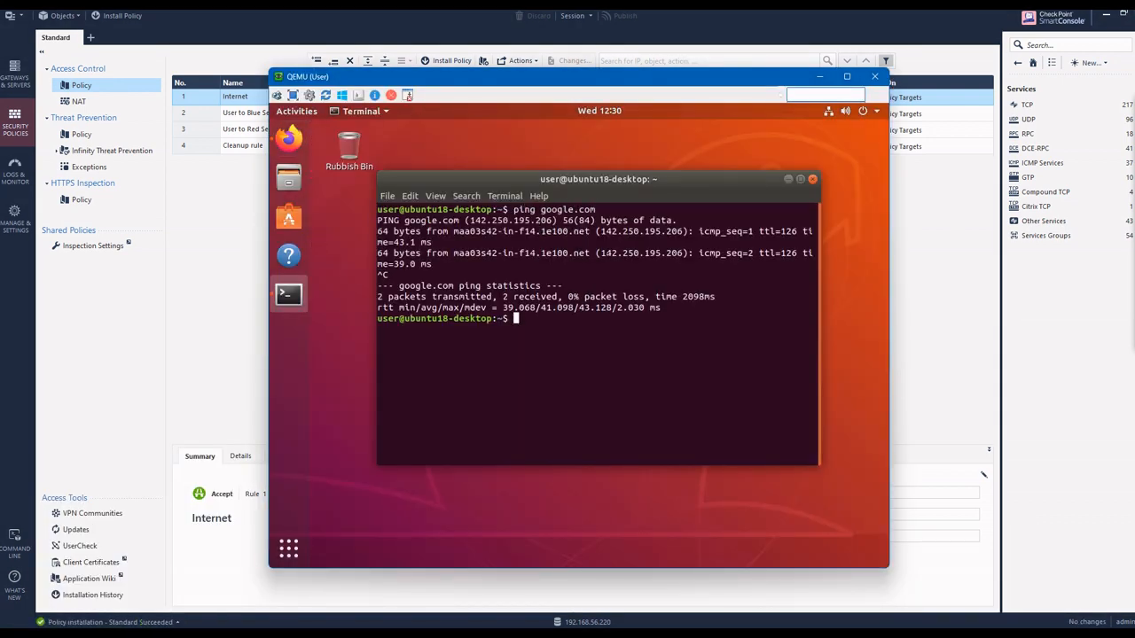
Step: Close the terminal and check google.com in Firefox on the User machine, leaving the console minimized
left_click(811, 180)
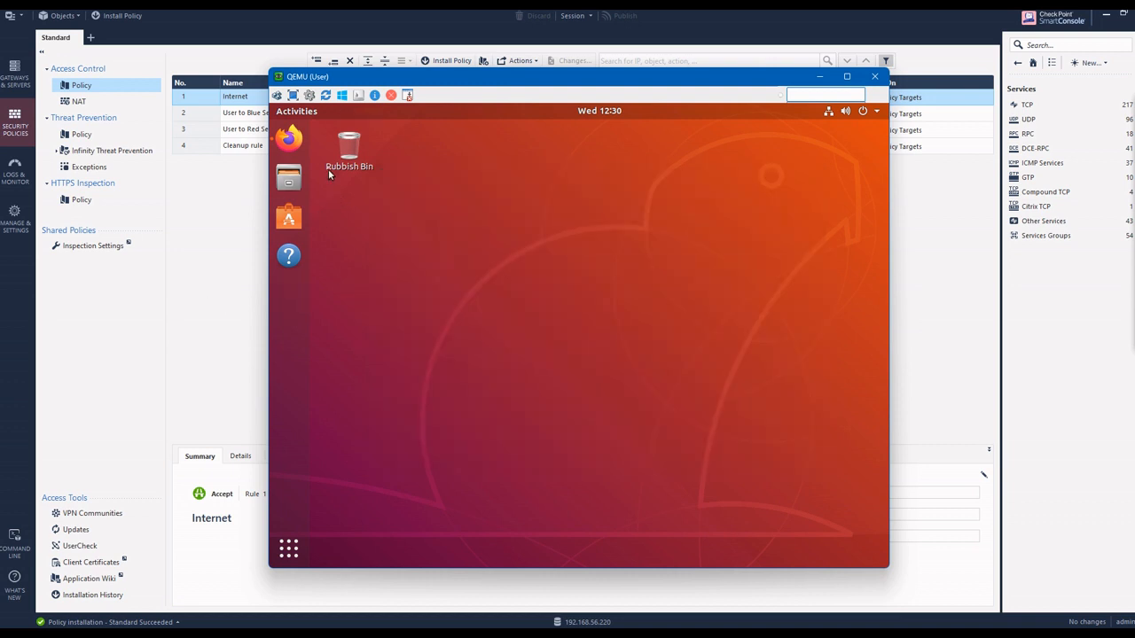
left_click(288, 138)
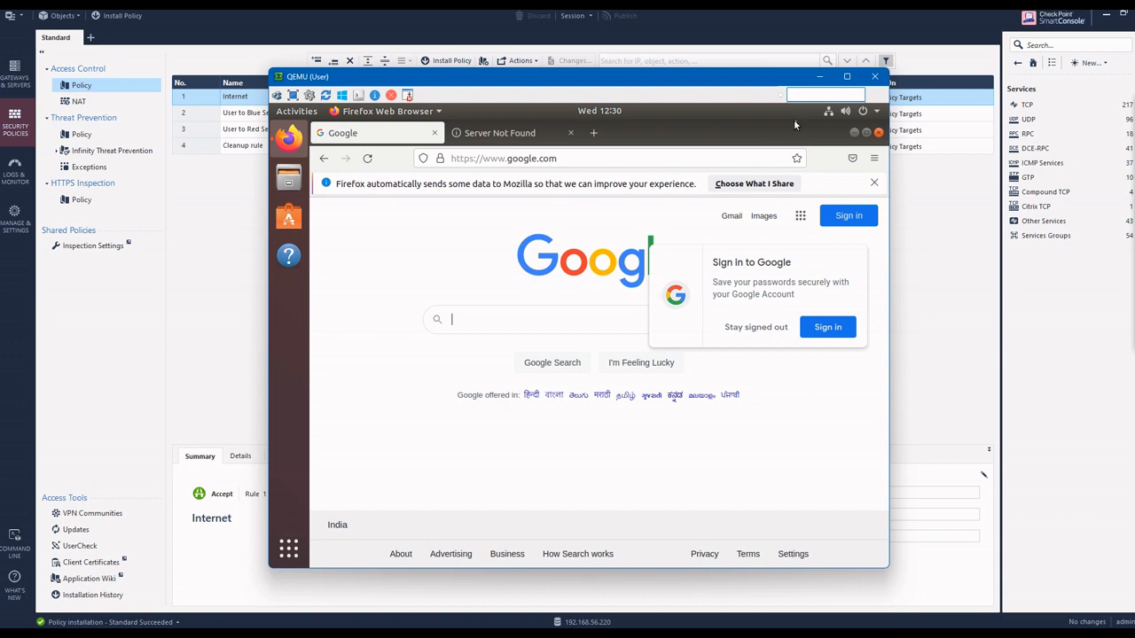
left_click(821, 77)
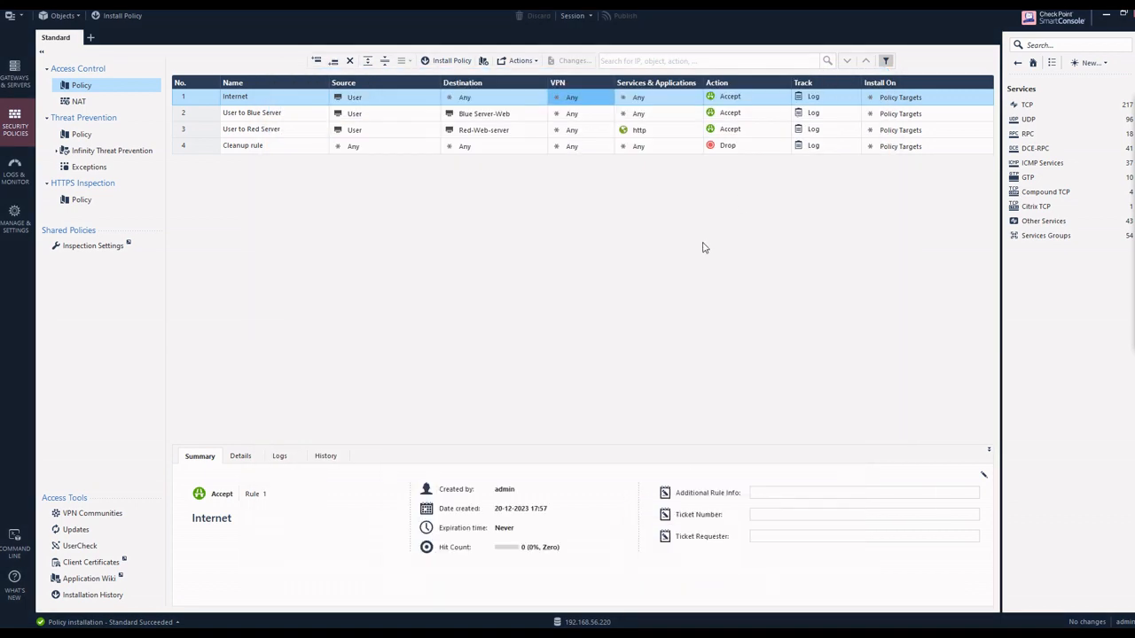
mouse_move(1080, 166)
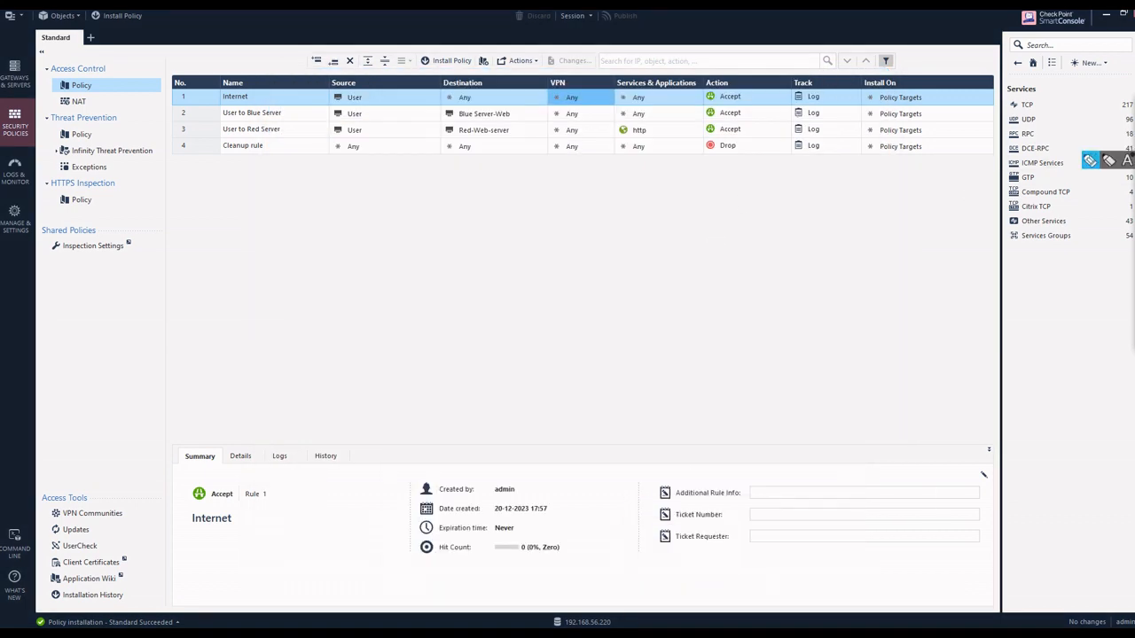
left_click(1089, 162)
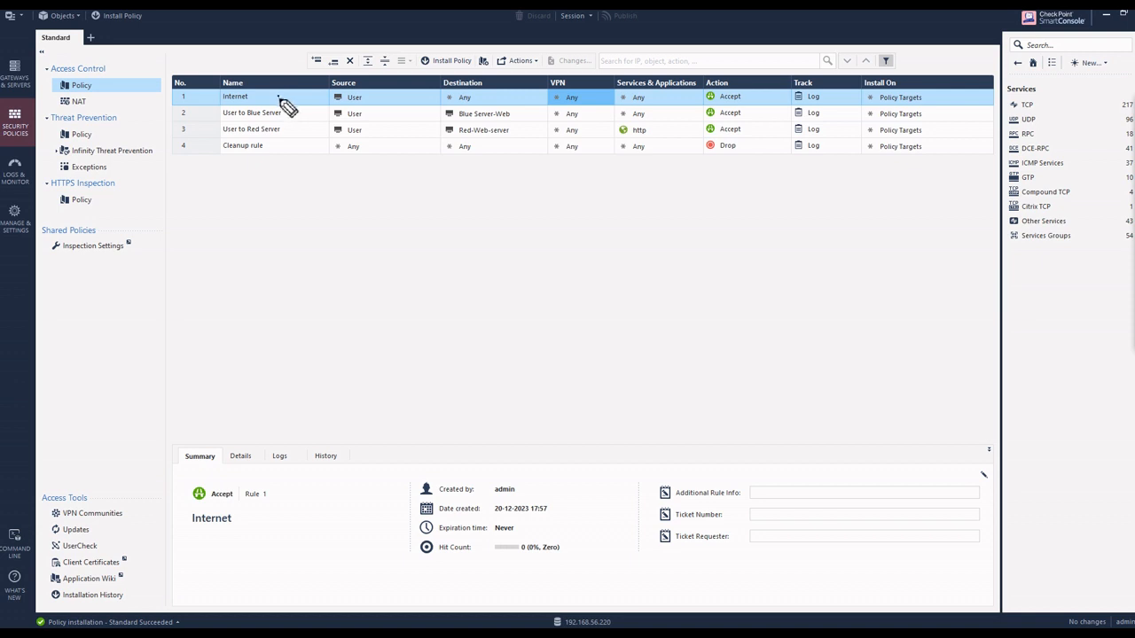
left_click_drag(278, 101, 300, 94)
left_click_drag(372, 99, 390, 94)
left_click_drag(489, 103, 514, 96)
left_click_drag(590, 100, 678, 92)
left_click_drag(758, 100, 853, 95)
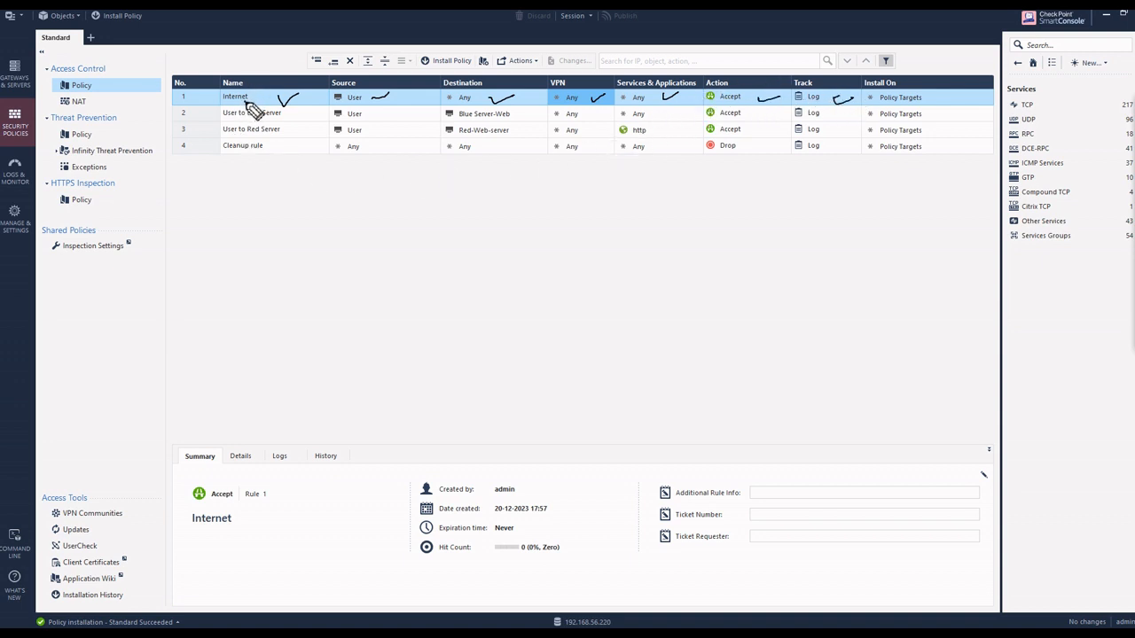
left_click_drag(247, 103, 271, 98)
left_click(1133, 124)
left_click(1110, 125)
left_click(1133, 269)
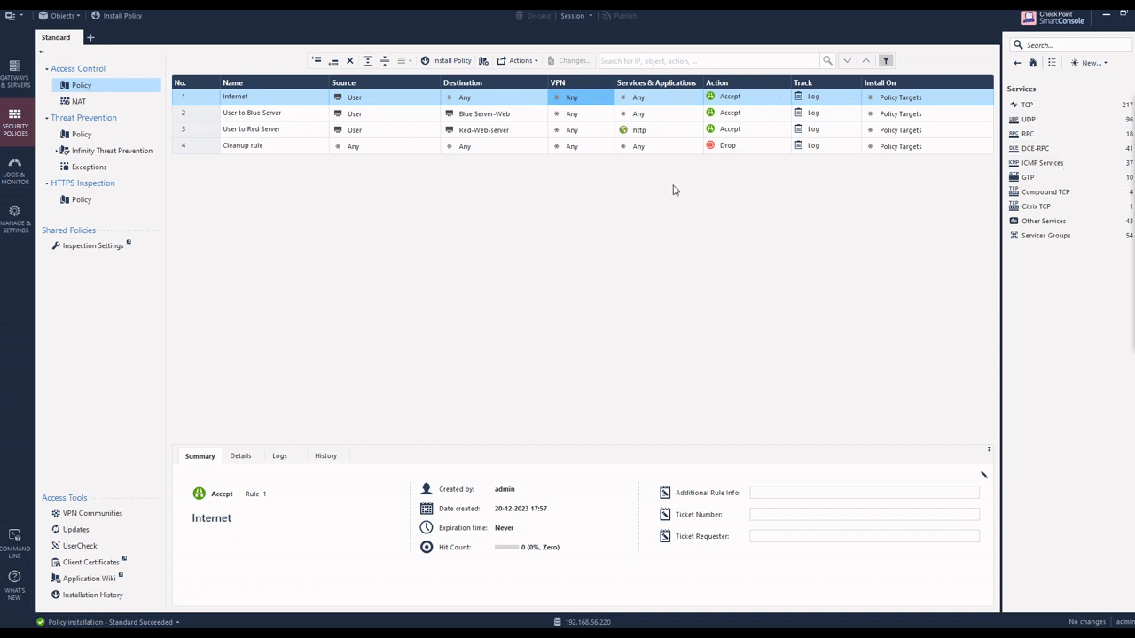
Step: Open the User host from its automatic hide NAT rule and review its address translation settings
left_click(100, 105)
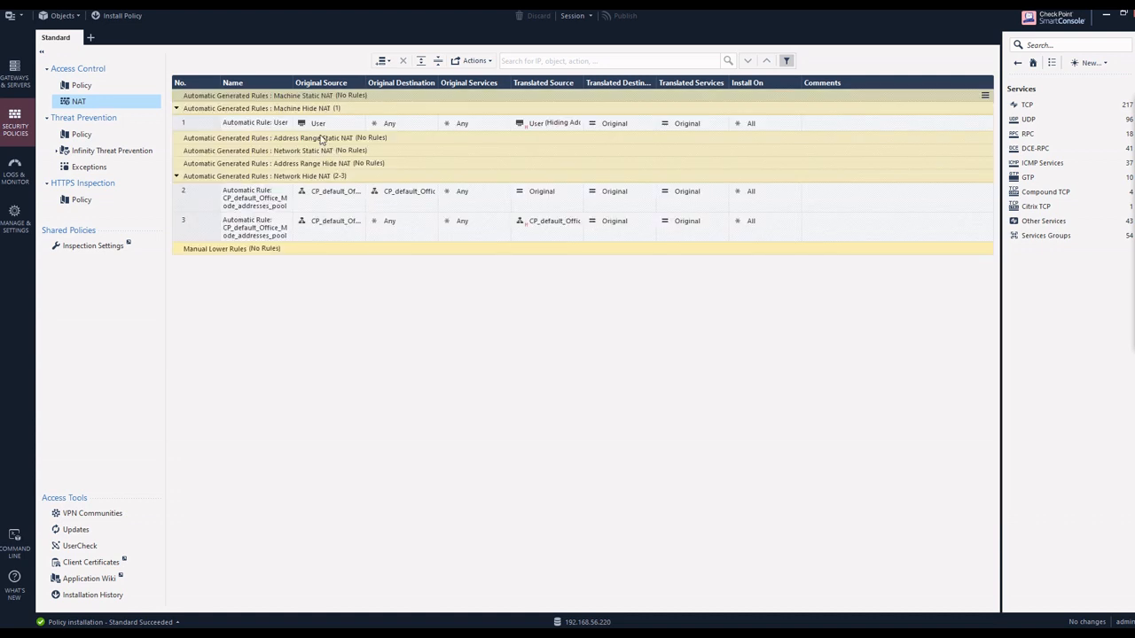
double_click(317, 123)
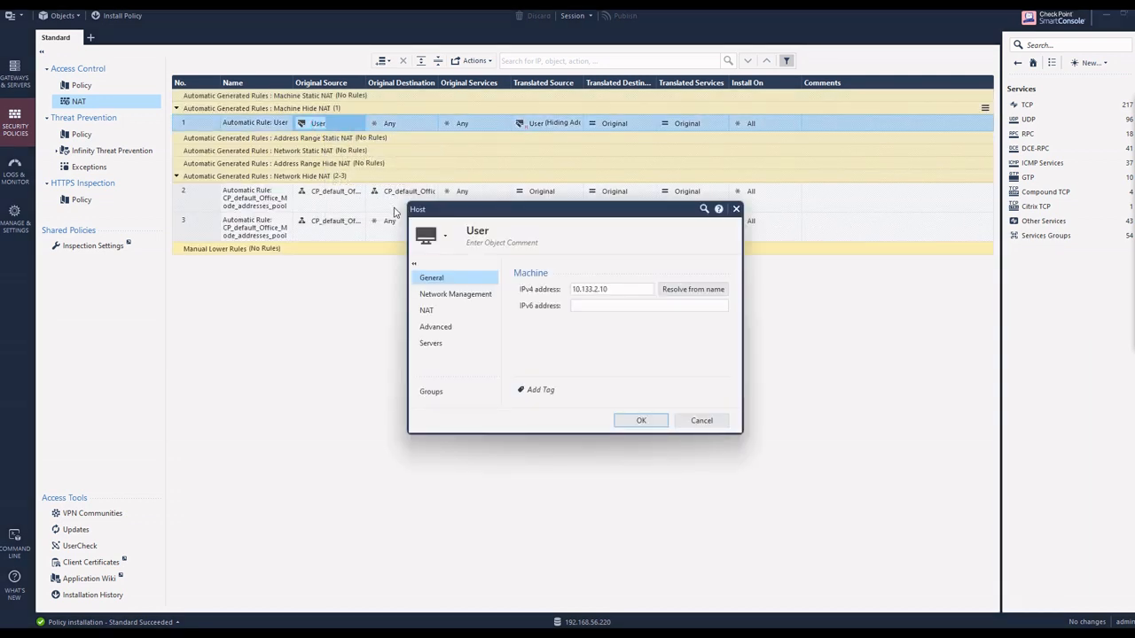
left_click(427, 310)
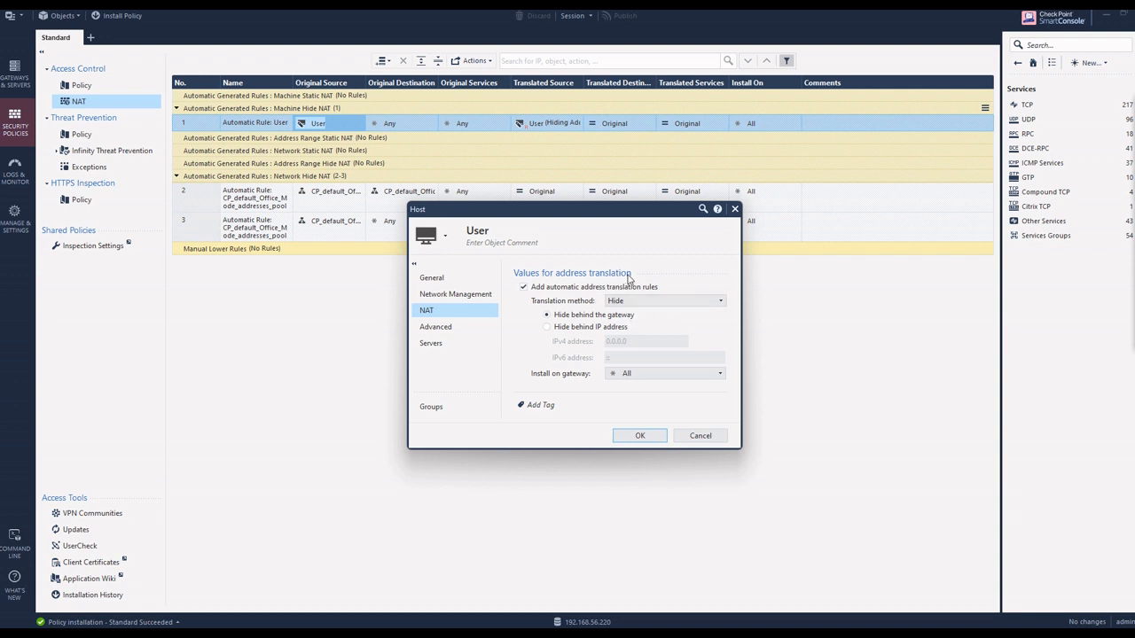
mouse_move(1089, 142)
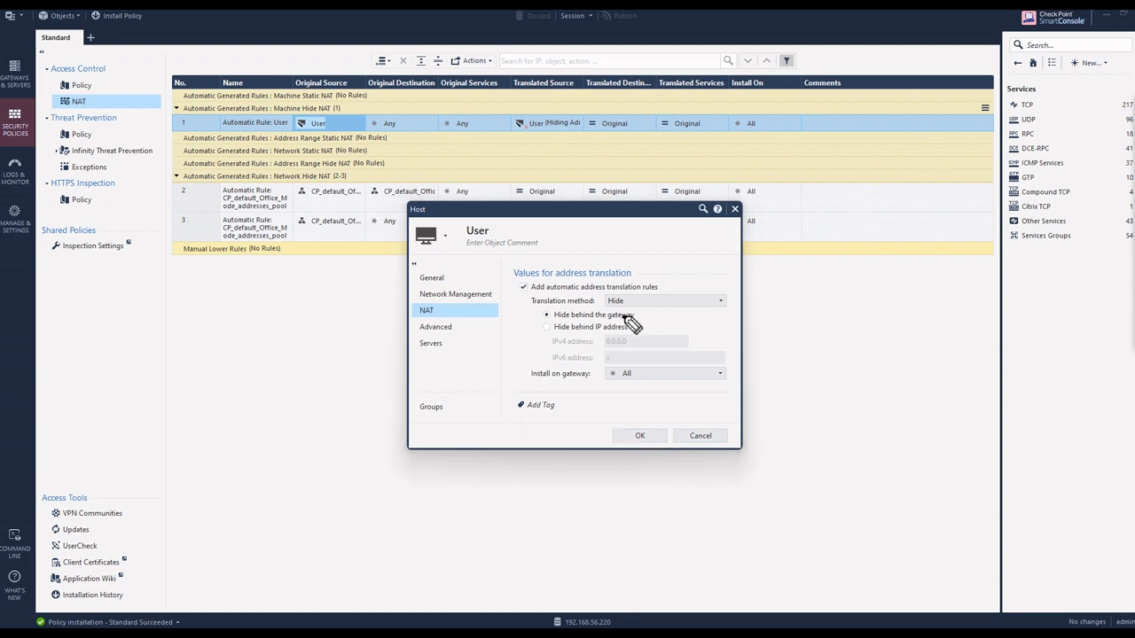
mouse_move(624, 318)
left_mouse_down()
mouse_move(590, 313)
mouse_move(629, 319)
left_mouse_up()
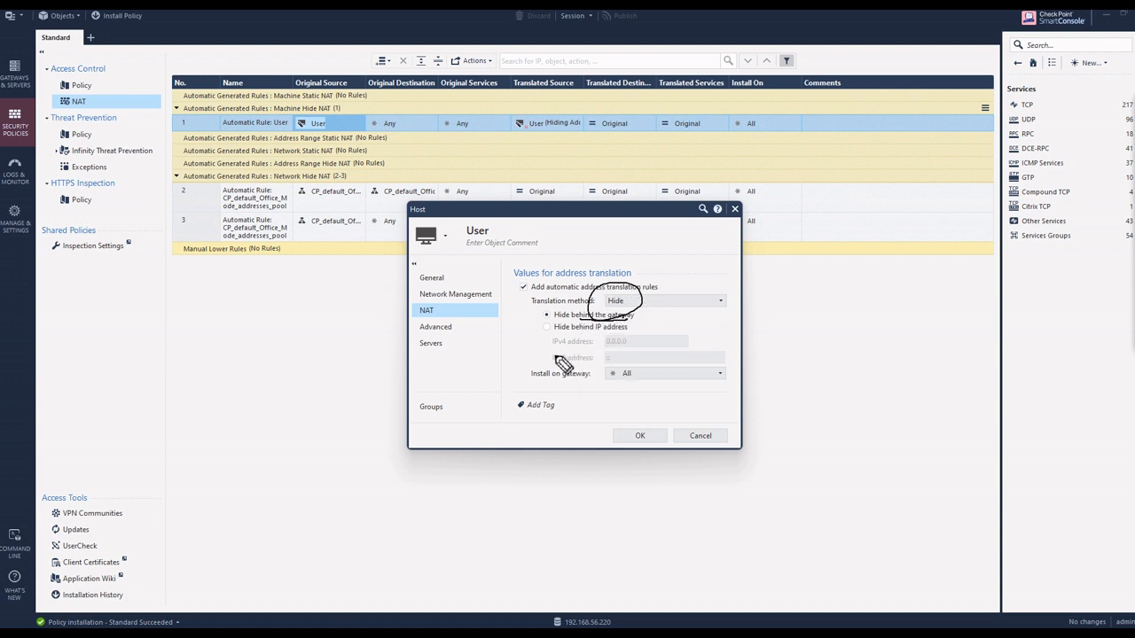
left_click_drag(335, 483, 402, 514)
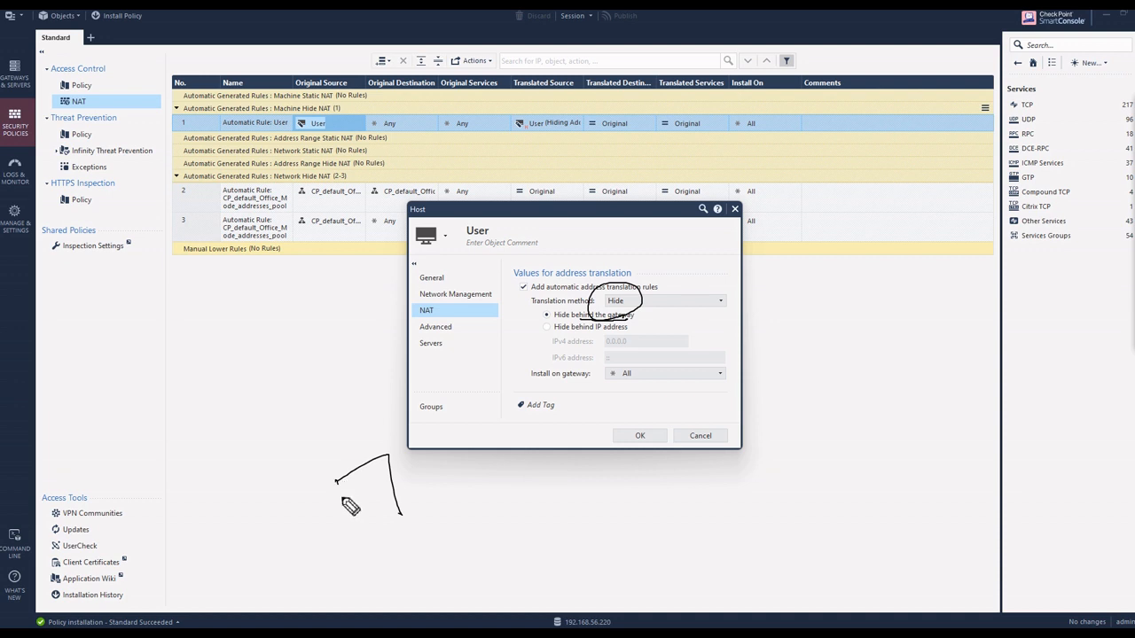
mouse_move(337, 482)
left_mouse_down()
mouse_move(386, 505)
mouse_move(439, 469)
mouse_move(456, 477)
left_mouse_up()
mouse_move(449, 457)
left_mouse_down()
mouse_move(464, 452)
mouse_move(455, 478)
mouse_move(480, 498)
mouse_move(397, 503)
left_mouse_up()
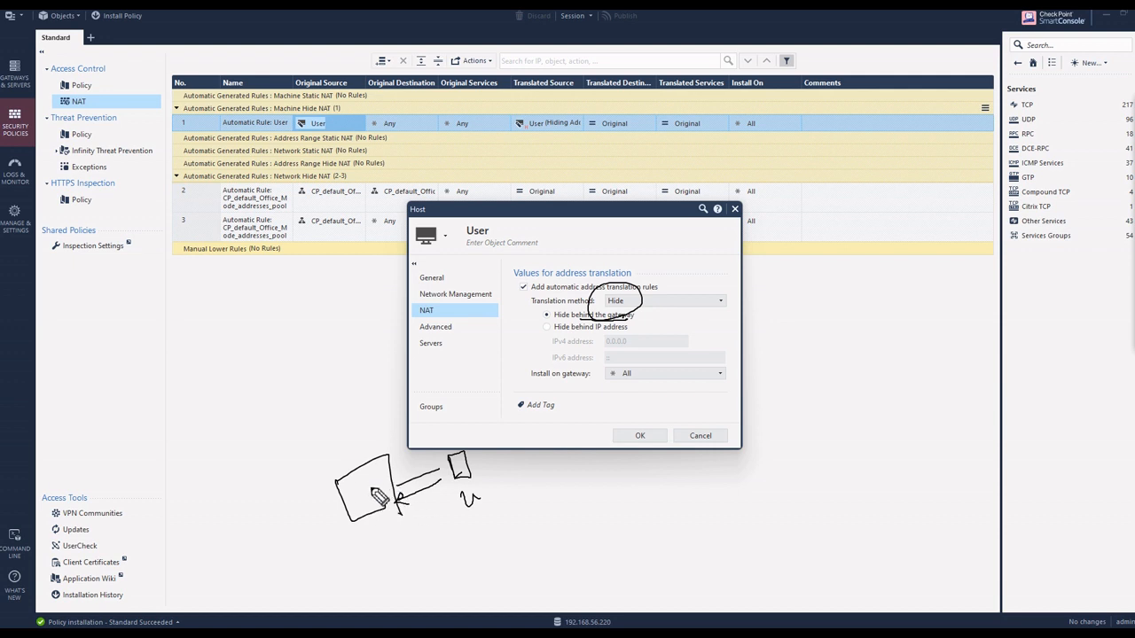
left_click_drag(338, 483, 350, 450)
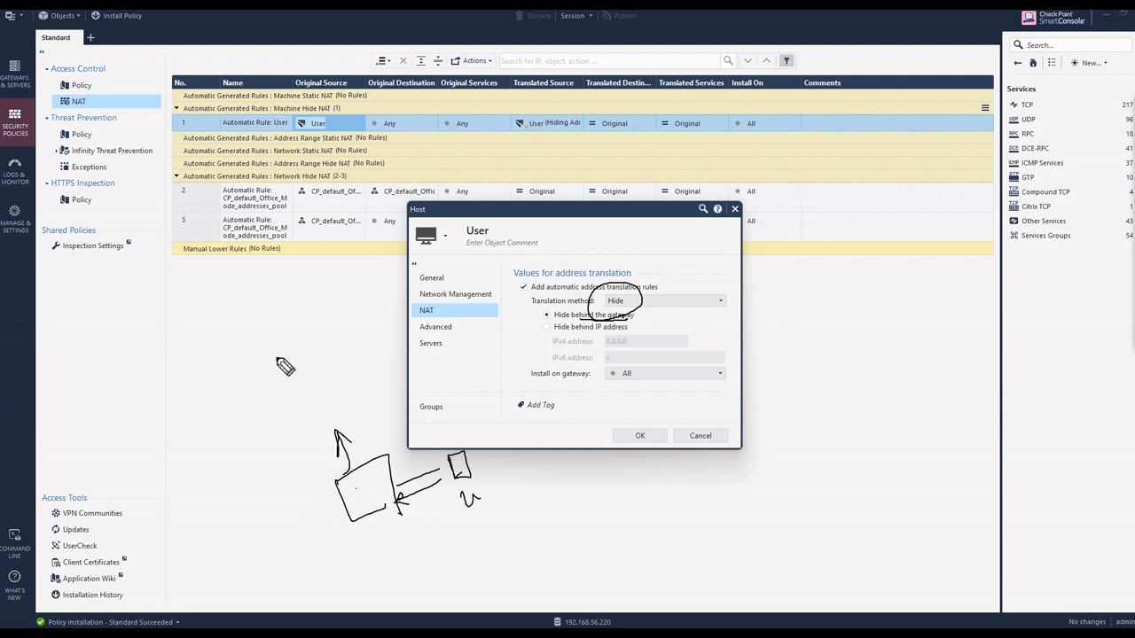
mouse_move(224, 423)
left_mouse_down()
mouse_move(233, 451)
mouse_move(238, 428)
mouse_move(244, 443)
mouse_move(303, 399)
mouse_move(379, 373)
left_mouse_up()
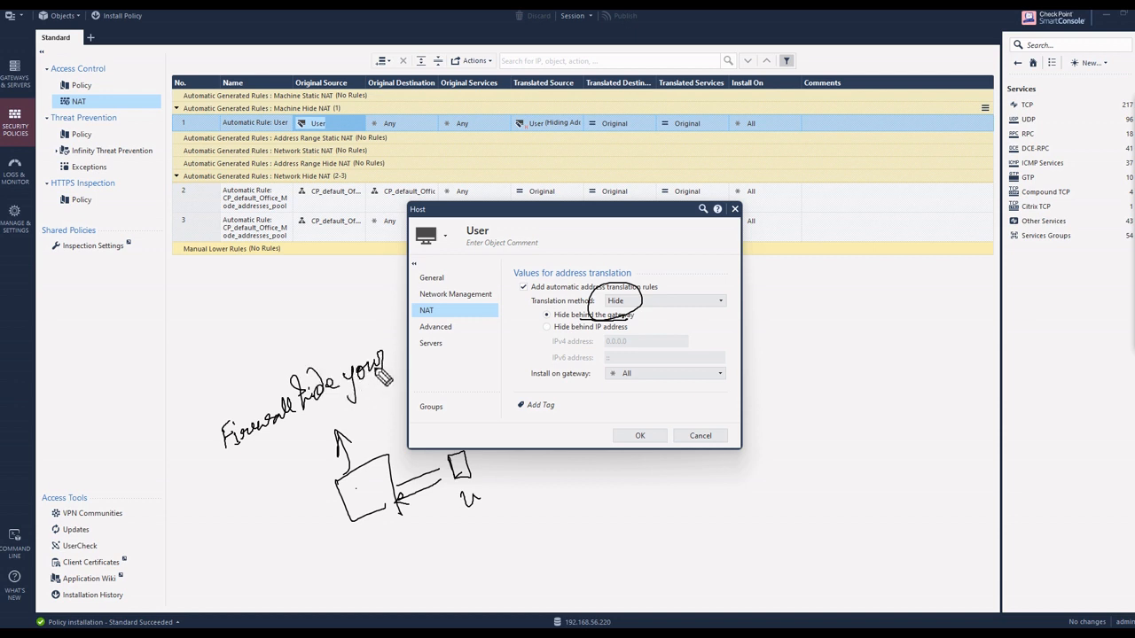
mouse_move(254, 454)
left_mouse_down()
mouse_move(312, 438)
mouse_move(348, 410)
left_mouse_up()
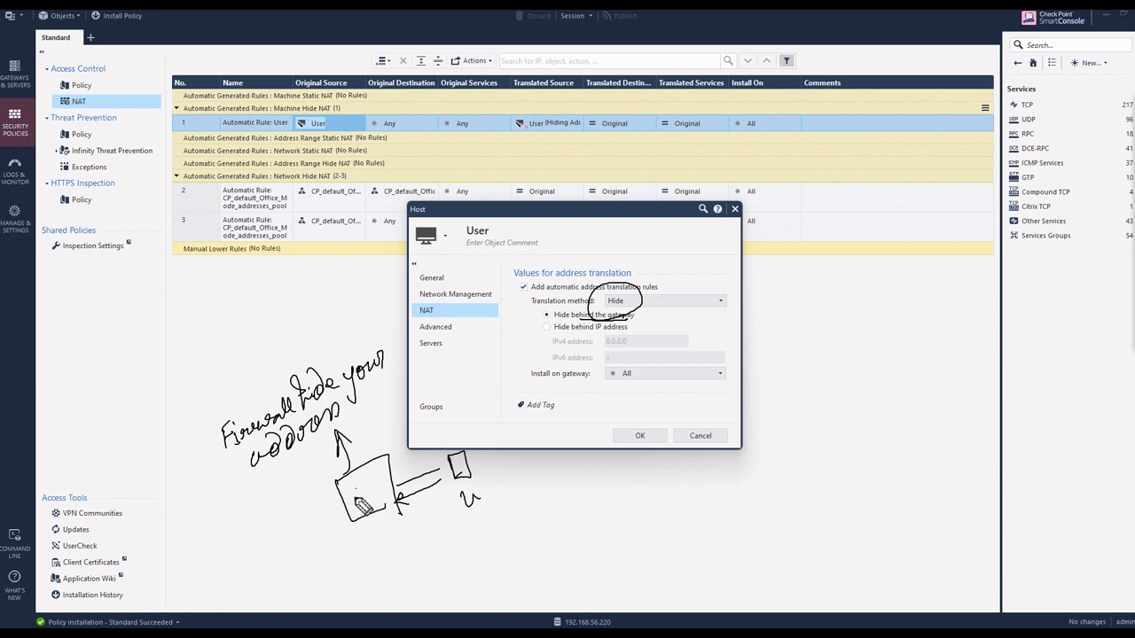
mouse_move(354, 503)
left_mouse_down()
mouse_move(258, 541)
mouse_move(335, 509)
left_mouse_up()
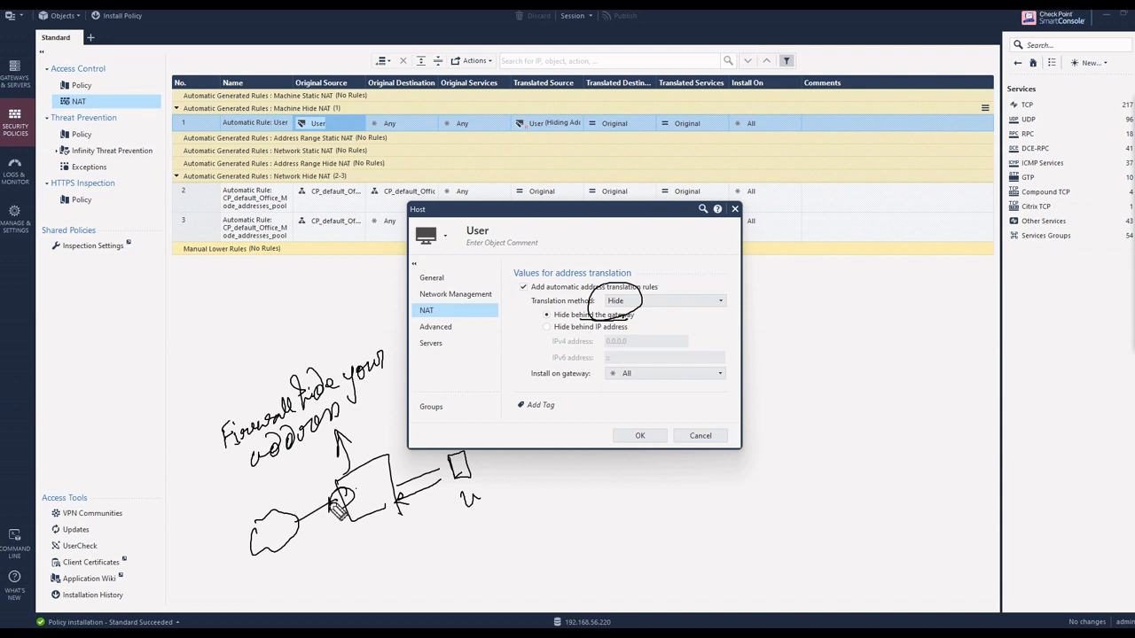
left_click_drag(330, 500, 328, 505)
left_click_drag(556, 320, 633, 317)
key("e")
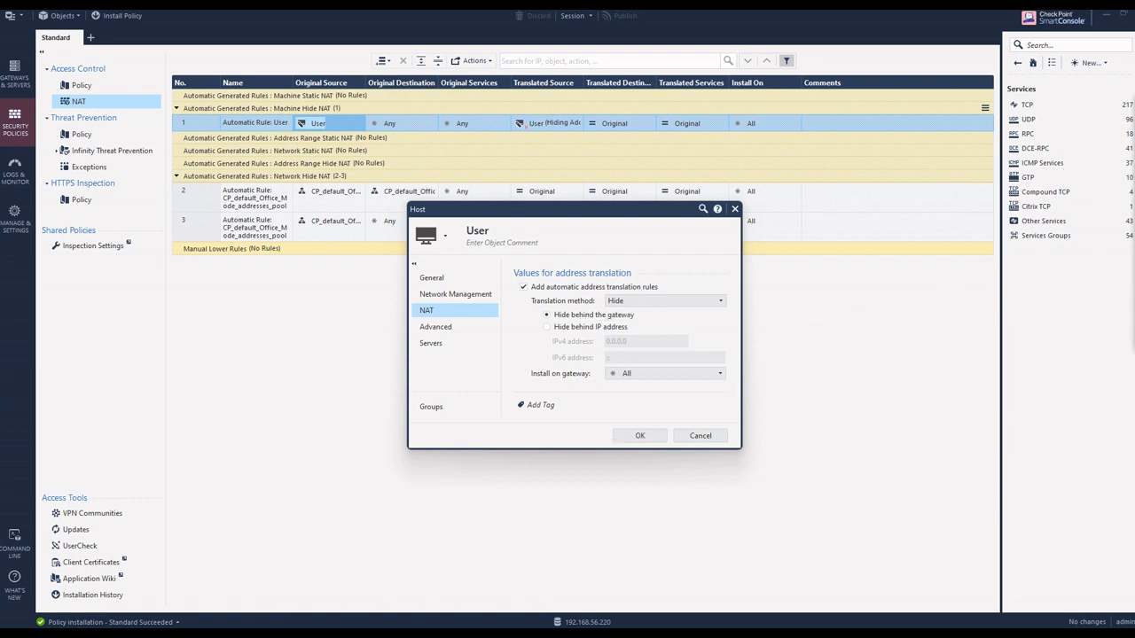
left_click(1134, 123)
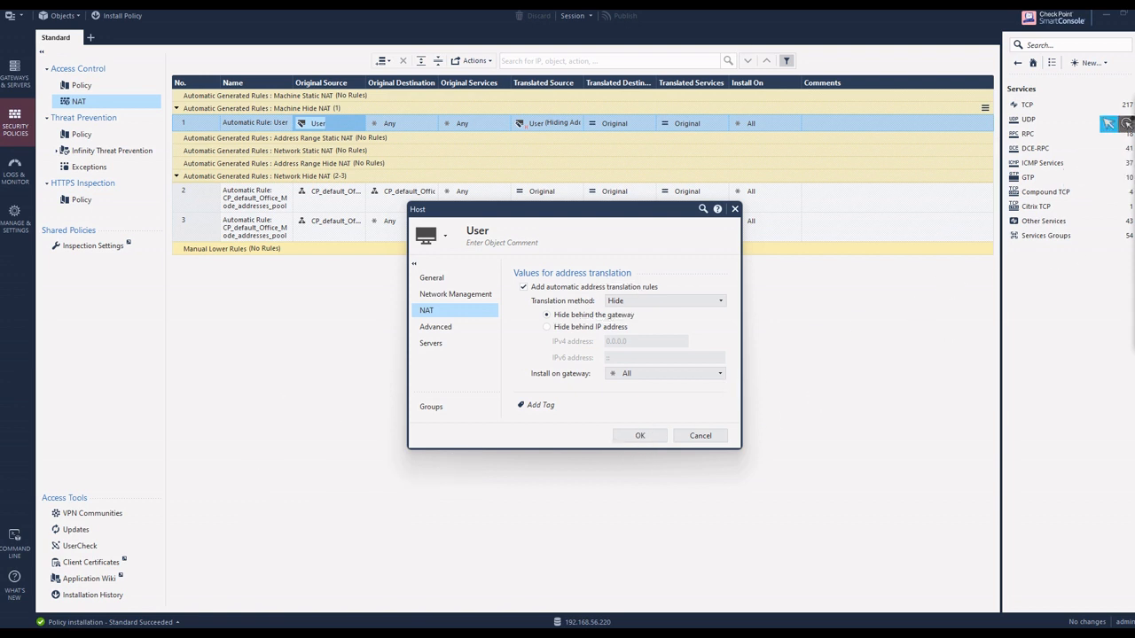
left_click(1109, 126)
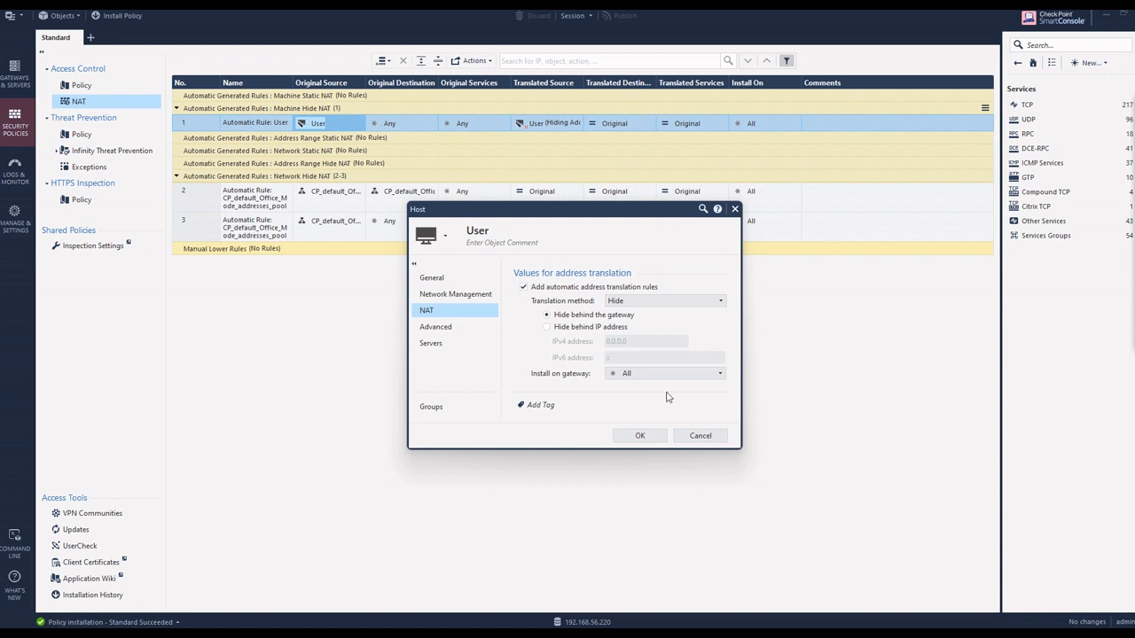
Step: Close the User host's settings and add an empty manual rule at the top of the NAT rulebase
left_click(649, 438)
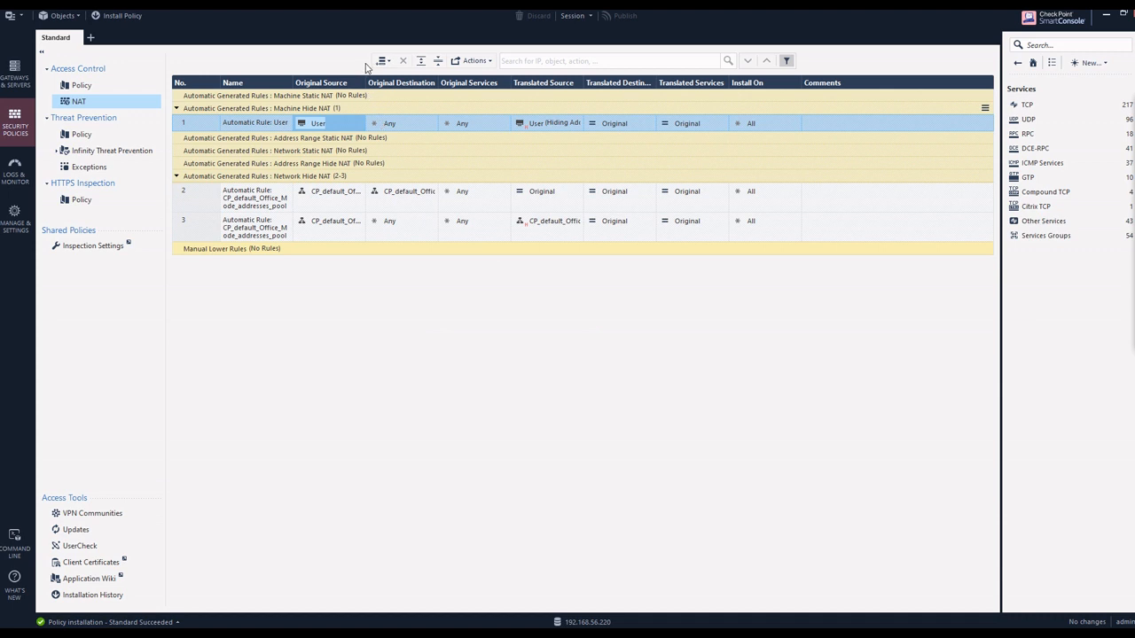
left_click(392, 64)
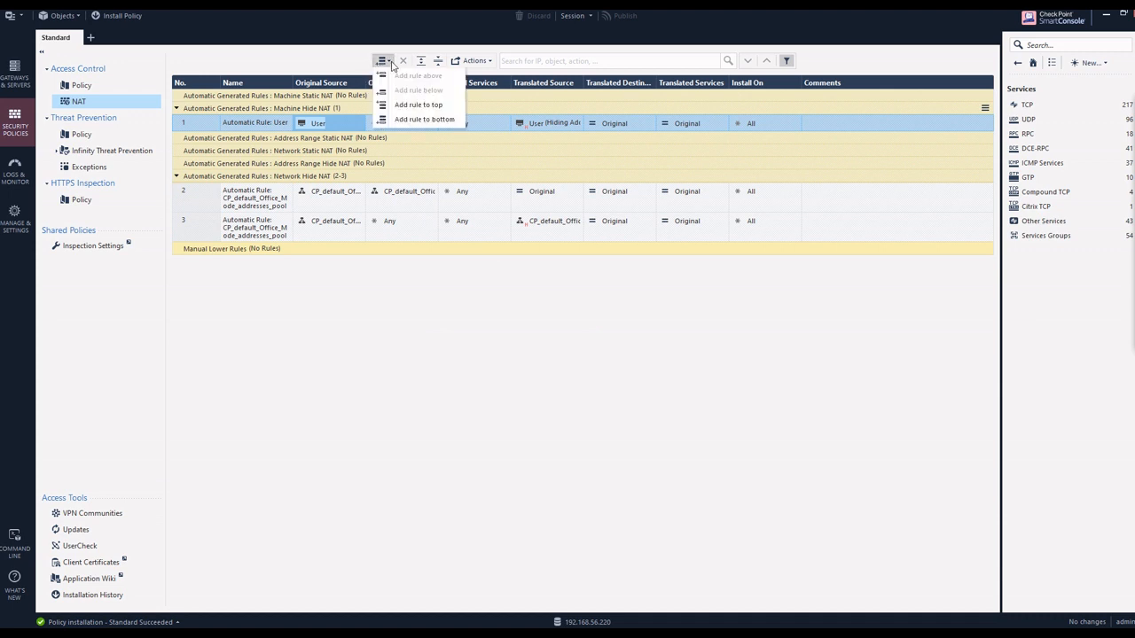
left_click(426, 107)
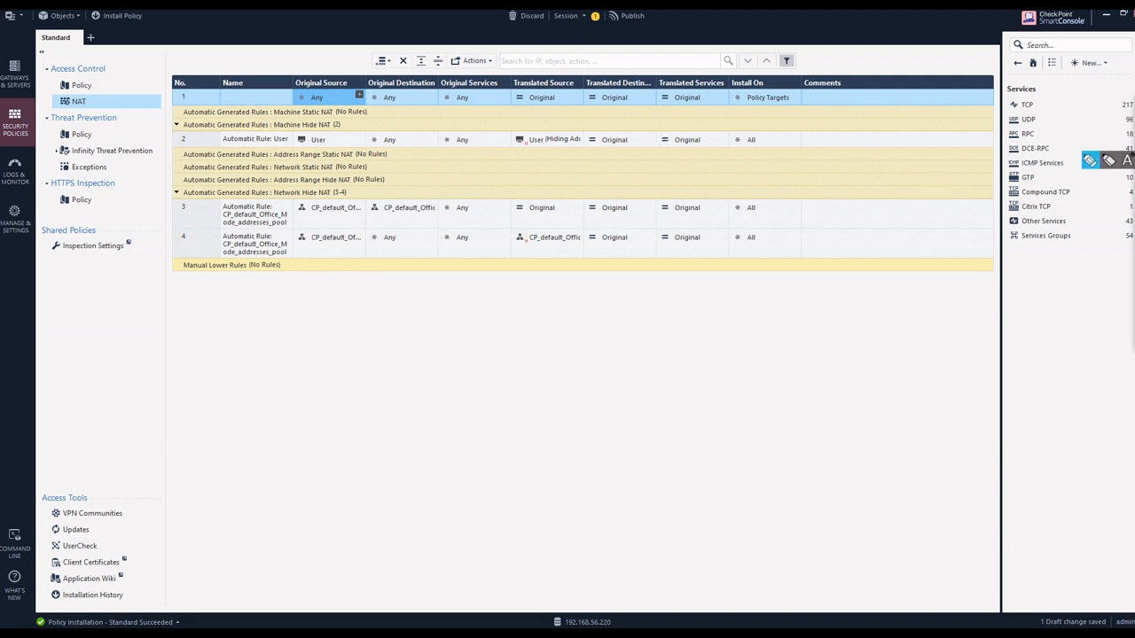
left_click(1096, 163)
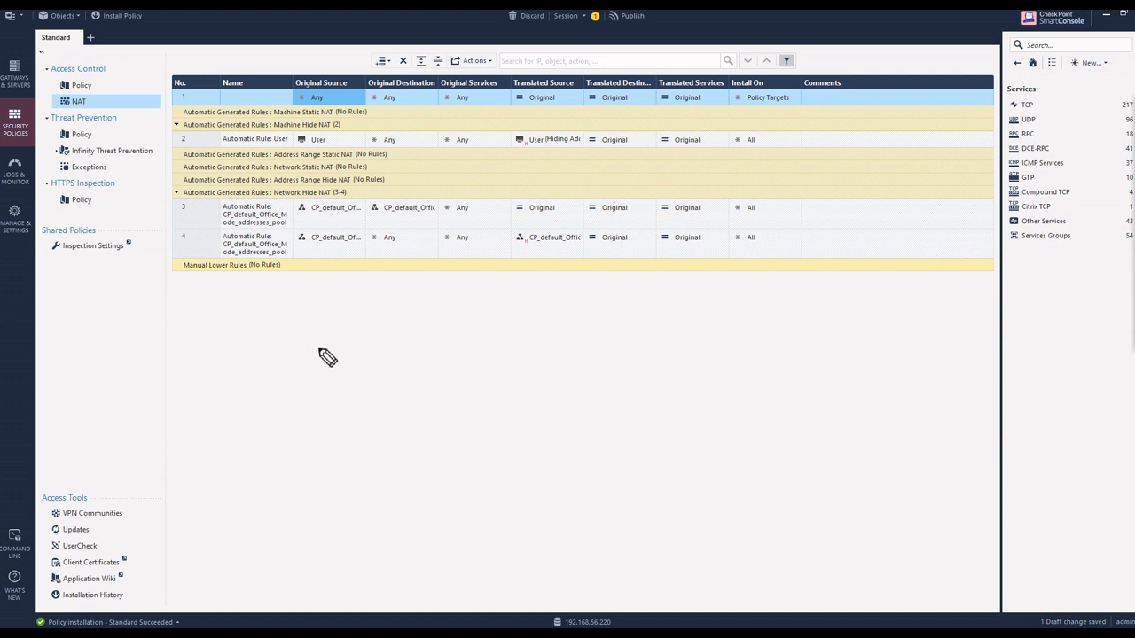
mouse_move(330, 347)
left_mouse_down()
mouse_move(330, 383)
mouse_move(362, 337)
mouse_move(387, 362)
mouse_move(376, 380)
mouse_move(508, 365)
mouse_move(505, 392)
mouse_move(516, 401)
mouse_move(584, 356)
mouse_move(614, 344)
mouse_move(624, 352)
left_mouse_up()
mouse_move(551, 403)
left_mouse_down()
mouse_move(544, 425)
mouse_move(606, 403)
mouse_move(628, 371)
left_mouse_up()
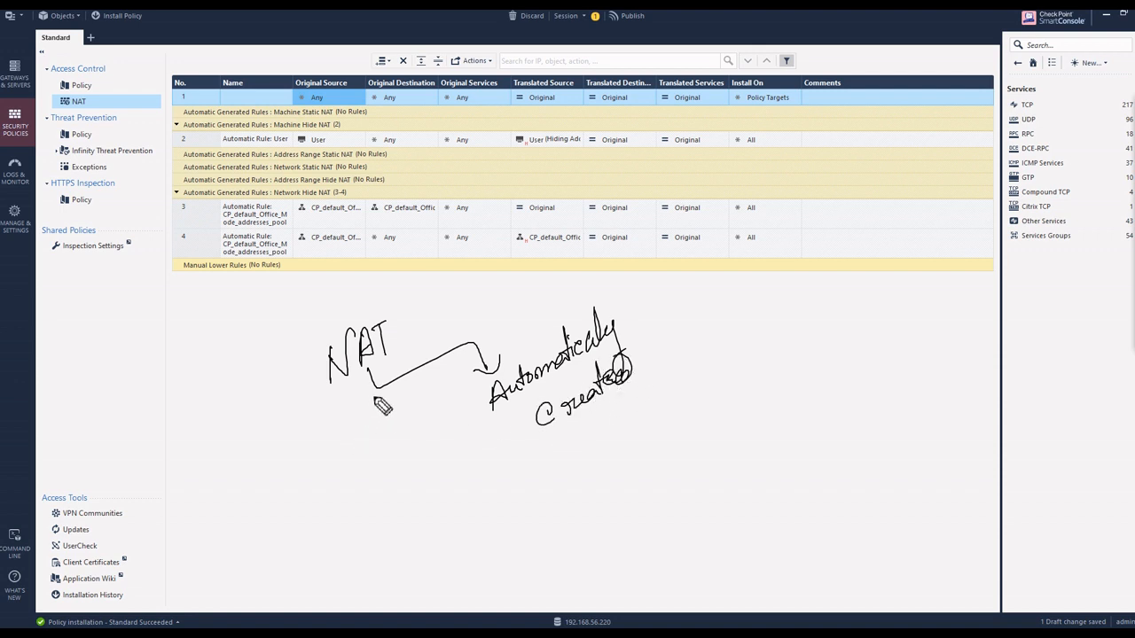
mouse_move(592, 429)
left_mouse_down()
mouse_move(624, 432)
mouse_move(646, 410)
left_mouse_up()
mouse_move(381, 394)
left_mouse_down()
mouse_move(337, 424)
mouse_move(310, 474)
mouse_move(336, 457)
left_mouse_up()
mouse_move(304, 514)
left_mouse_down()
mouse_move(307, 531)
mouse_move(375, 517)
mouse_move(418, 465)
mouse_move(441, 498)
left_mouse_up()
mouse_move(348, 554)
left_mouse_down()
mouse_move(356, 569)
mouse_move(395, 536)
mouse_move(406, 504)
mouse_move(444, 514)
mouse_move(434, 479)
left_mouse_up()
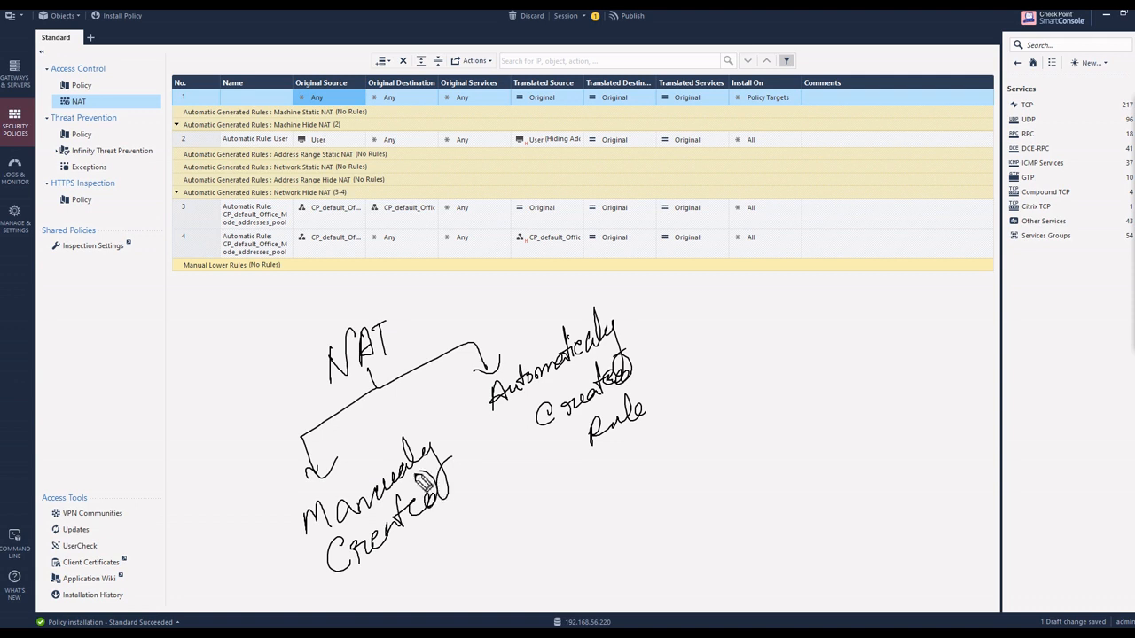
left_click_drag(422, 550, 491, 507)
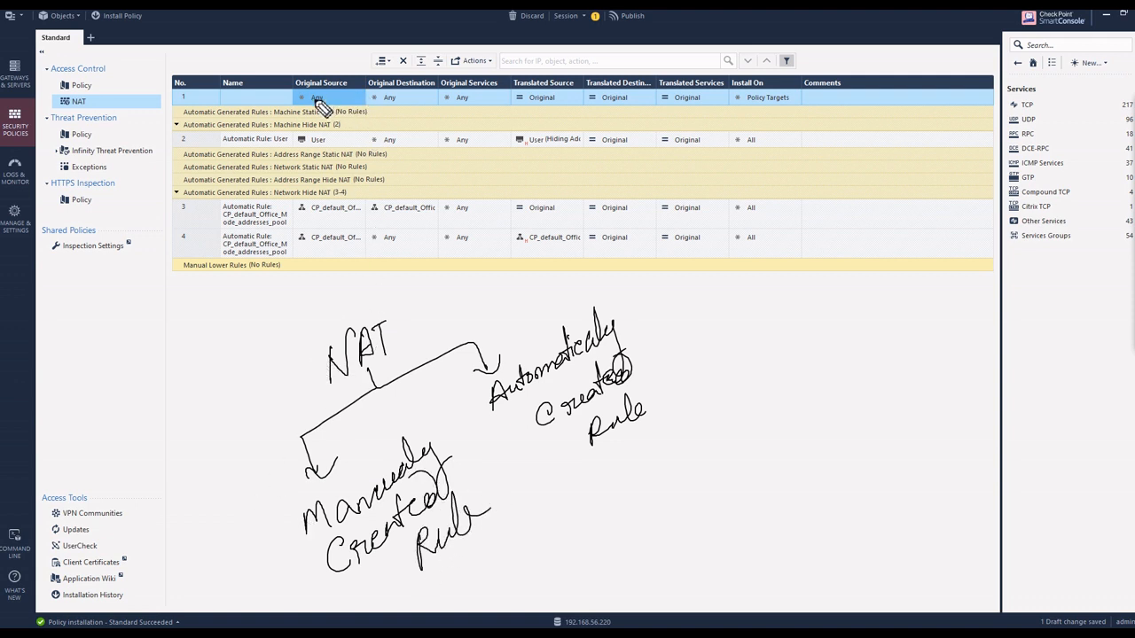
left_click_drag(313, 97, 328, 92)
left_click_drag(325, 144, 346, 135)
mouse_move(682, 321)
left_mouse_down()
mouse_move(723, 354)
mouse_move(769, 319)
left_mouse_up()
mouse_move(700, 359)
left_mouse_down()
mouse_move(705, 421)
mouse_move(723, 426)
mouse_move(749, 401)
mouse_move(736, 448)
mouse_move(798, 383)
mouse_move(822, 371)
mouse_move(834, 379)
mouse_move(824, 348)
mouse_move(865, 371)
left_mouse_up()
mouse_move(747, 418)
left_mouse_down()
mouse_move(832, 436)
mouse_move(860, 399)
mouse_move(877, 439)
mouse_move(886, 390)
mouse_move(877, 462)
left_mouse_up()
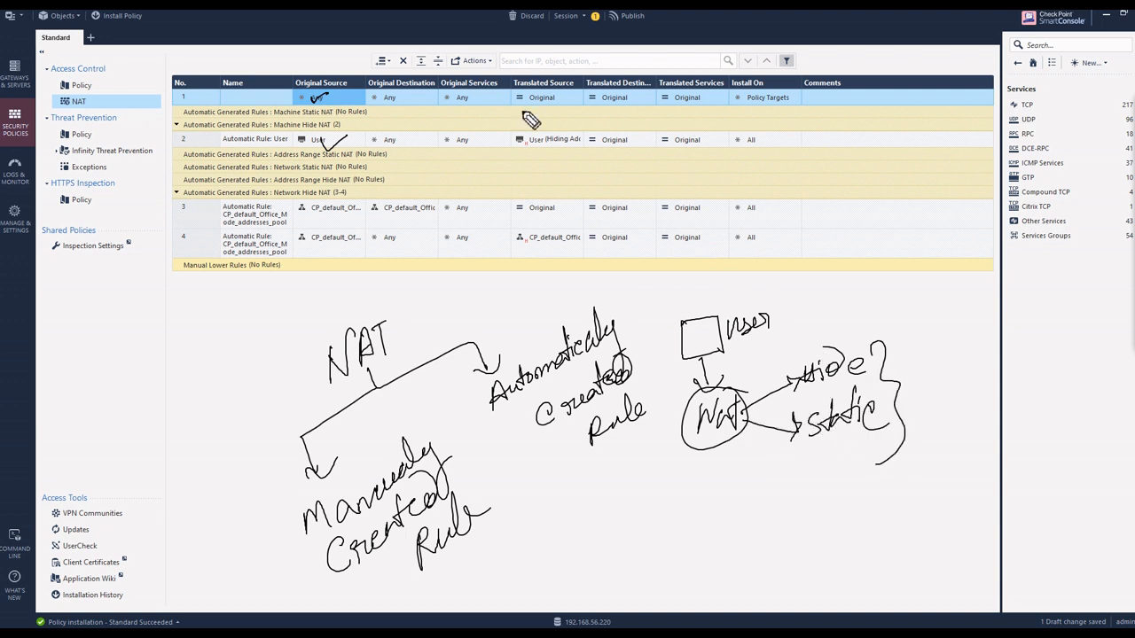
mouse_move(359, 135)
left_mouse_down()
mouse_move(373, 148)
mouse_move(403, 124)
left_mouse_up()
mouse_move(312, 337)
left_mouse_down()
mouse_move(323, 309)
mouse_move(312, 350)
left_mouse_up()
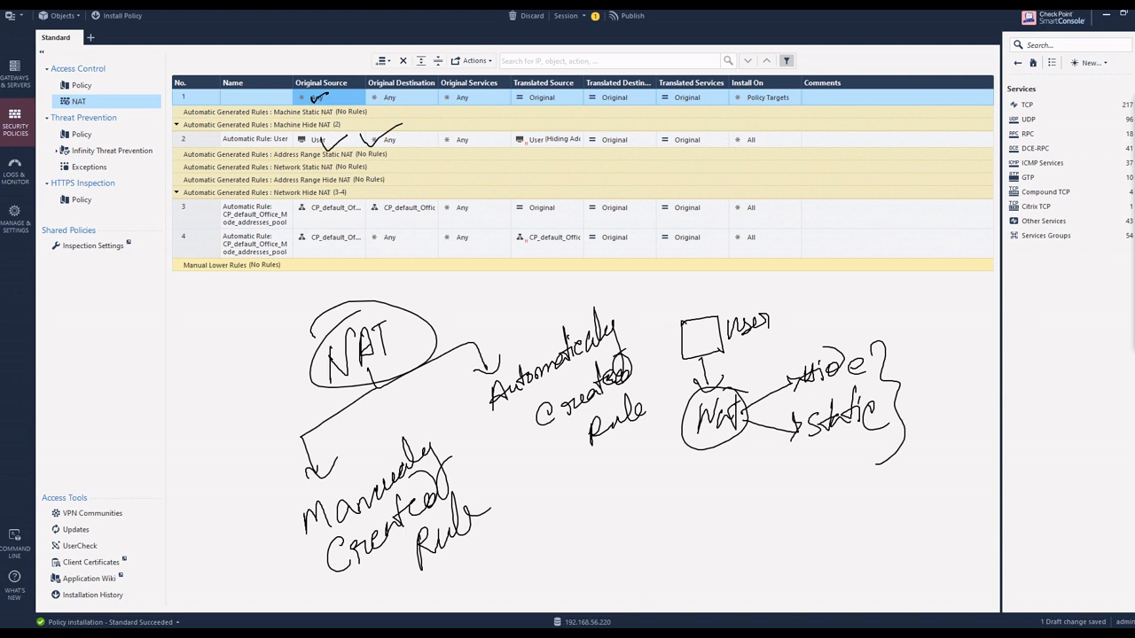
key("Escape")
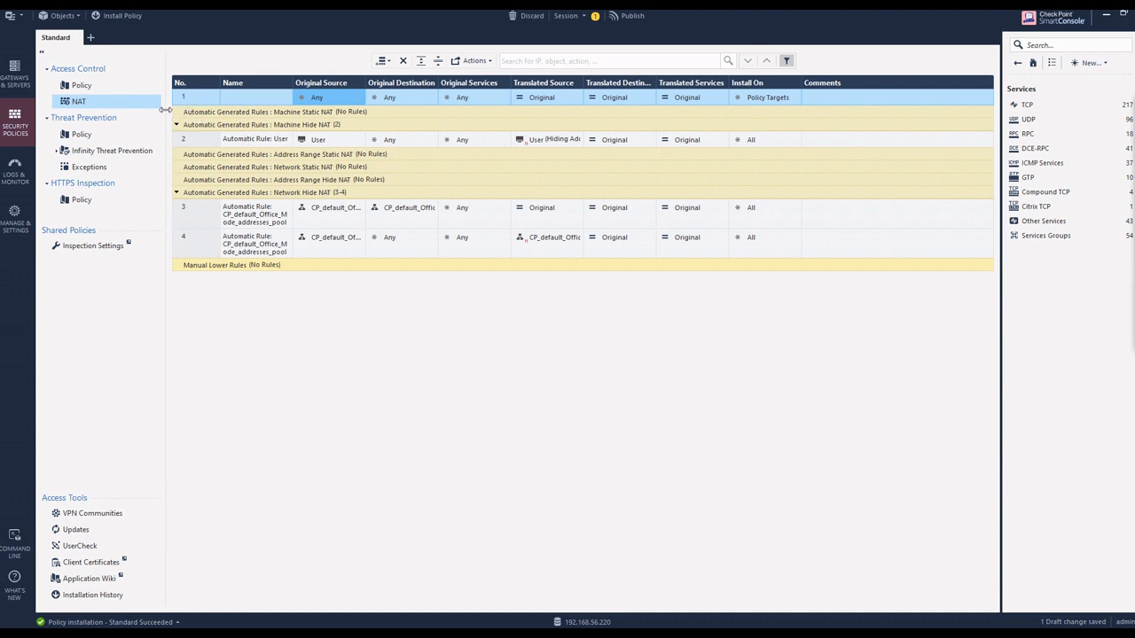
Step: Open the User host from the Internet rule in the access control policy and show its address translation settings
left_click(78, 86)
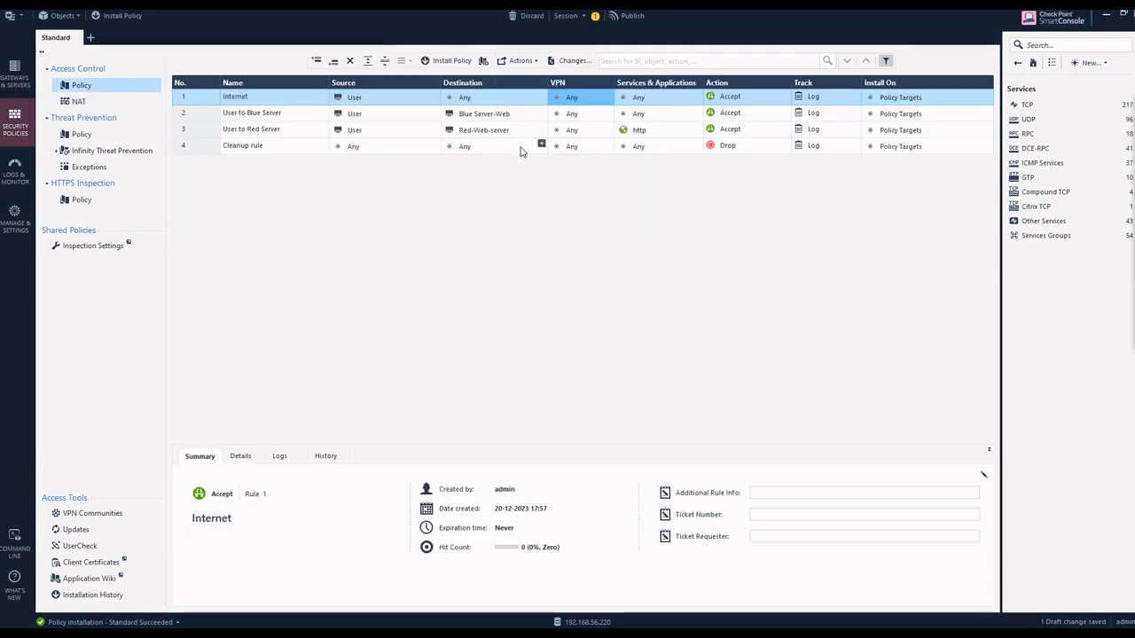
double_click(355, 98)
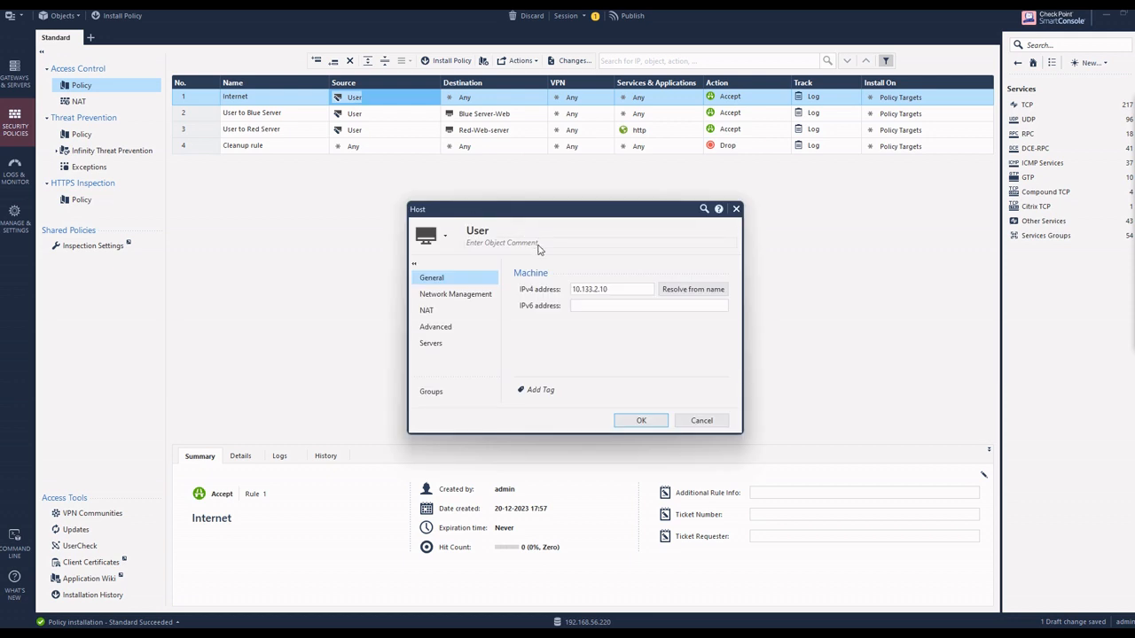
left_click(426, 309)
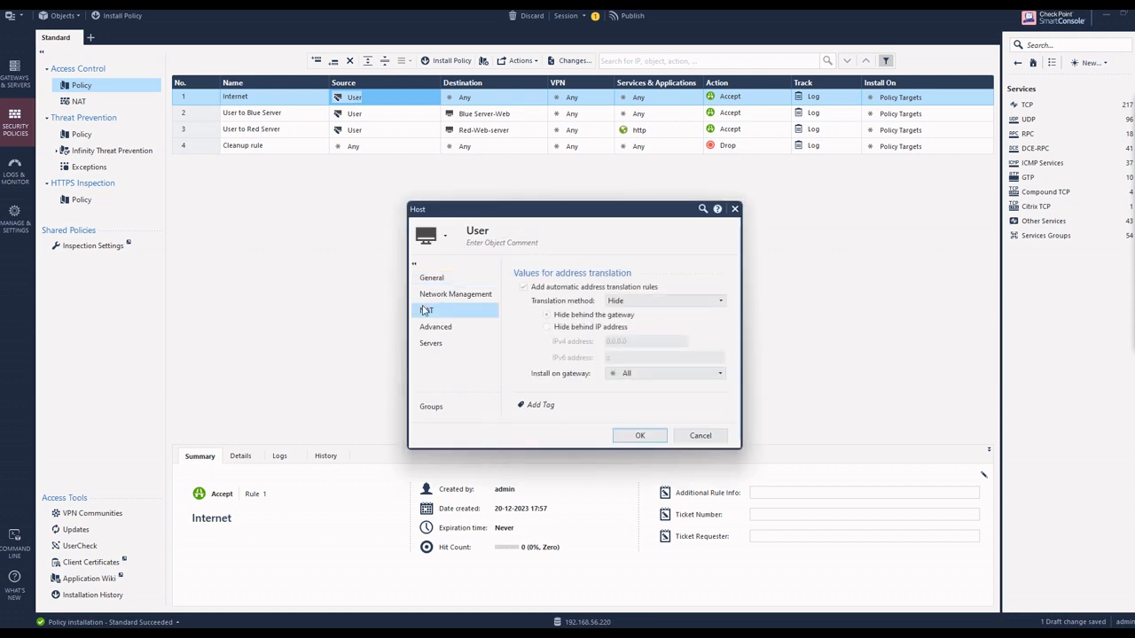
left_click(577, 327)
left_click(638, 339)
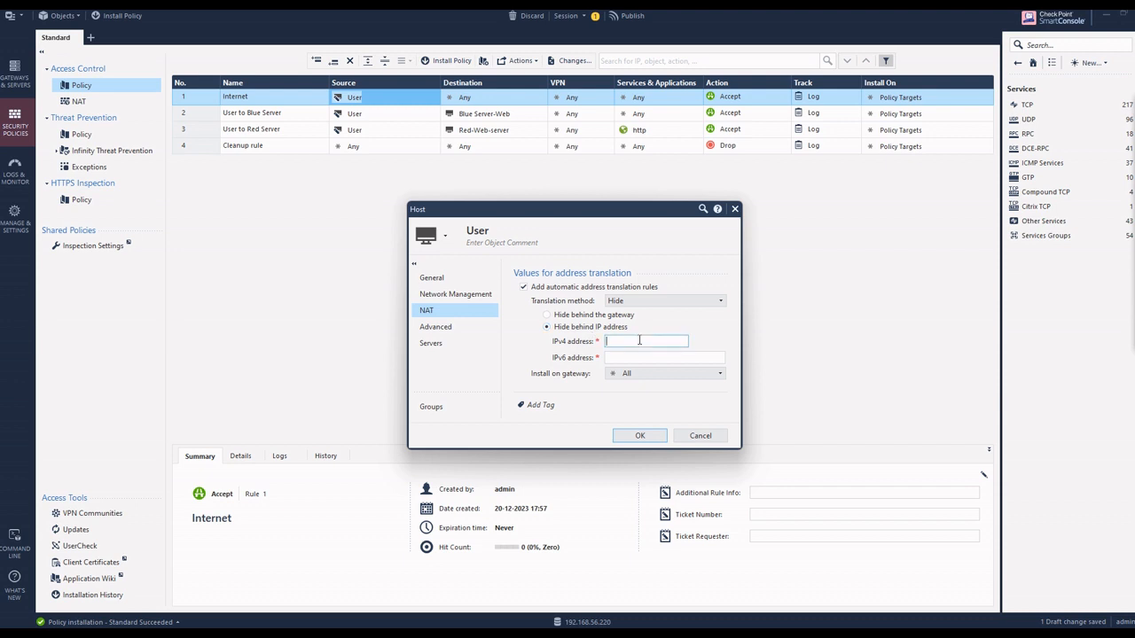
left_click(577, 316)
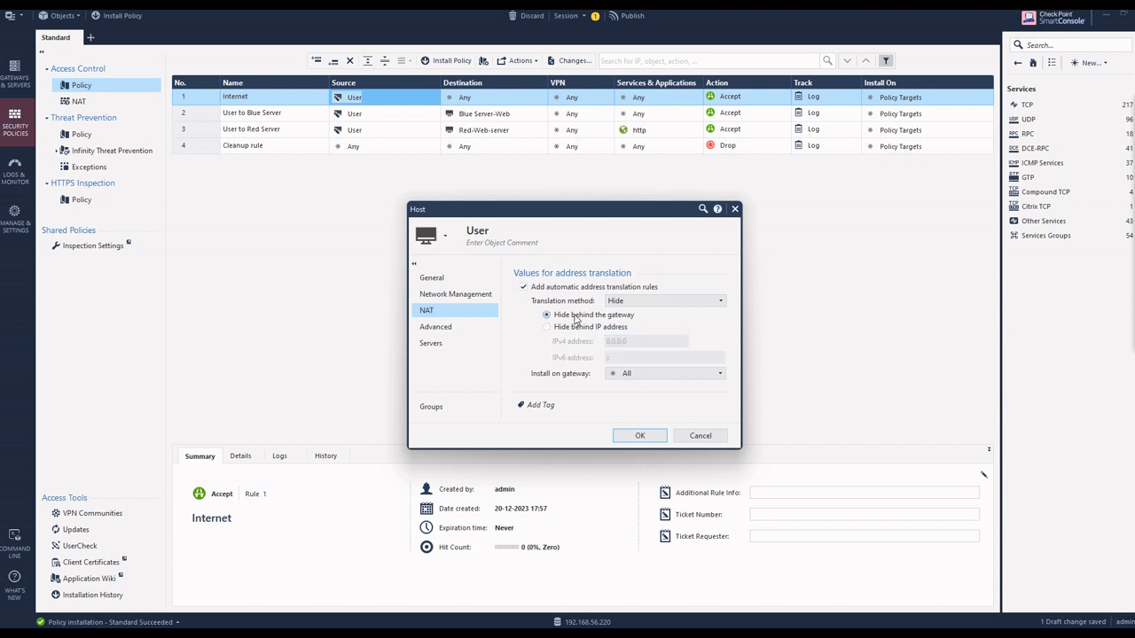
Step: Set the User host's translation method to Static with the IPv4 address 10.199.199.20 and save the host
left_click(684, 302)
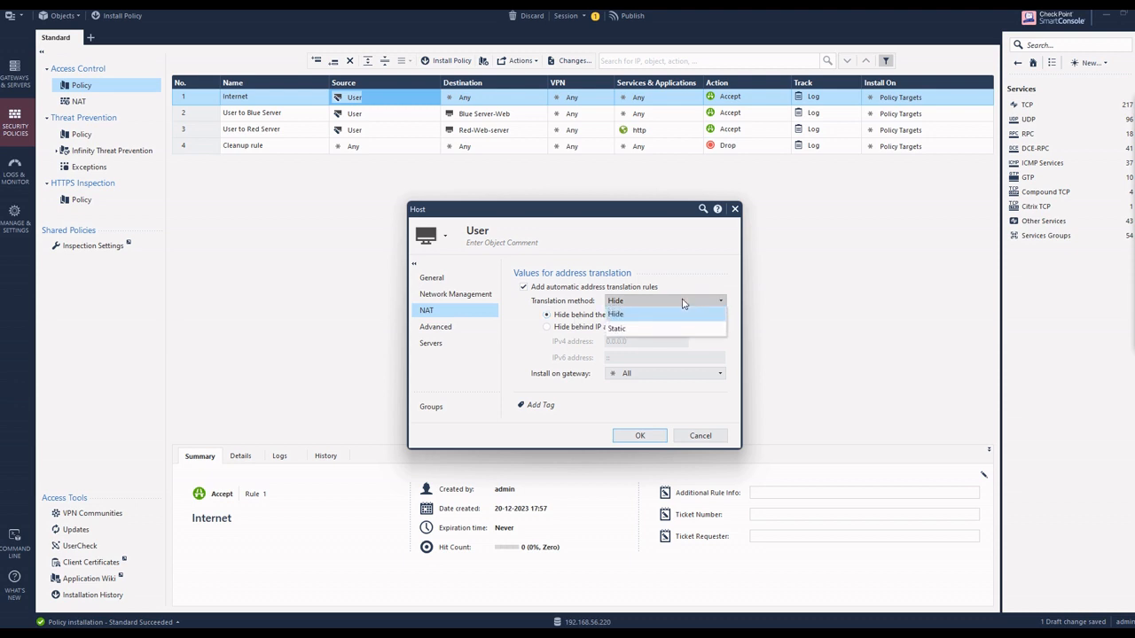
left_click(632, 330)
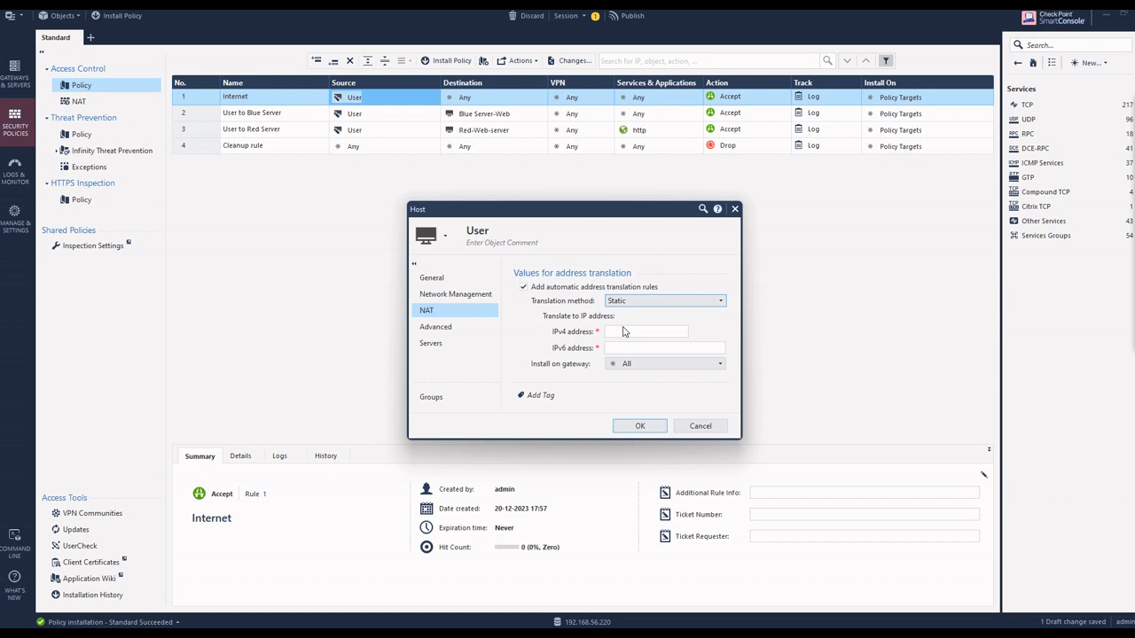
left_click(623, 332)
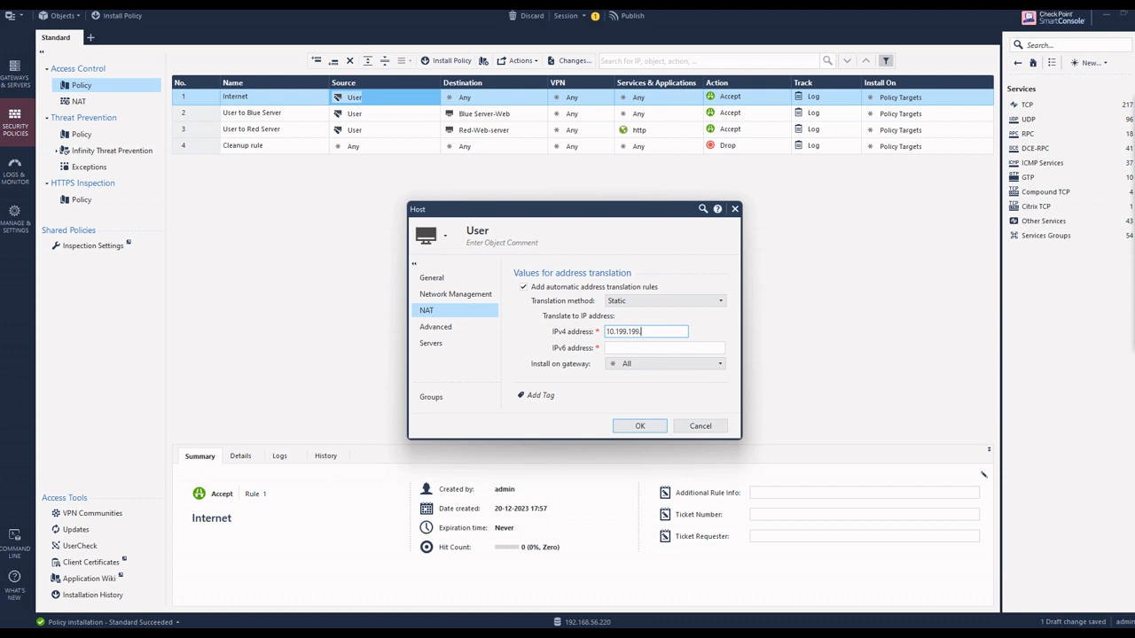
left_click(625, 426)
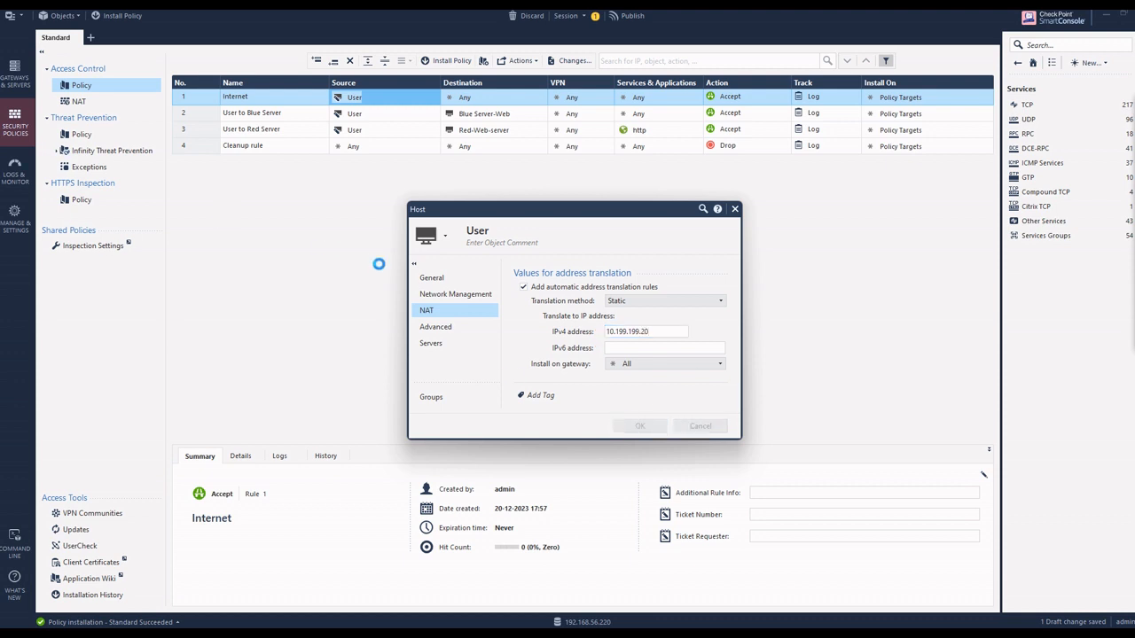
Step: Review the User host's automatic static NAT rules and delete the empty manual rule above them
left_click(73, 101)
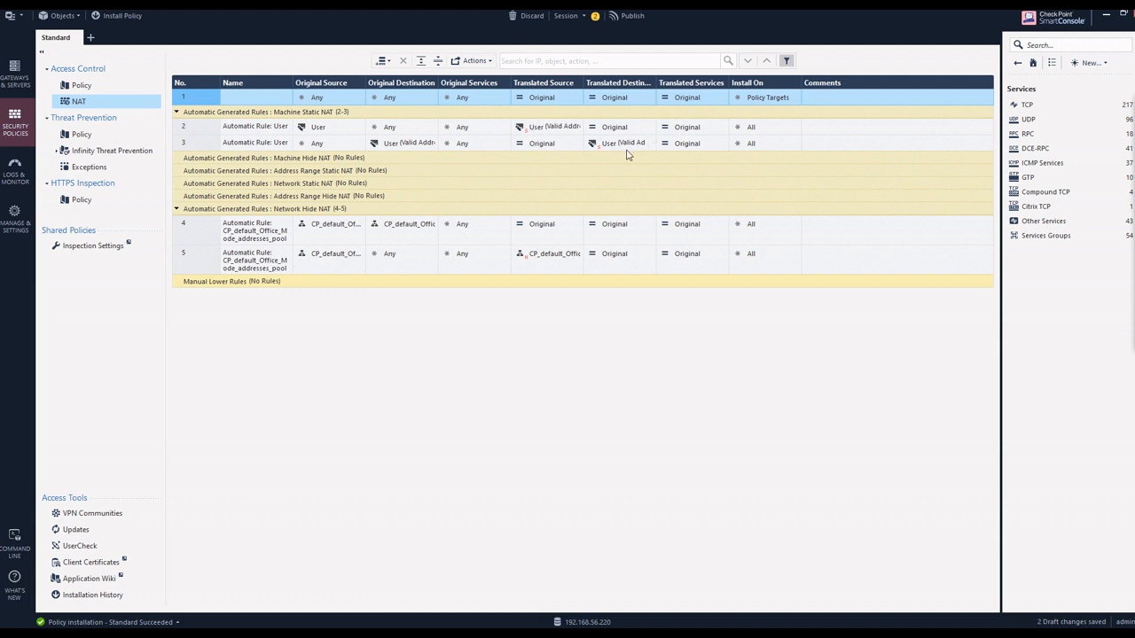
mouse_move(630, 146)
right_click(214, 102)
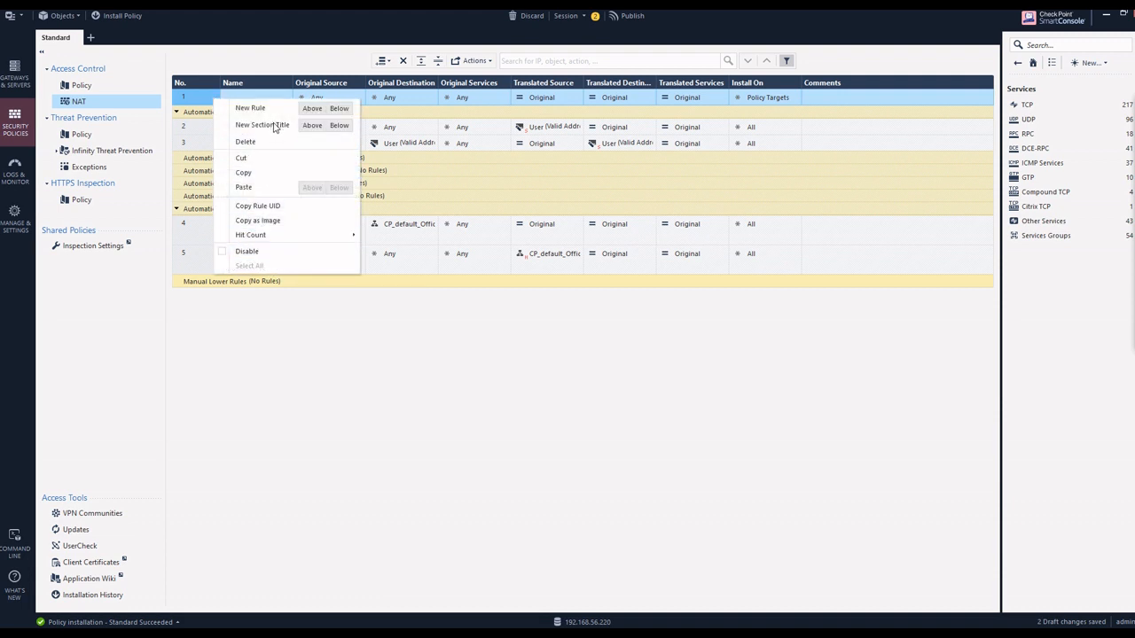
left_click(248, 142)
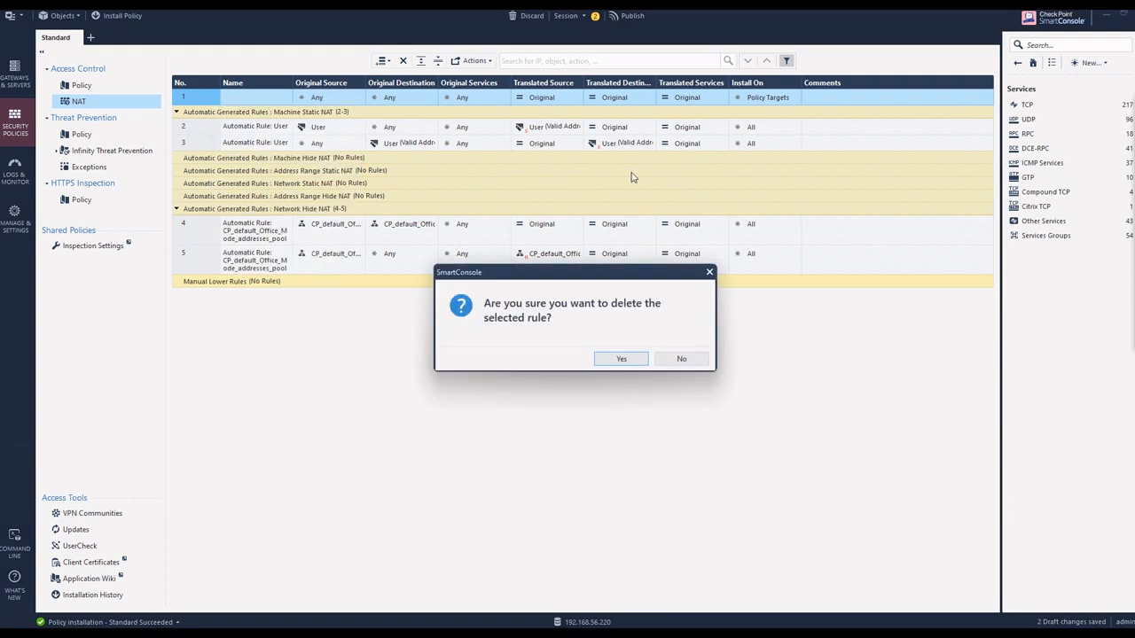
left_click(622, 358)
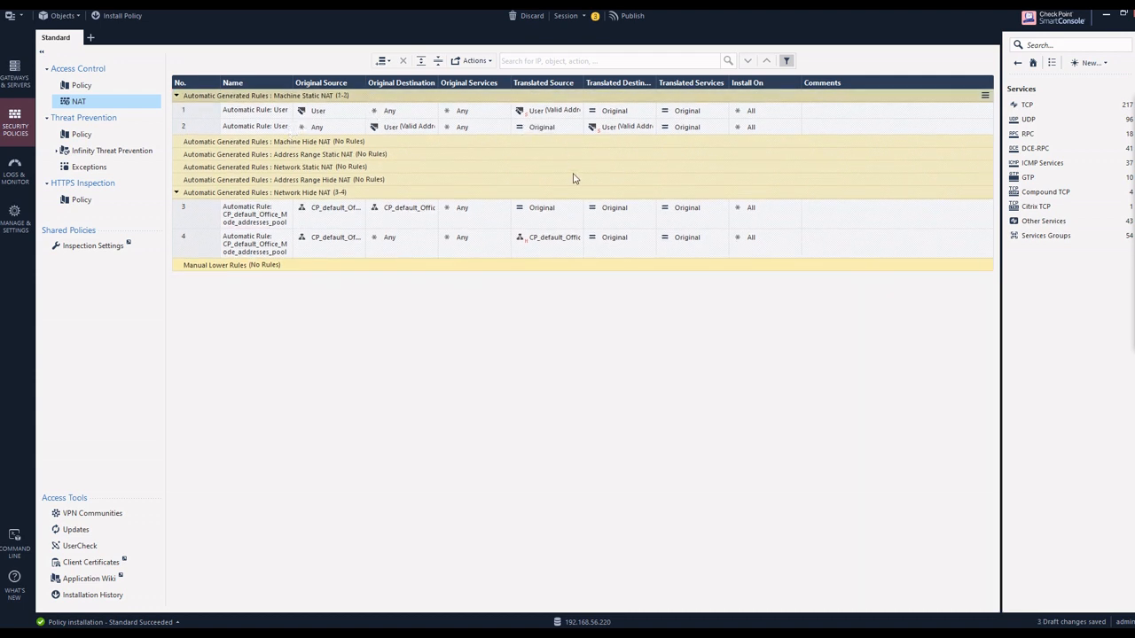
left_click(1128, 165)
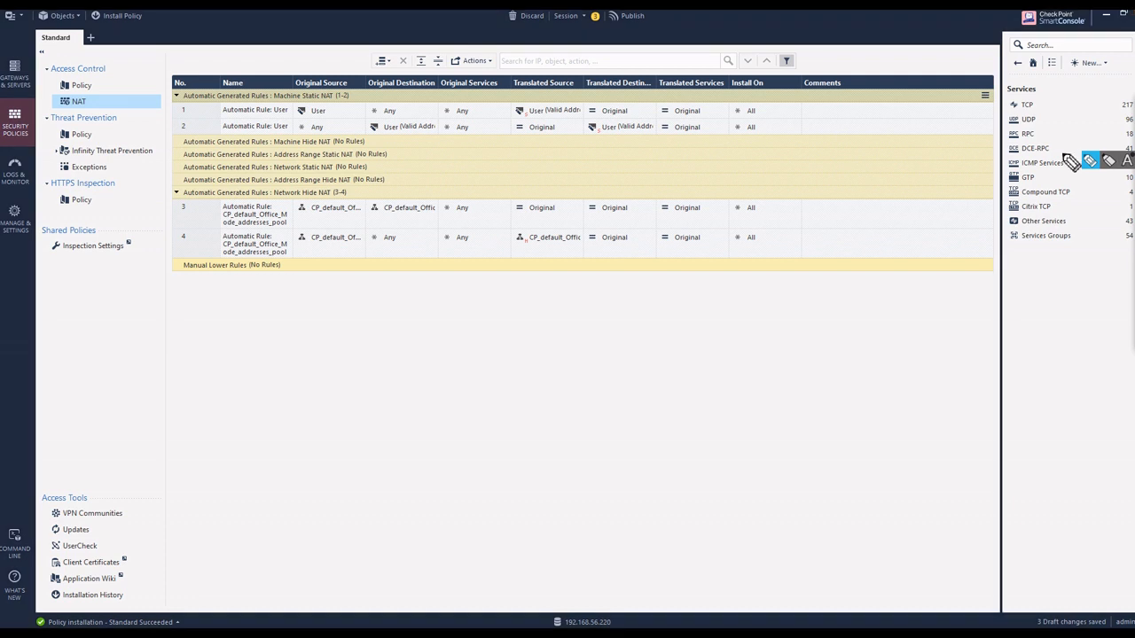
left_click(1090, 161)
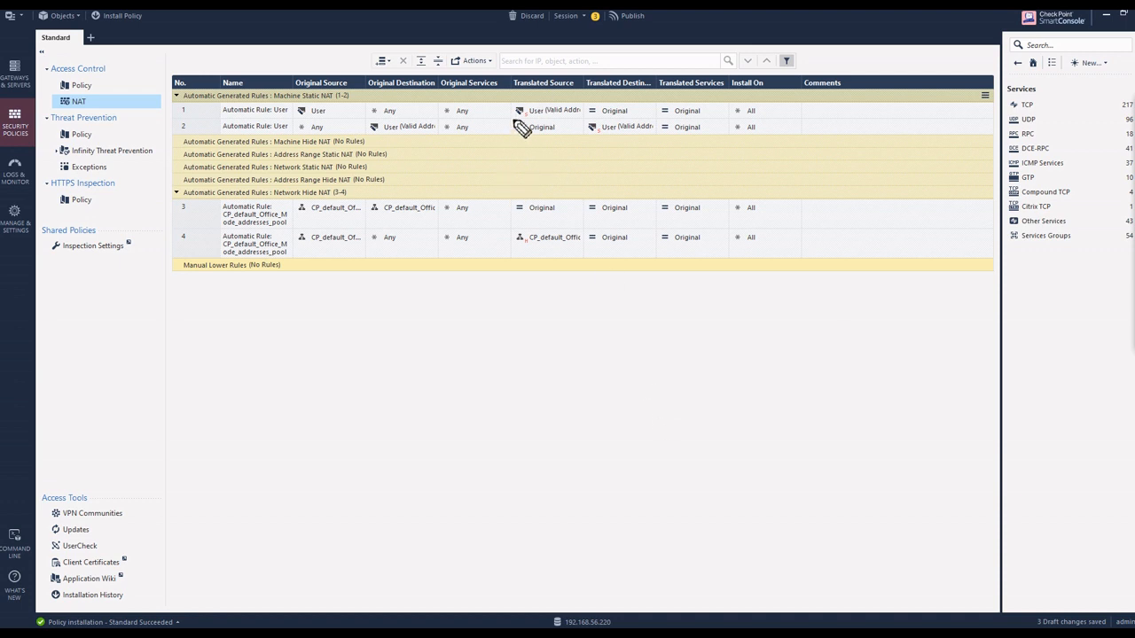
left_click_drag(522, 118, 532, 113)
mouse_move(514, 324)
left_mouse_down()
mouse_move(511, 314)
mouse_move(519, 322)
left_mouse_up()
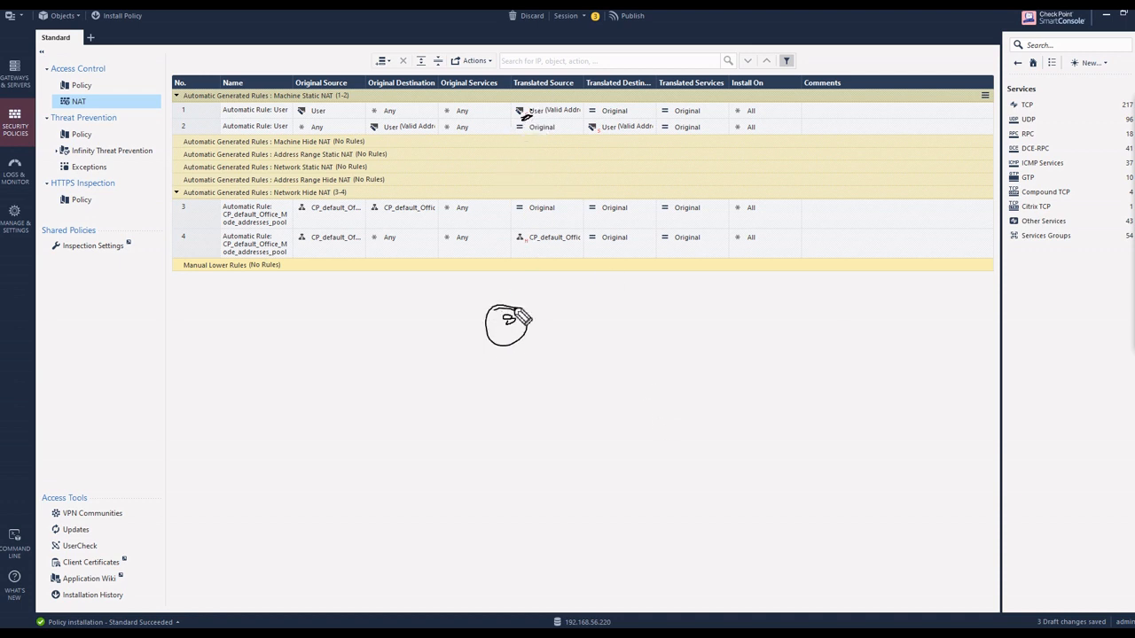
left_click_drag(596, 140, 594, 144)
key("Escape")
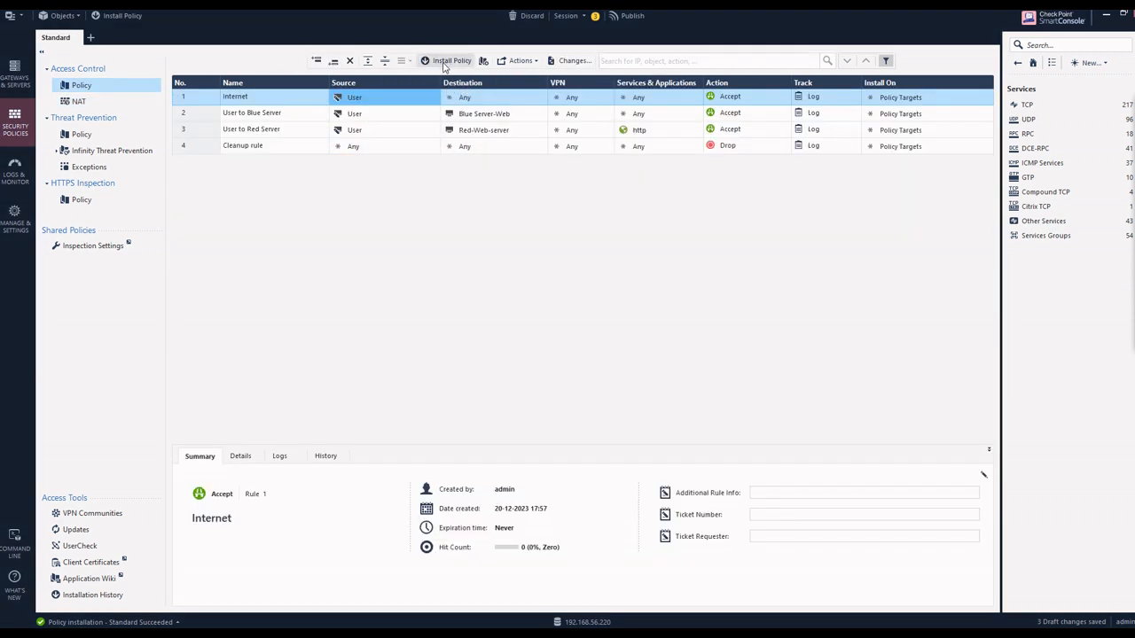
Step: Publish the session changes and install the Standard policy from the access control rulebase
left_click(446, 61)
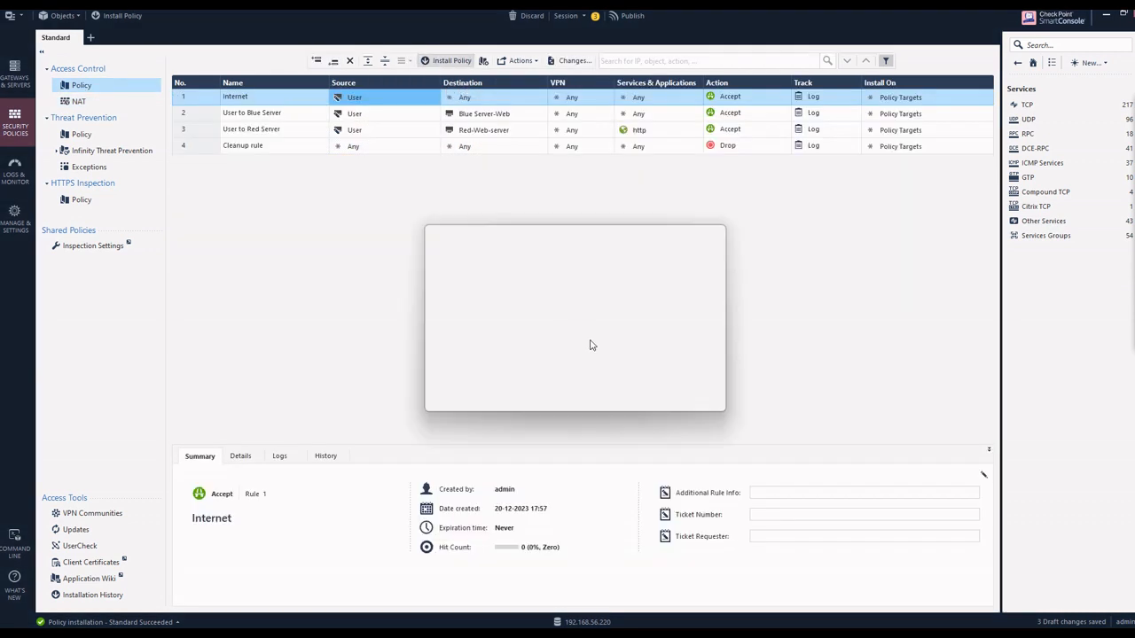
left_click(644, 403)
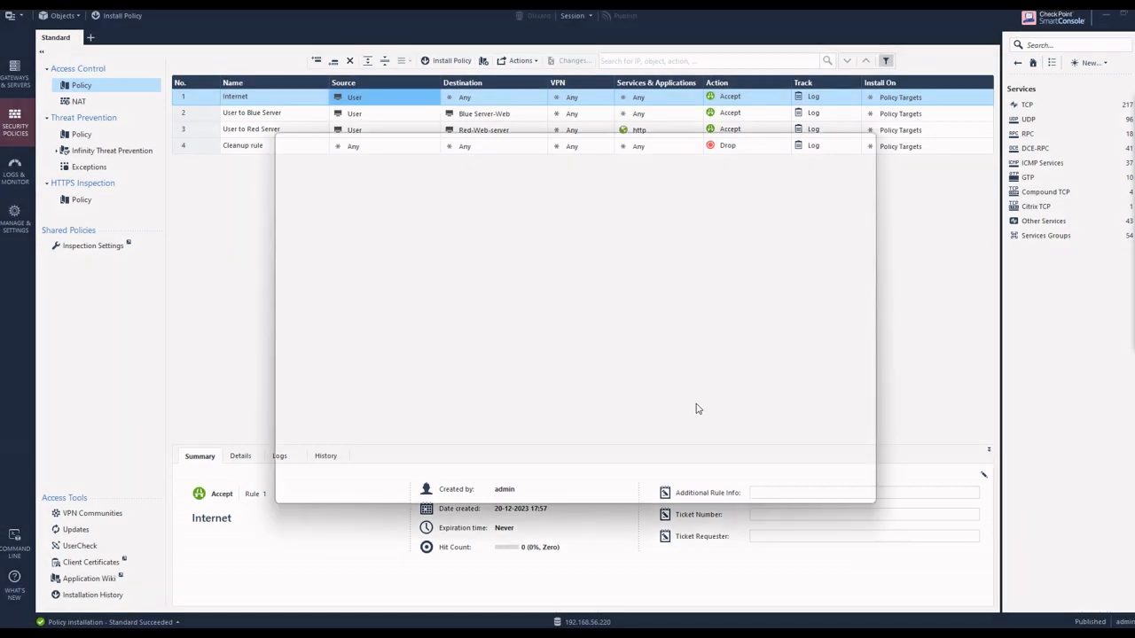
left_click(764, 493)
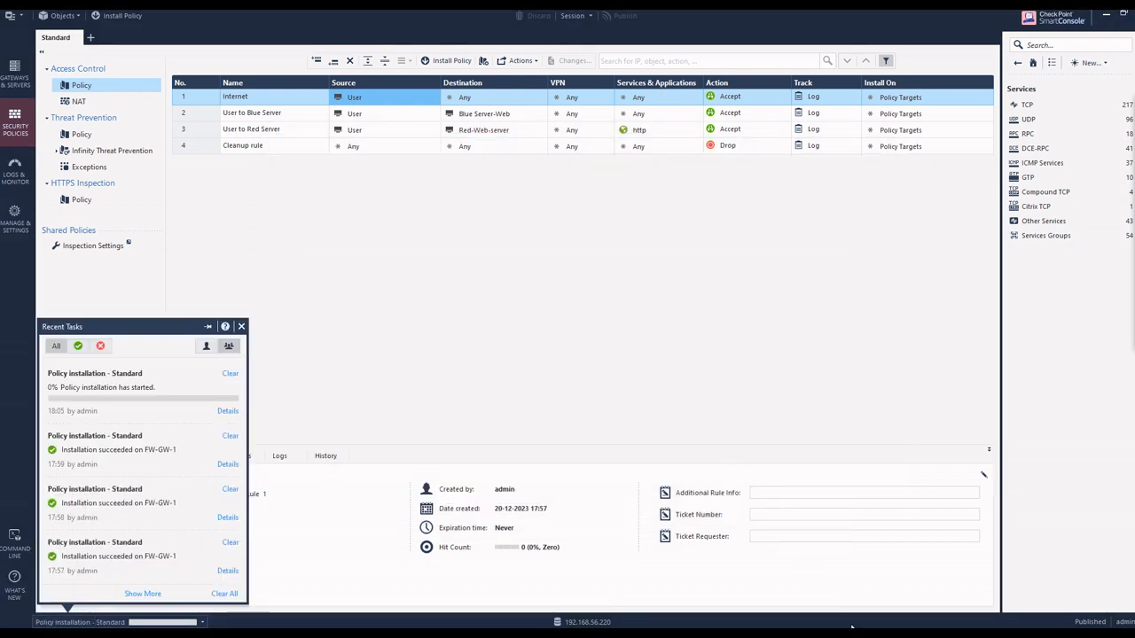
Step: Switch to the User virtual machine's QEMU console and unlock its desktop session with the account password
mouse_move(913, 614)
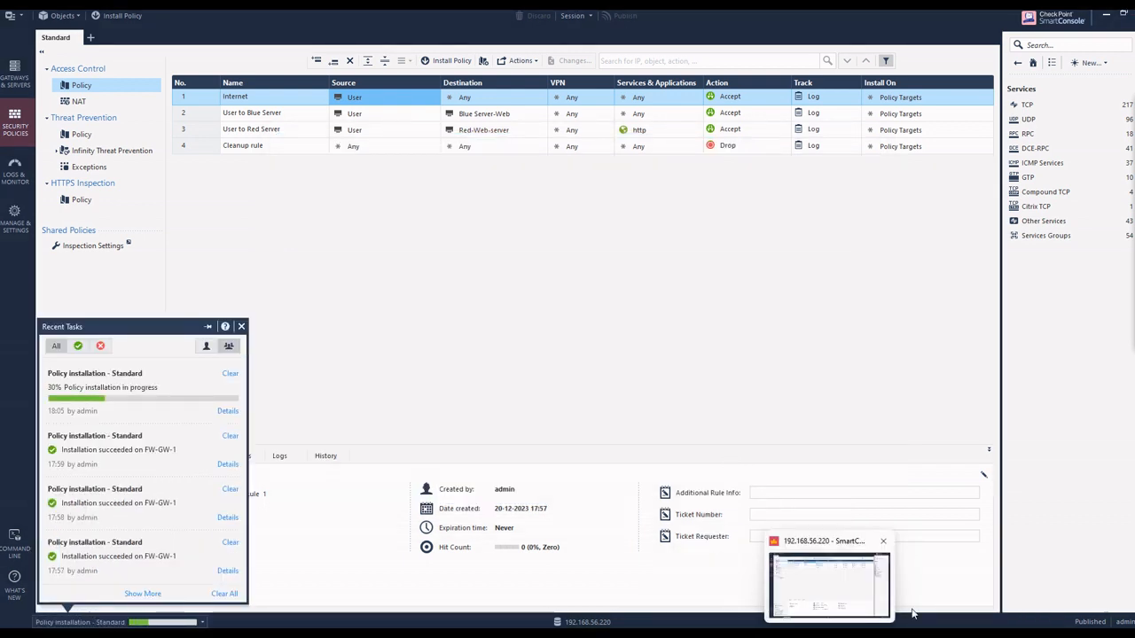
left_click(853, 633)
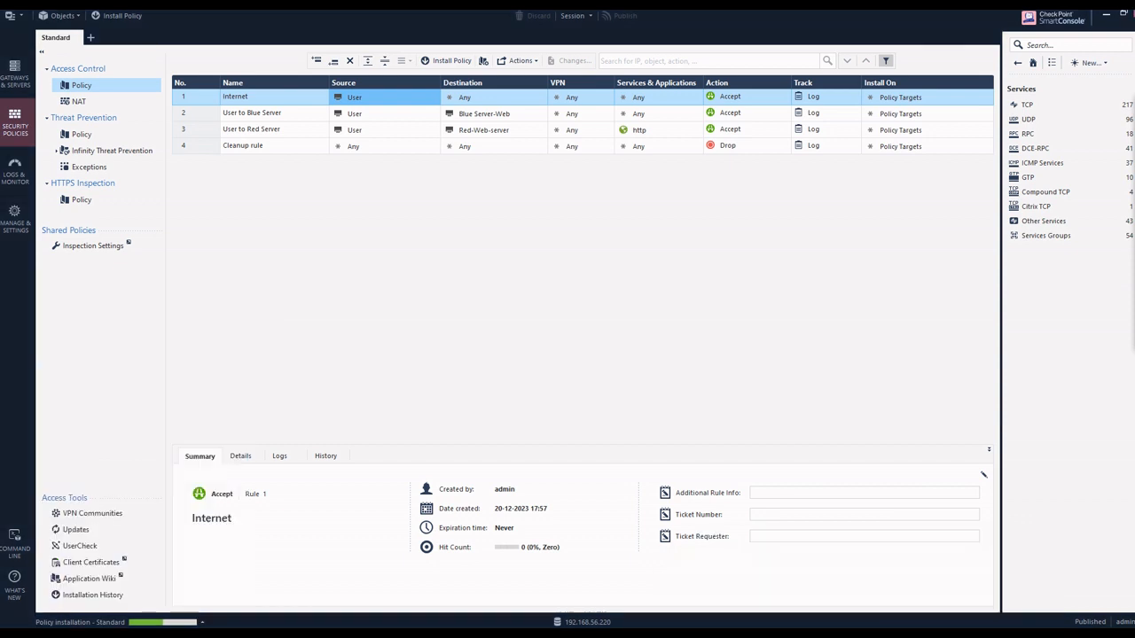
left_click(731, 574)
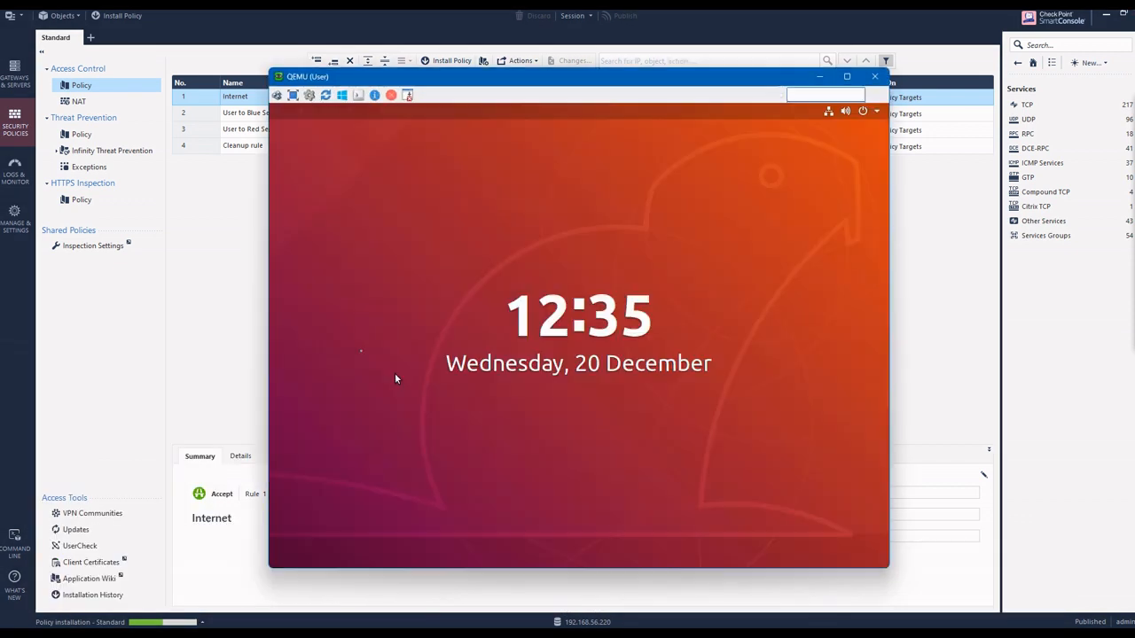
left_click(656, 403)
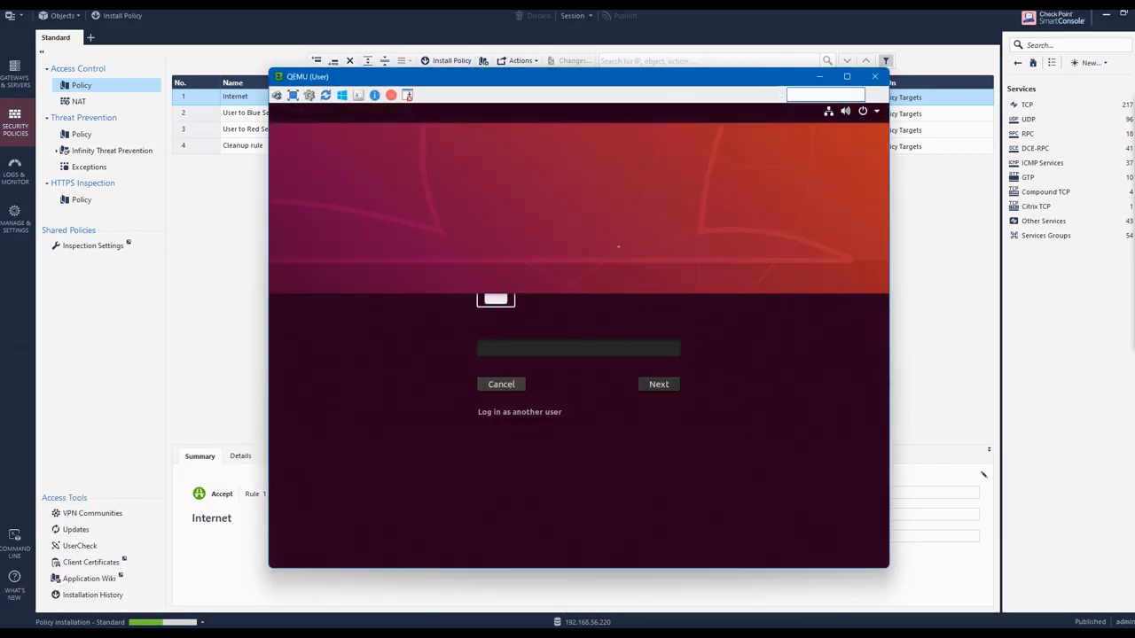
type("********")
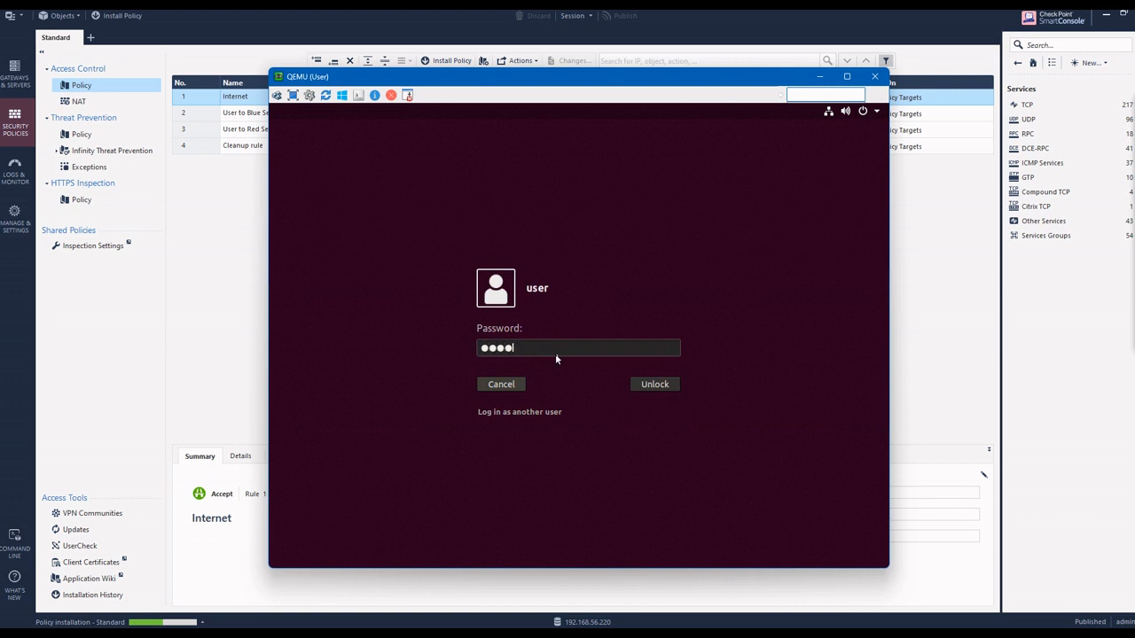
key("Return")
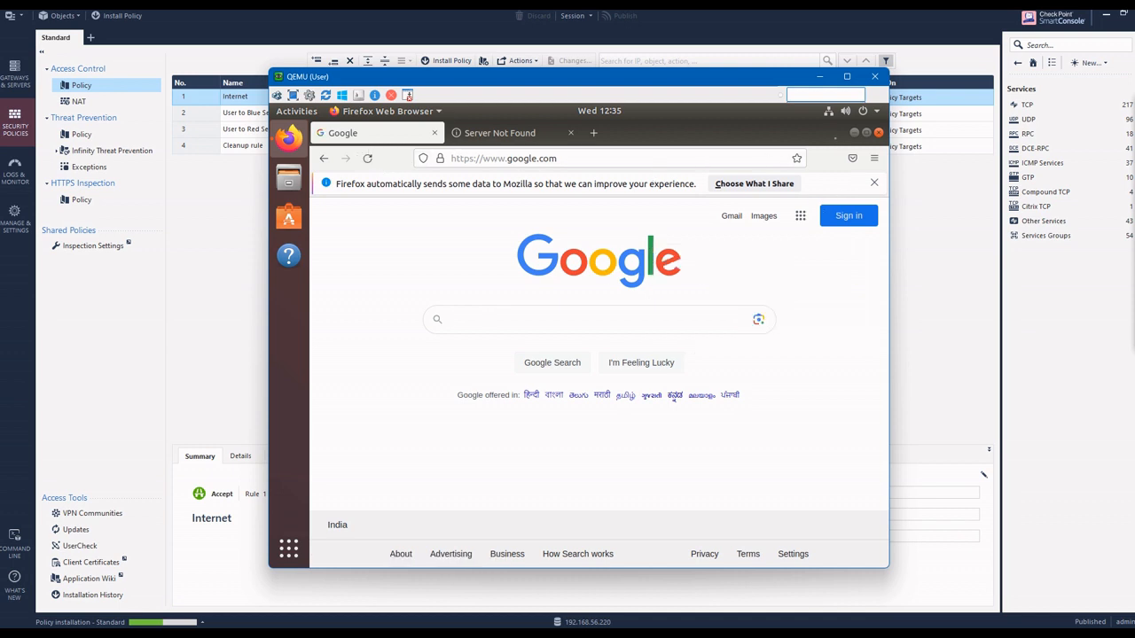
Step: Close Firefox with all its tabs and open a terminal from the Ubuntu desktop
left_click(878, 133)
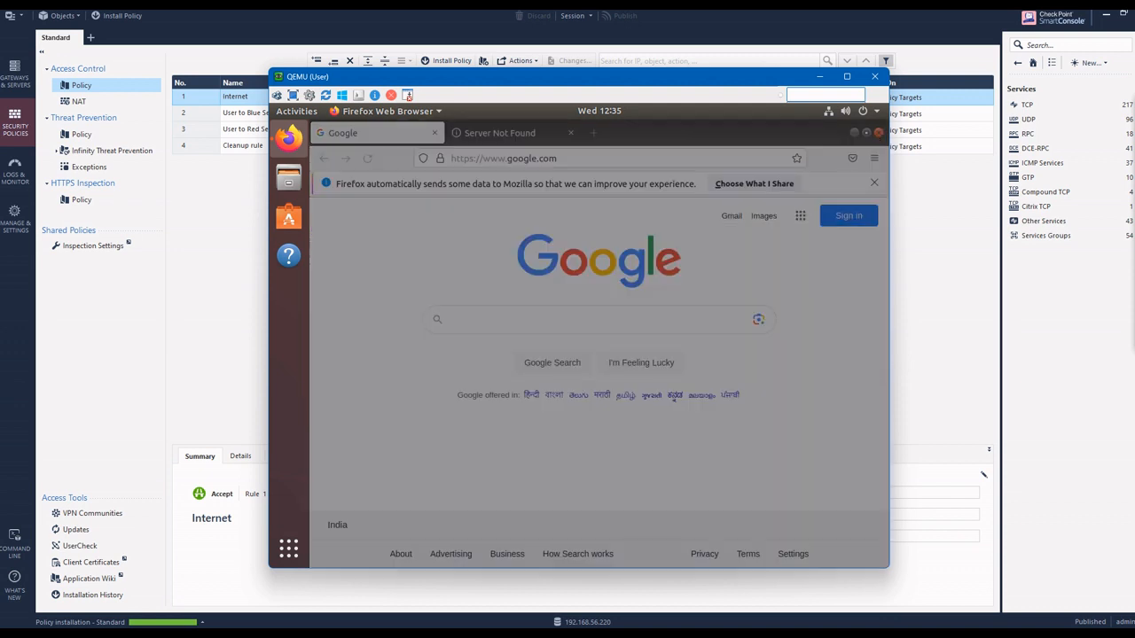
key("Return")
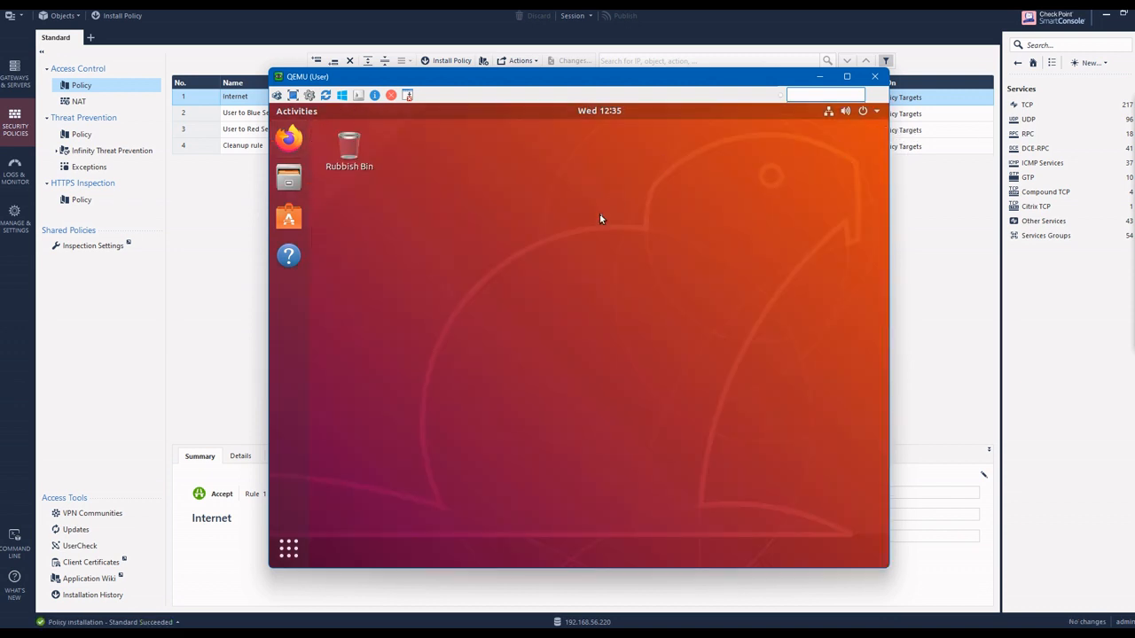
right_click(599, 214)
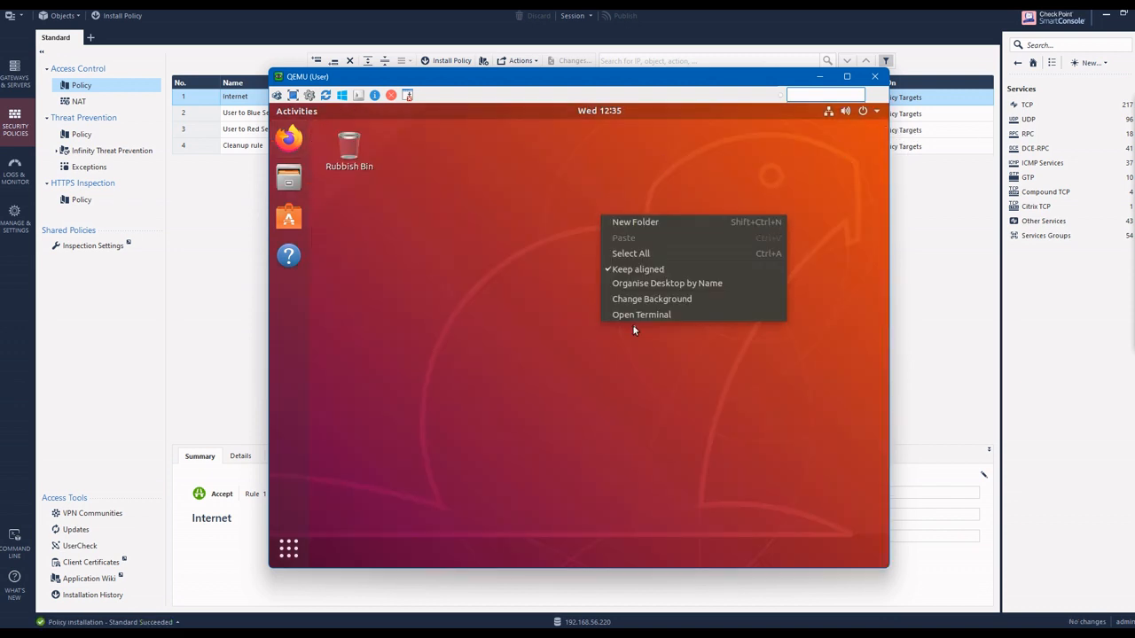
left_click(643, 316)
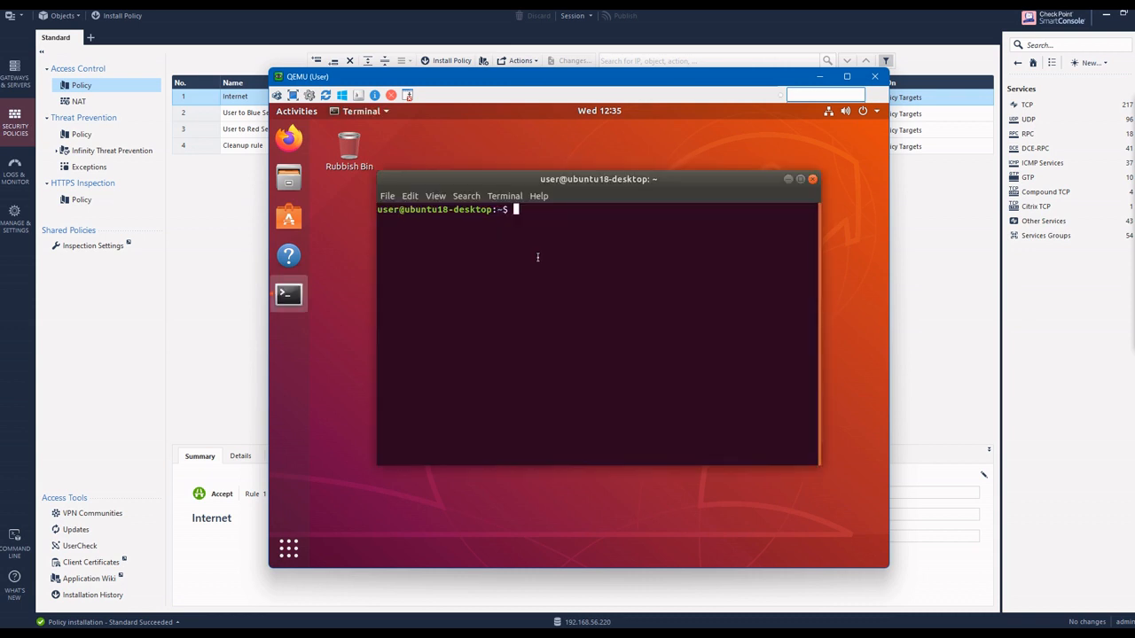
Step: Test internet connectivity from the User machine by pinging google.com, and stop the ping after a few replies
type("ping google.com")
key("Return")
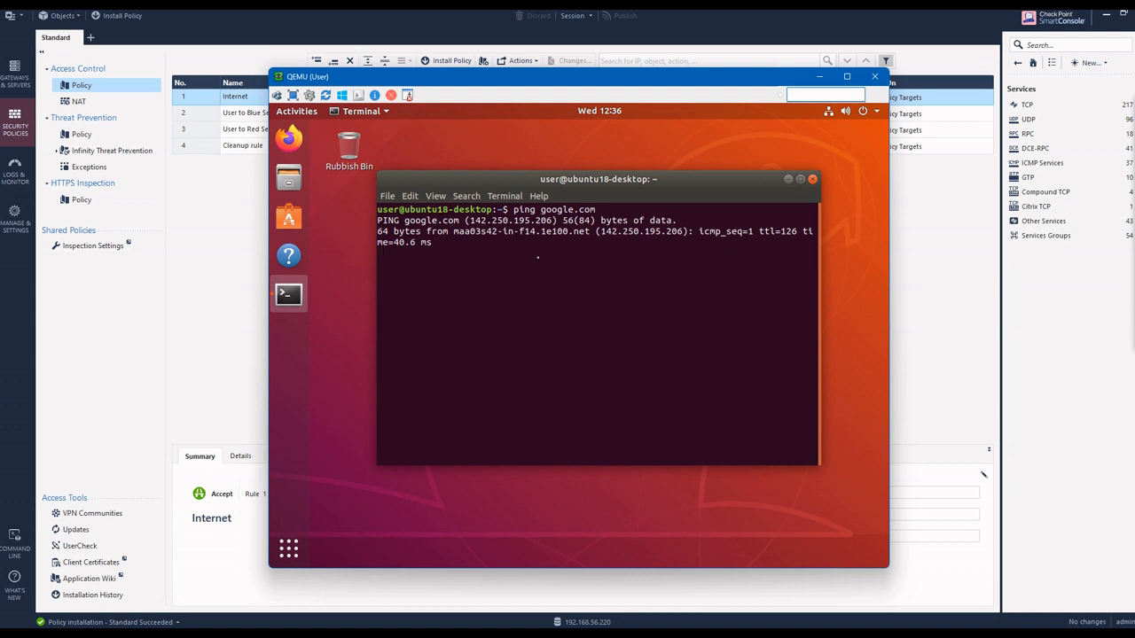
key("ctrl+c")
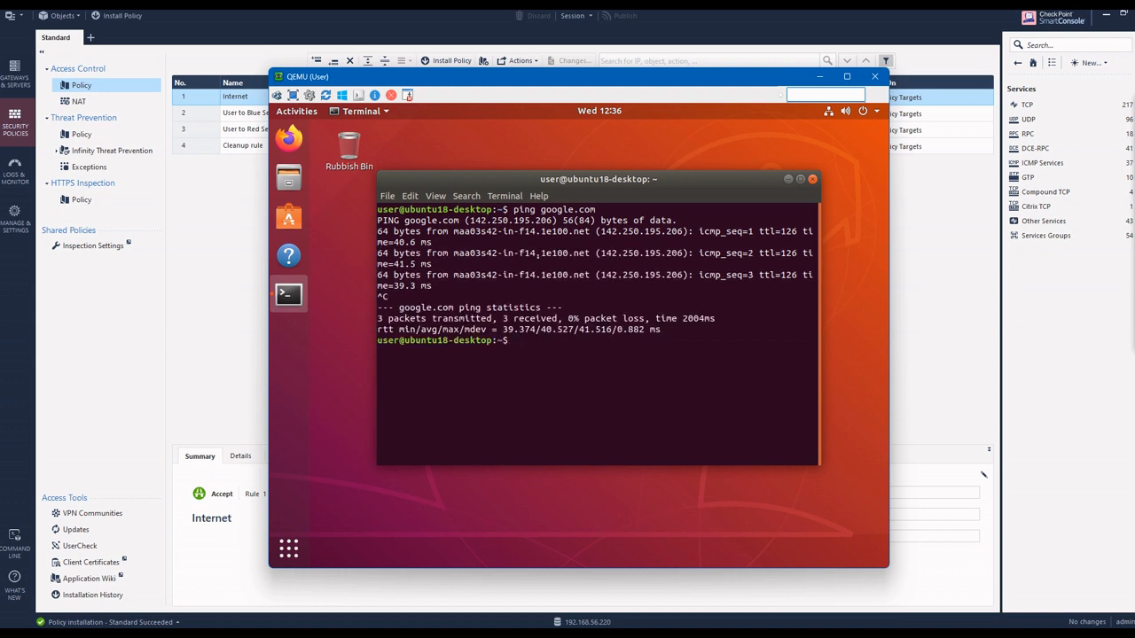
Step: Try a traceroute to google.com, and install the traceroute package with sudo apt install traceroute, entering the sudo password
type("traceroute google.com")
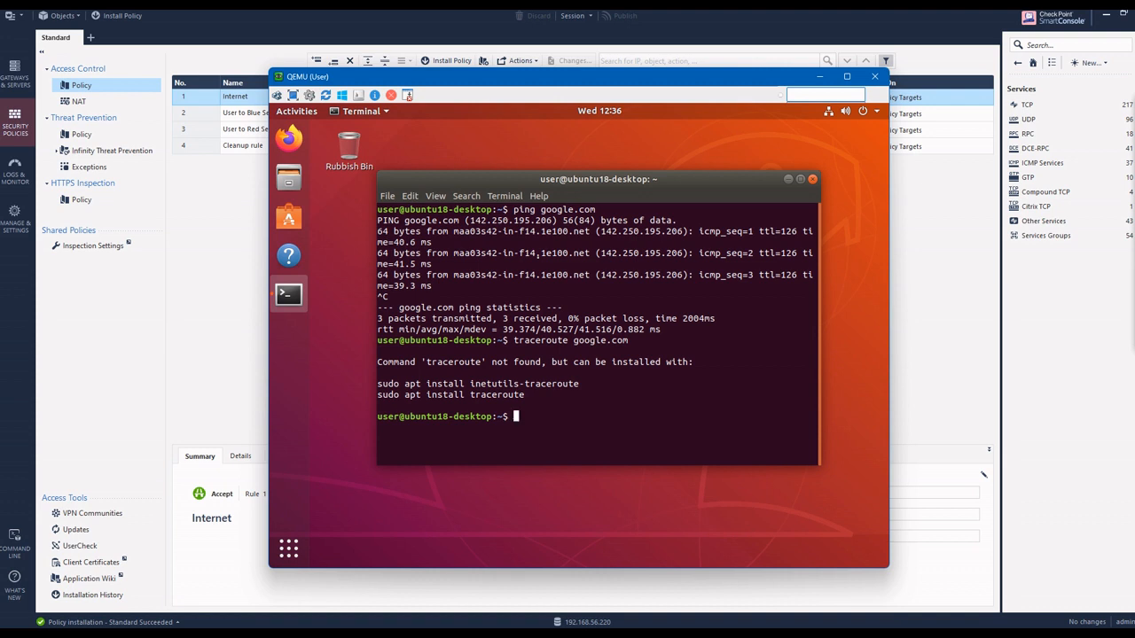
type("sudo apt install tracerou")
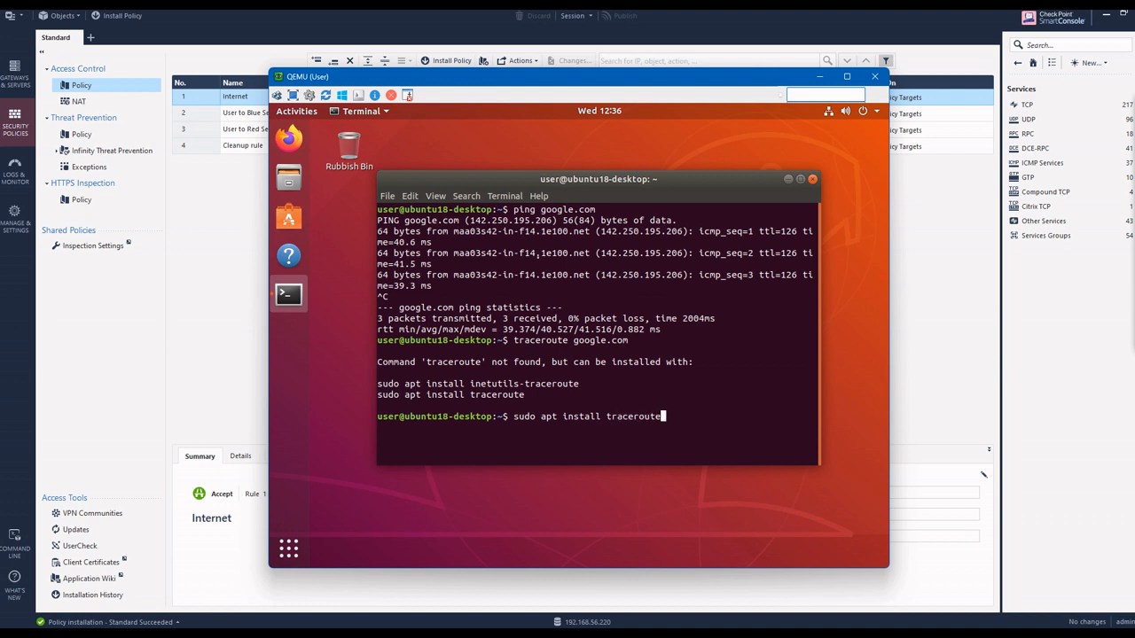
type("te")
key("Return")
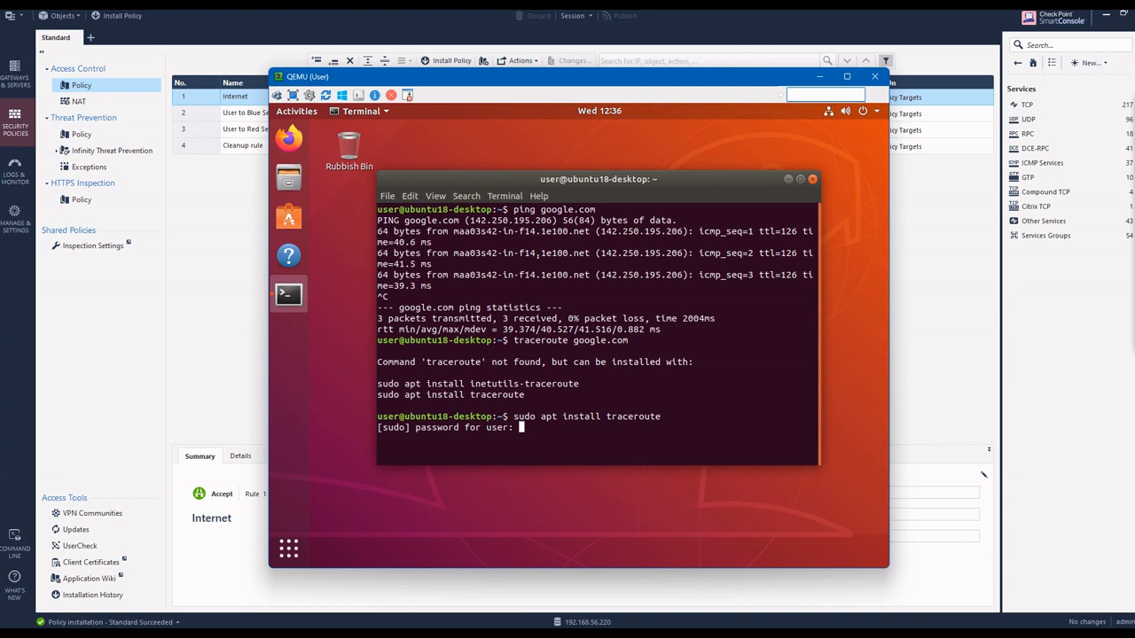
key("Return")
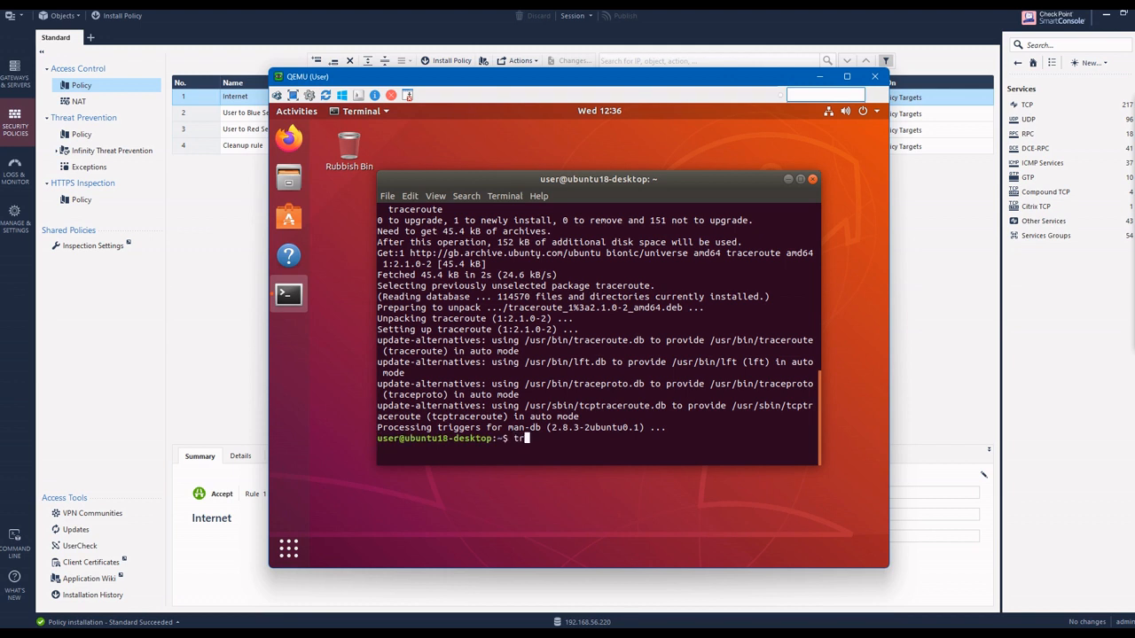
Step: Trace the network route from the User machine to 8.8.8.8 with traceroute
type("oute 8.8.8.8")
key("Return")
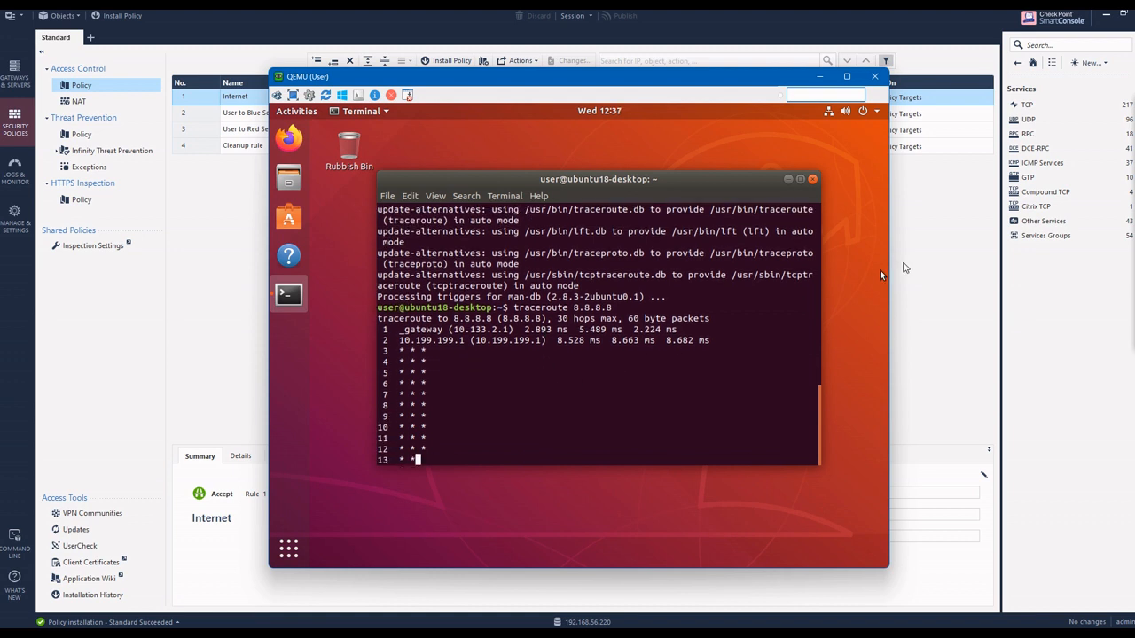
left_click(1088, 161)
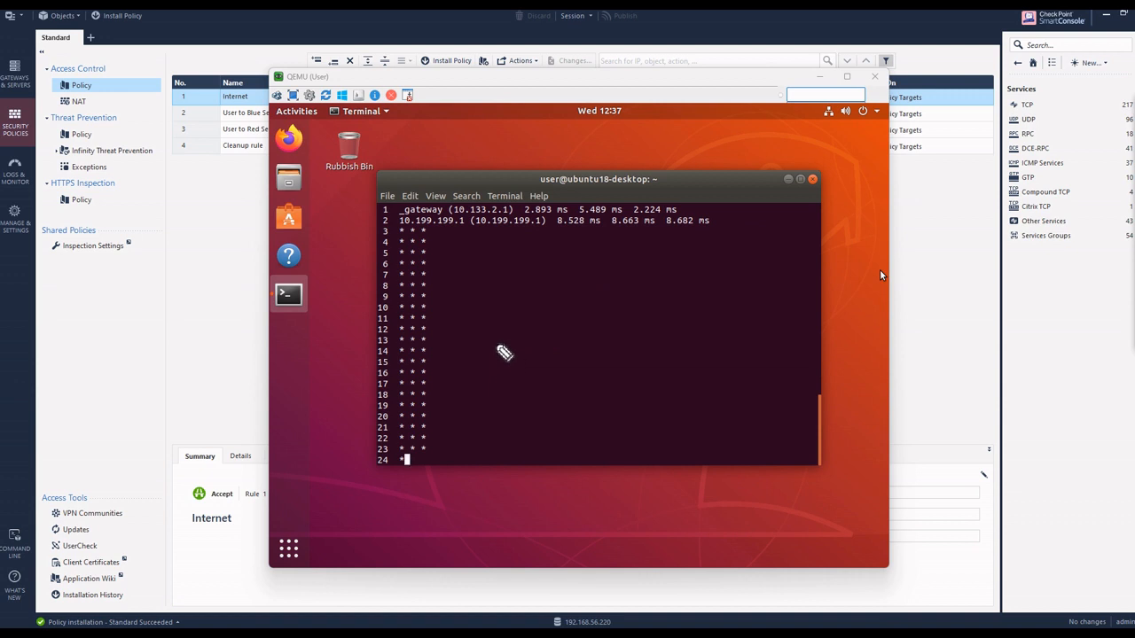
mouse_move(495, 341)
left_mouse_down()
mouse_move(501, 362)
mouse_move(521, 335)
left_mouse_up()
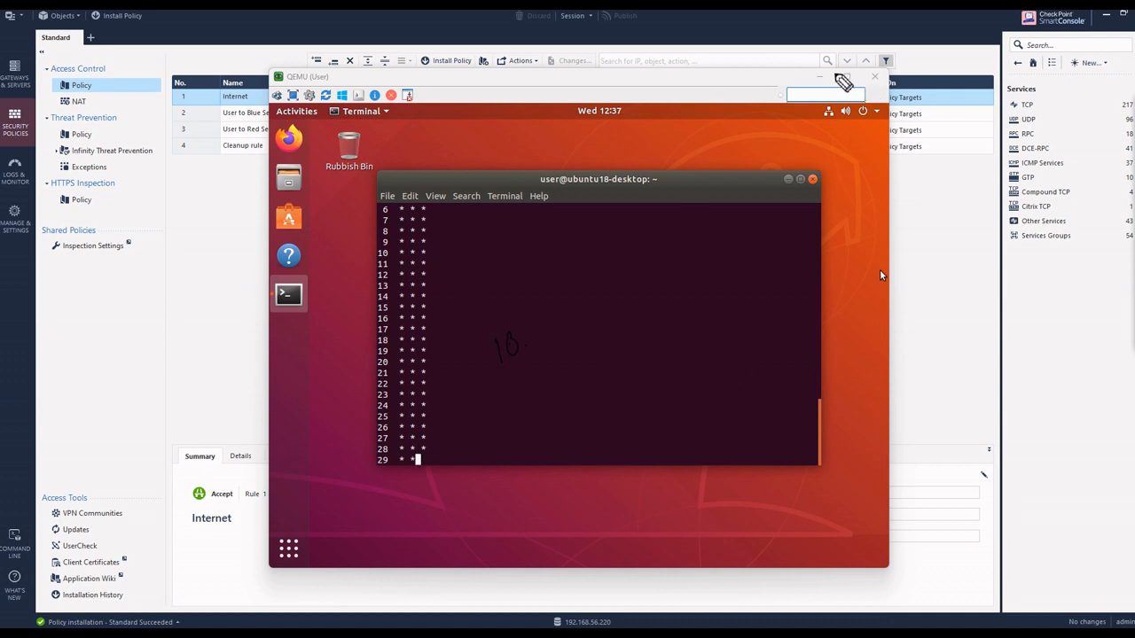
left_click(1131, 174)
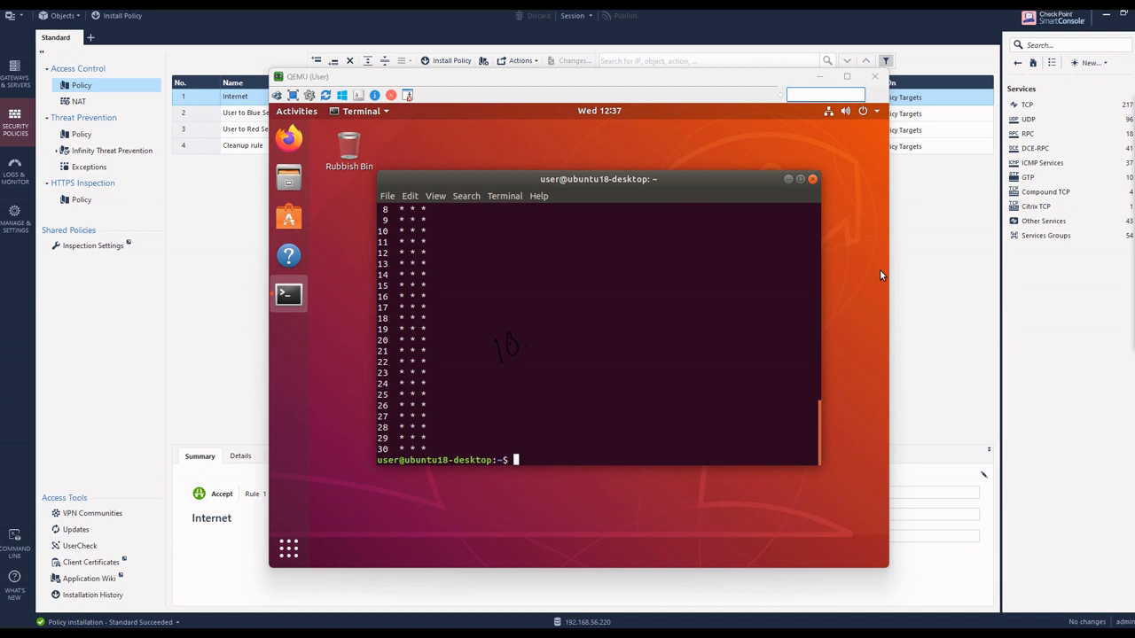
key("Escape")
mouse_move(109, 196)
left_mouse_down()
mouse_move(116, 220)
mouse_move(157, 189)
mouse_move(150, 195)
left_mouse_up()
mouse_move(160, 173)
left_mouse_down()
mouse_move(181, 188)
mouse_move(213, 165)
mouse_move(134, 231)
mouse_move(213, 133)
left_mouse_up()
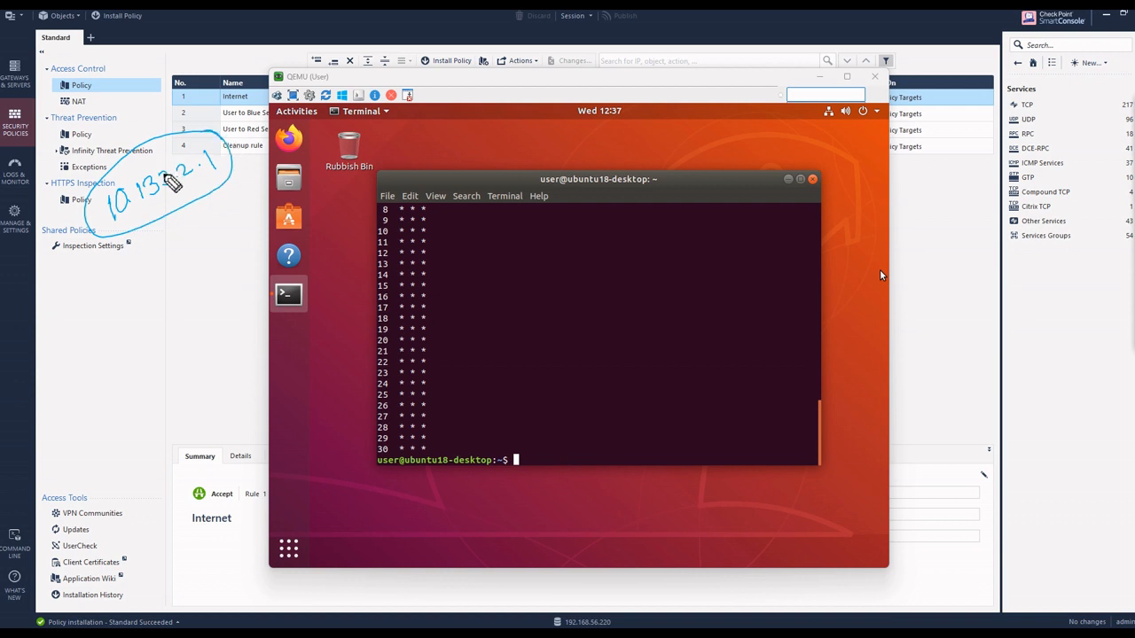
left_click(141, 258)
mouse_move(157, 277)
left_mouse_down()
mouse_move(251, 197)
mouse_move(242, 213)
mouse_move(246, 188)
left_mouse_up()
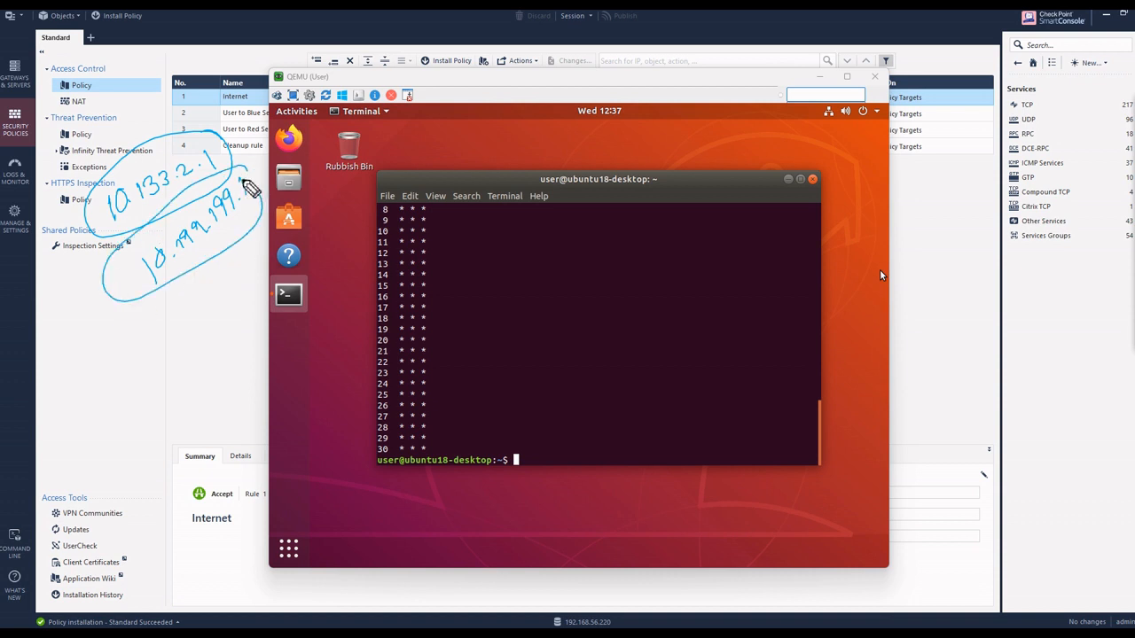
left_click(127, 283)
left_click_drag(77, 368, 81, 387)
mouse_move(88, 356)
left_mouse_down()
mouse_move(124, 359)
mouse_move(152, 318)
mouse_move(213, 287)
mouse_move(222, 315)
left_mouse_up()
mouse_move(142, 390)
left_mouse_down()
mouse_move(121, 415)
mouse_move(172, 378)
mouse_move(238, 250)
mouse_move(243, 262)
left_mouse_up()
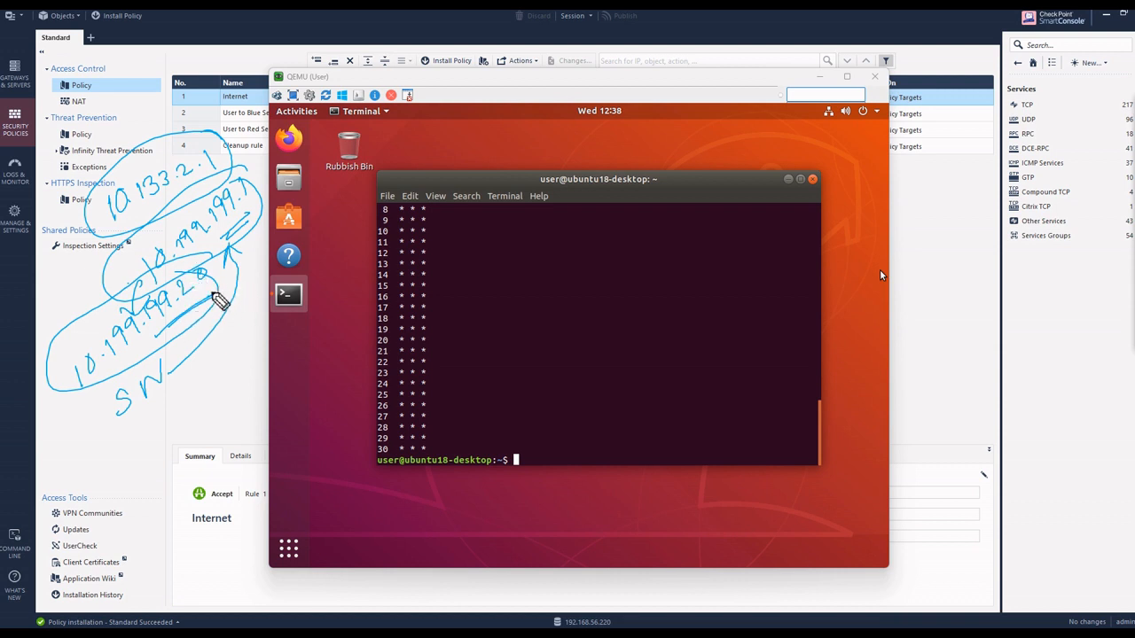
mouse_move(217, 250)
left_mouse_down()
mouse_move(248, 224)
mouse_move(456, 202)
mouse_move(496, 186)
mouse_move(532, 193)
mouse_move(700, 149)
left_mouse_up()
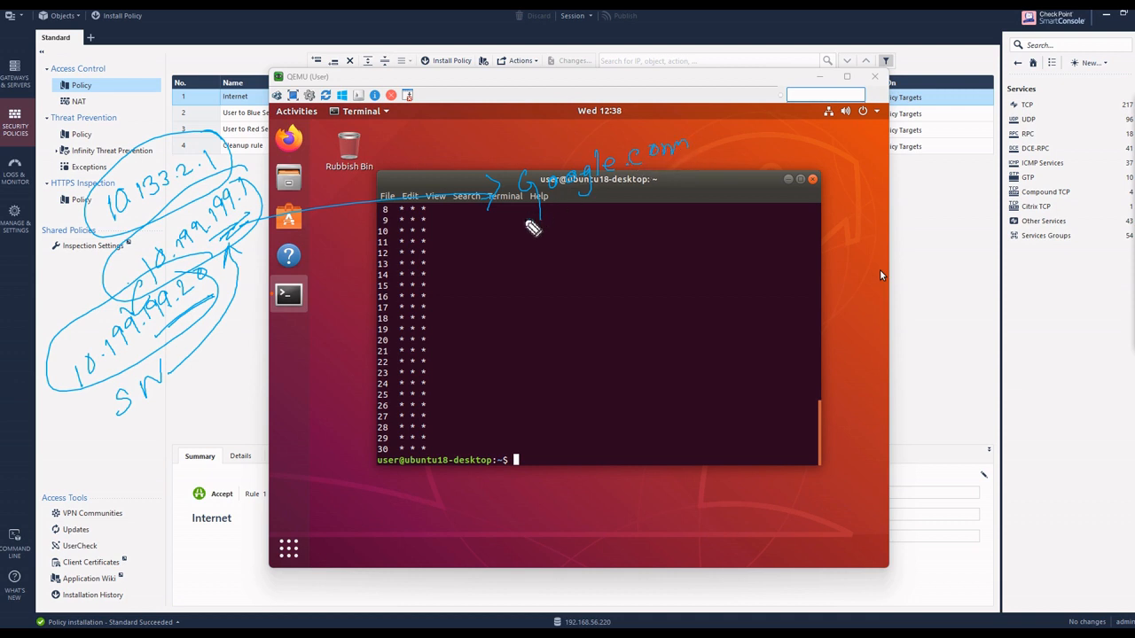
left_click_drag(532, 222, 519, 193)
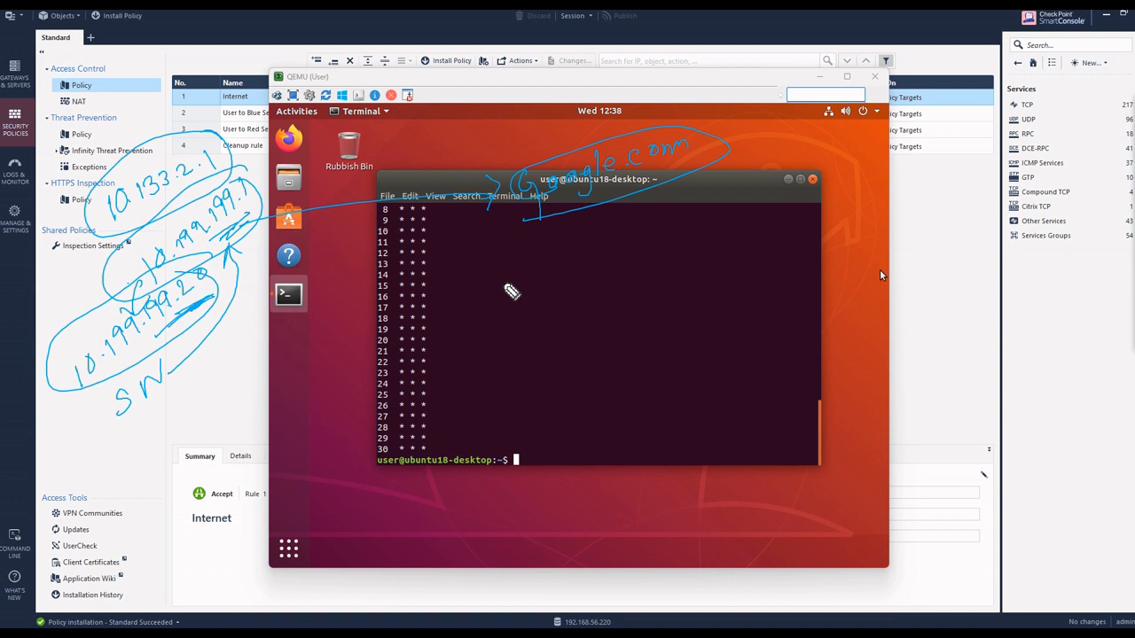
key("Escape")
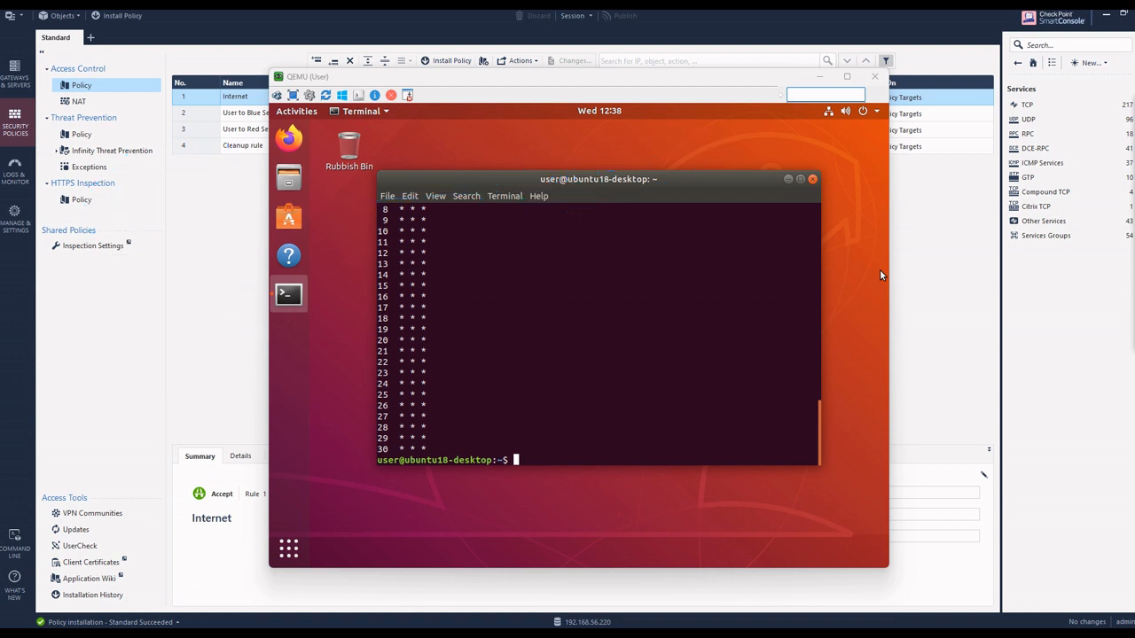
mouse_move(1134, 124)
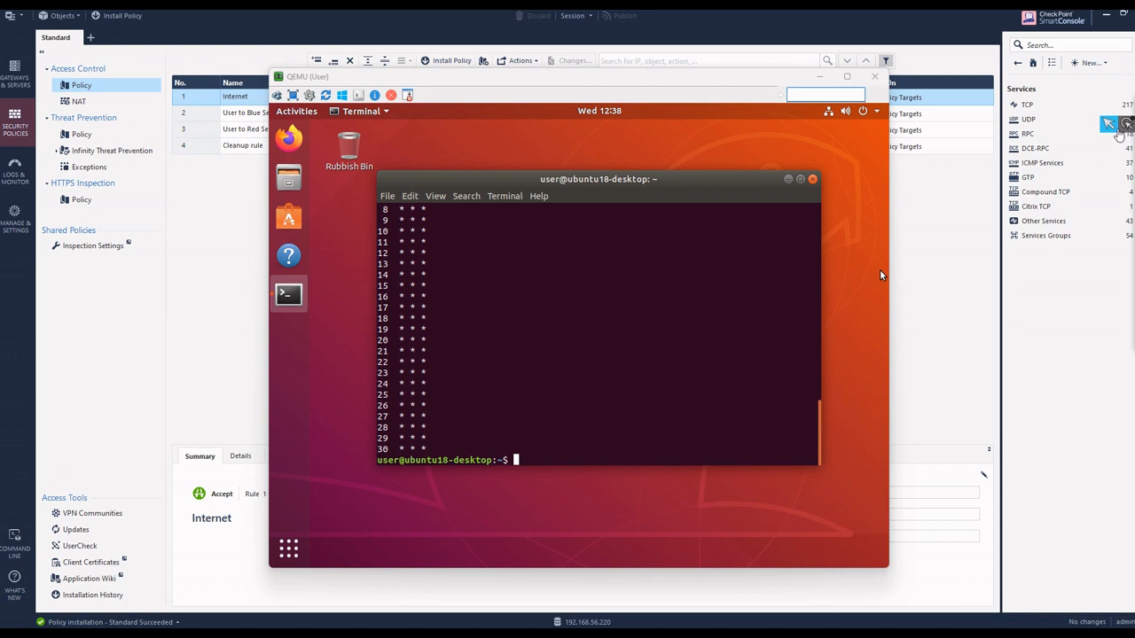